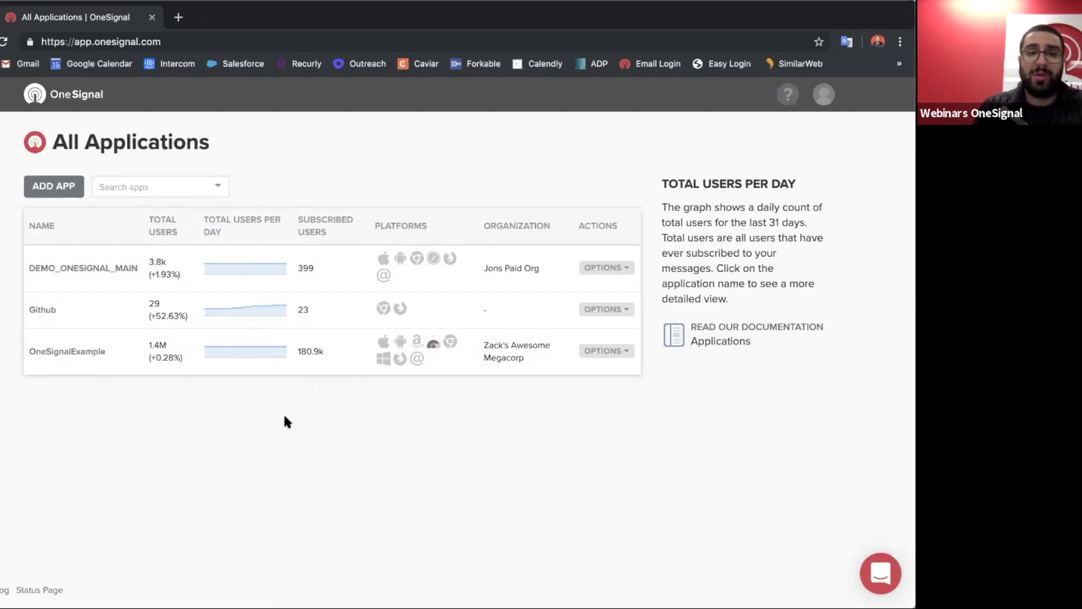
Open the DEMO_ONESIGNAL_MAIN app's dashboard, check the platform filter options and keep All platforms selected
click(340, 279)
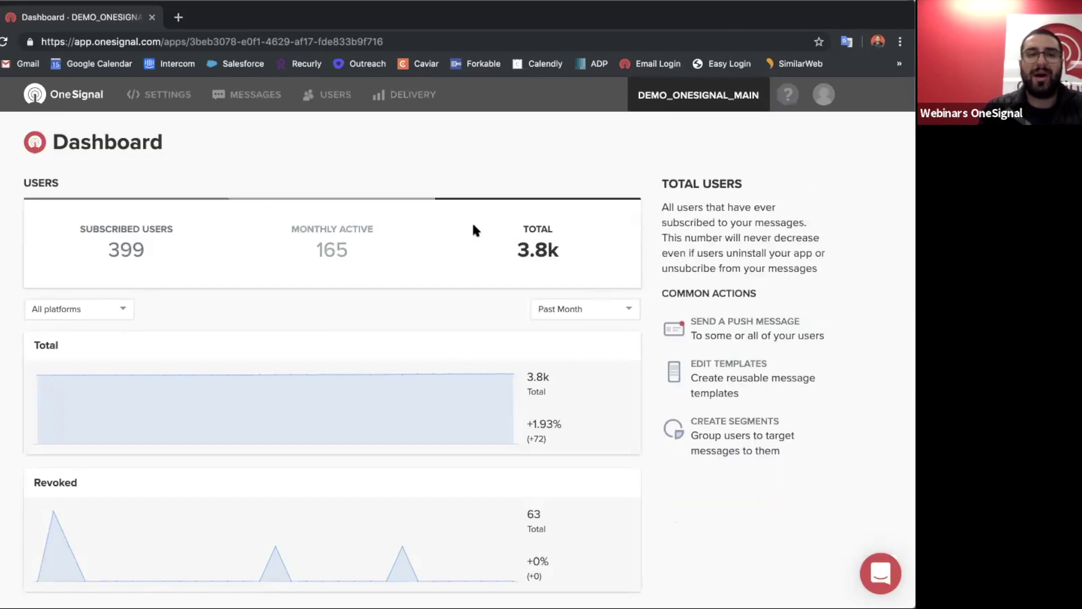
click(125, 315)
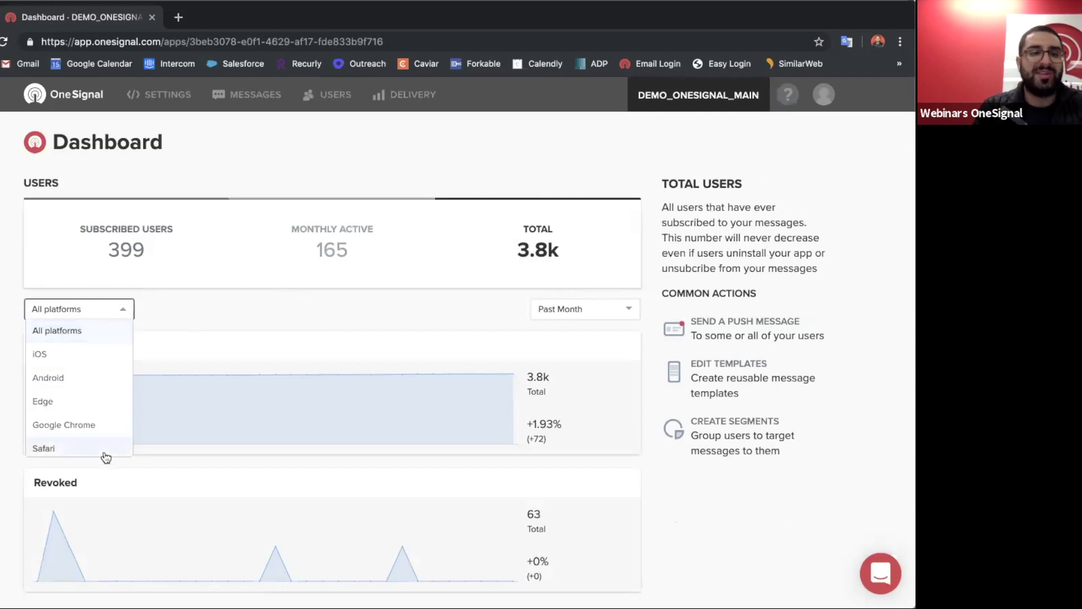
click(98, 335)
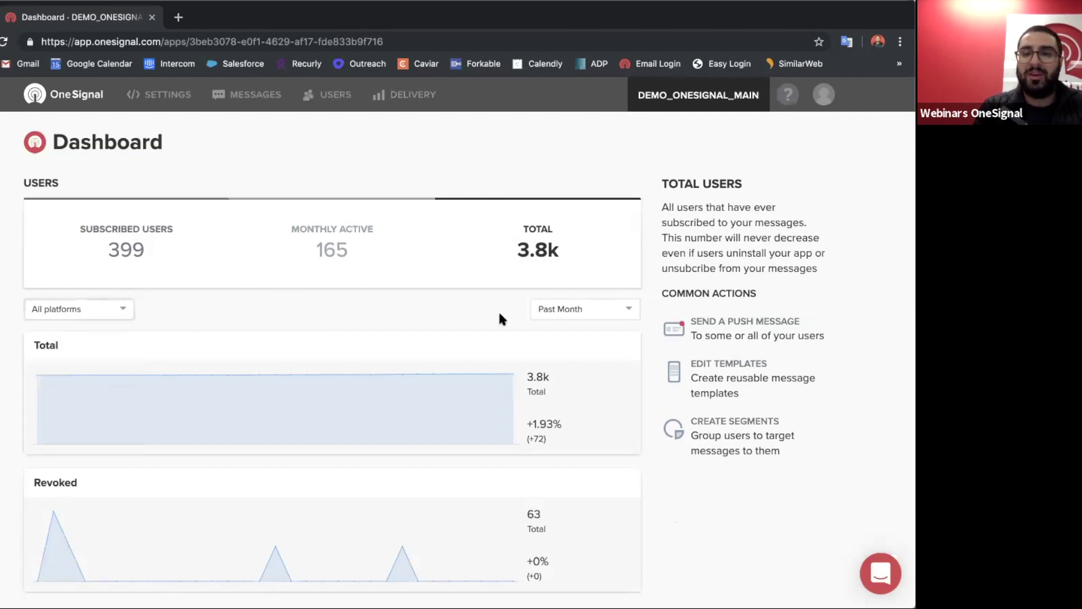
Compare the dashboard's user charts over the past day, past year and past month, and examine the Revoked chart
click(573, 310)
click(575, 330)
click(593, 309)
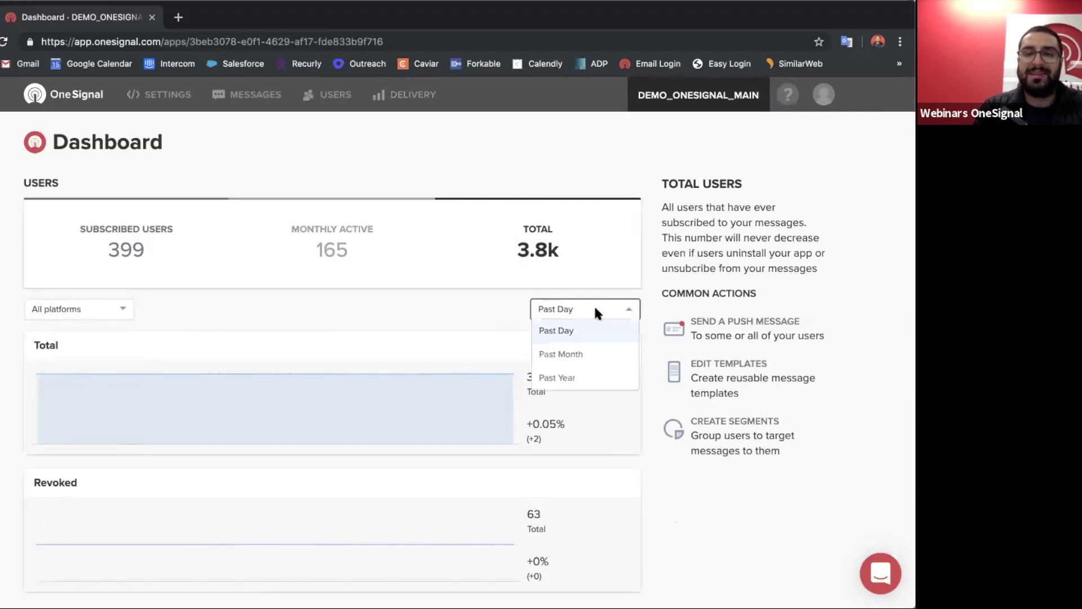
click(588, 372)
click(549, 309)
click(552, 352)
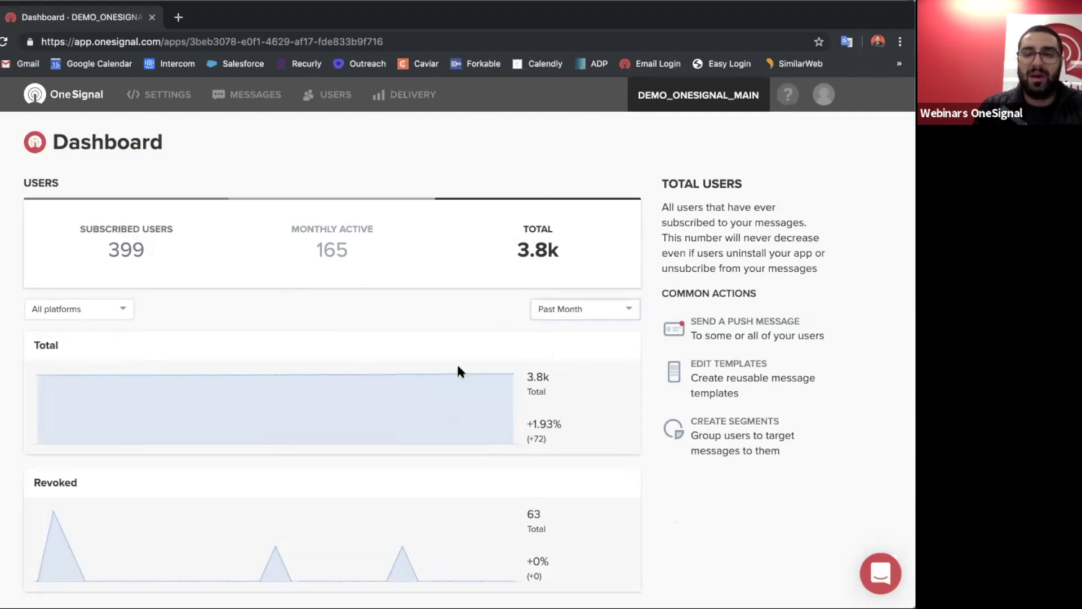
scroll(381, 387, down, 2)
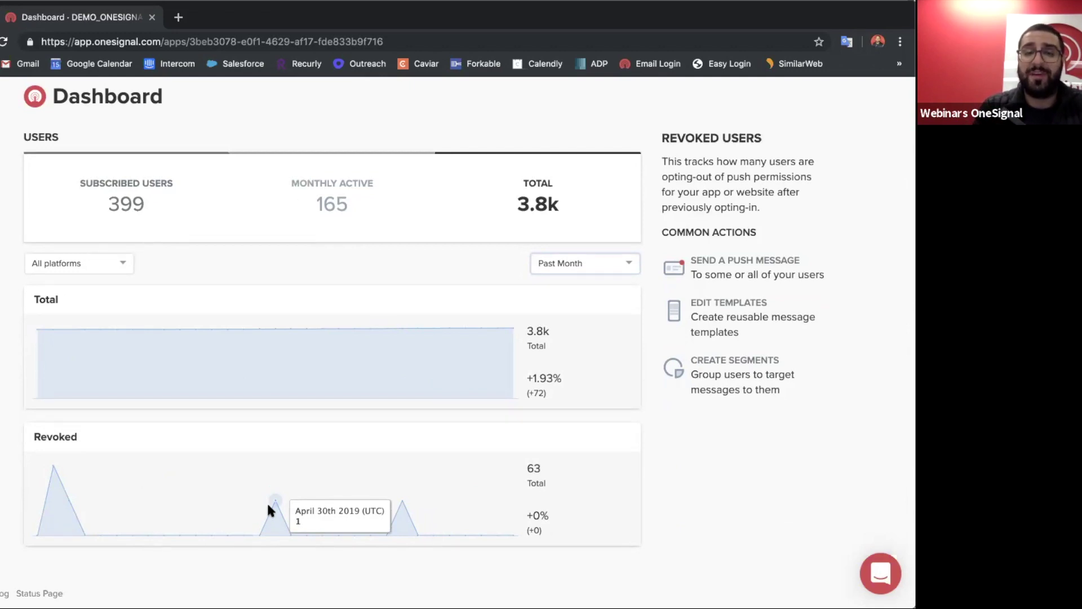
scroll(268, 507, up, 2)
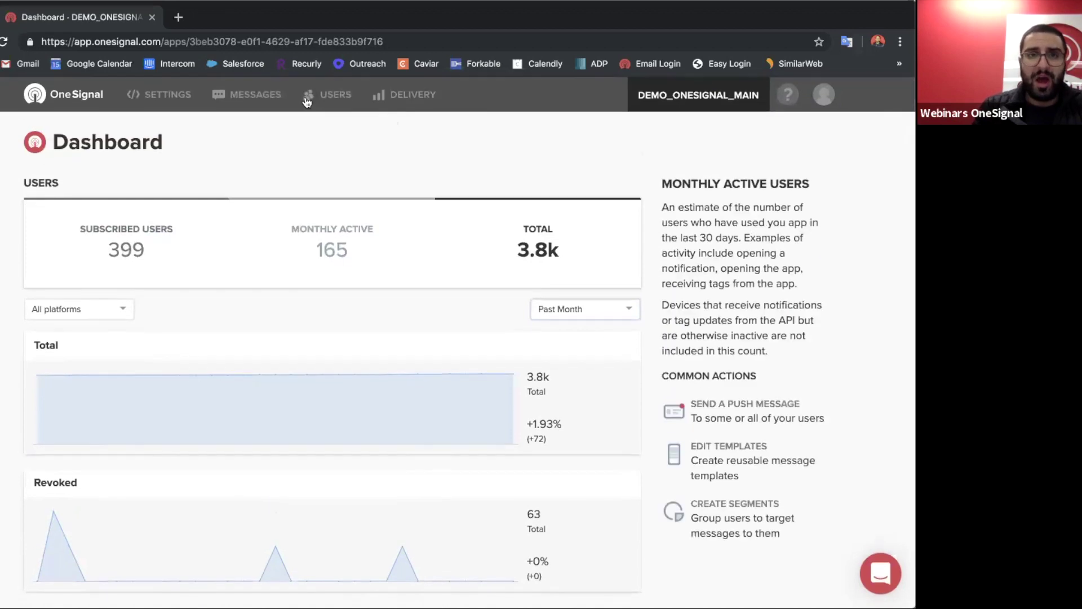
Open the list of all users from the Segments page and review each user's subscription status
click(307, 99)
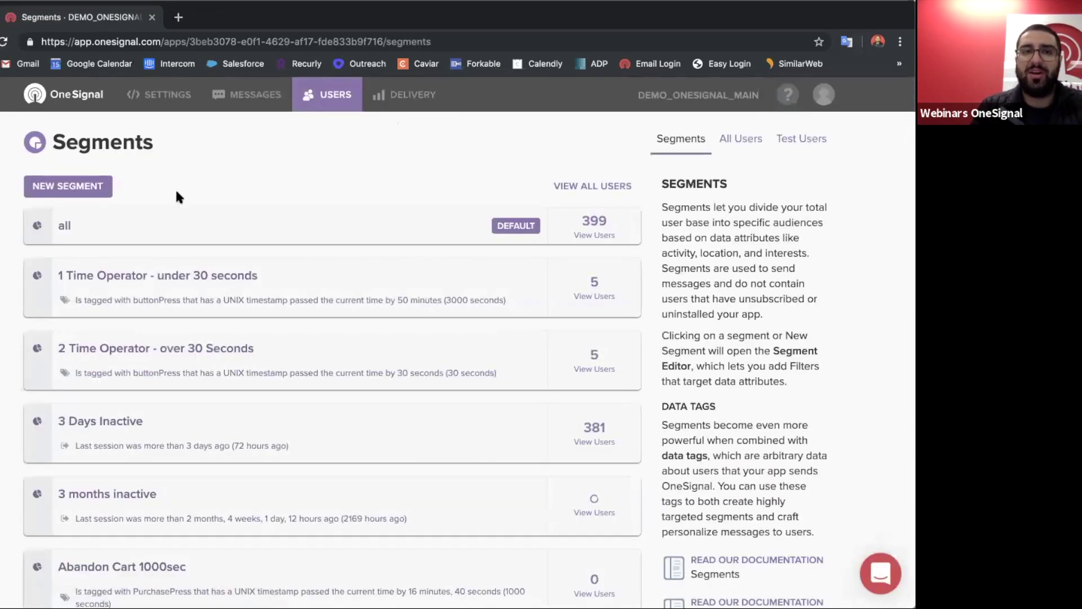
click(747, 138)
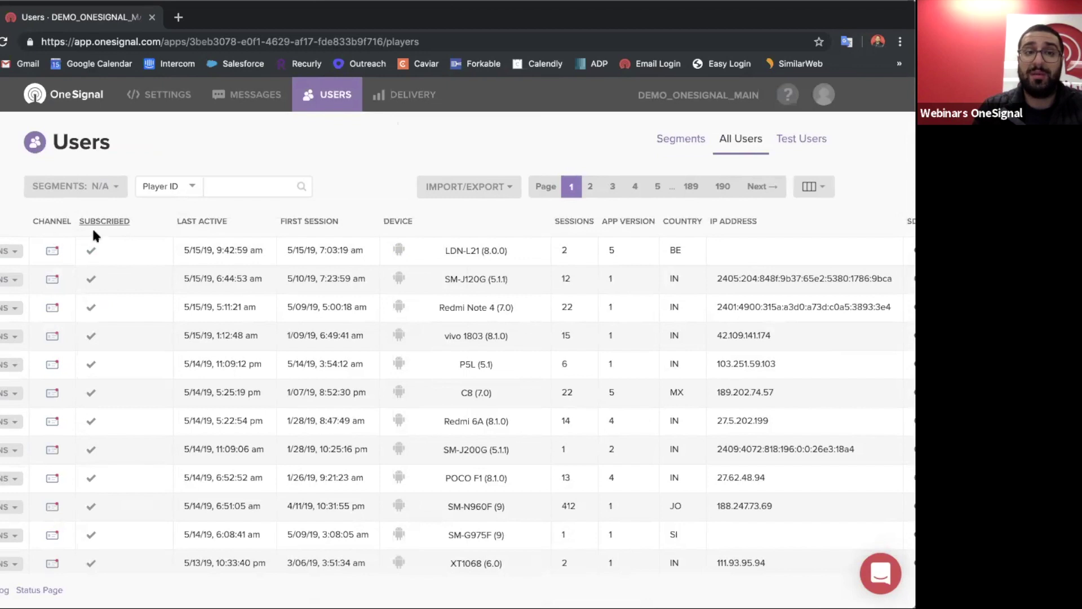
scroll(110, 266, down, 3)
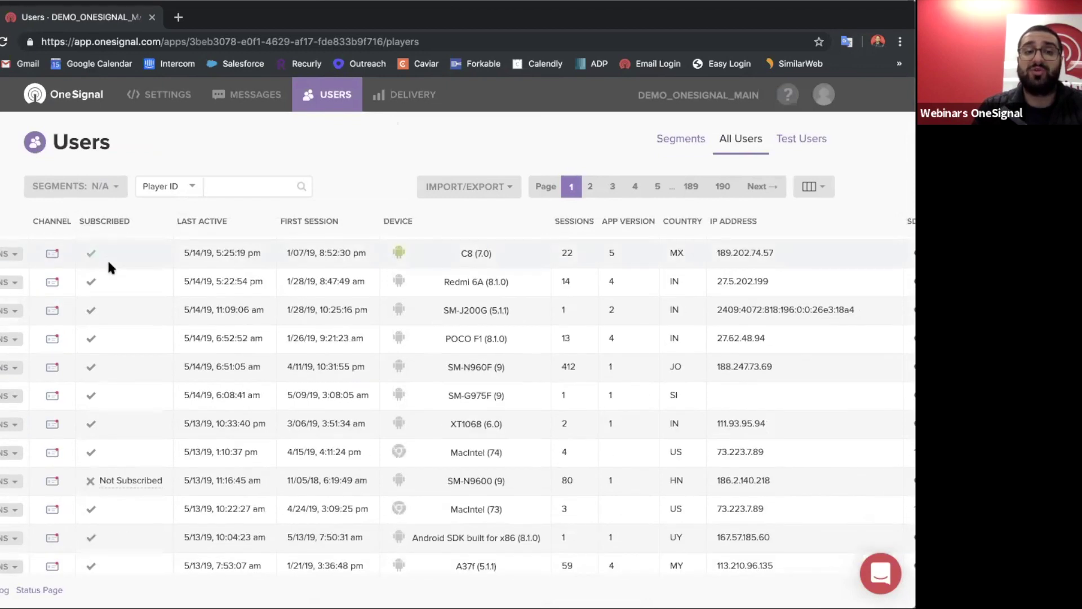
scroll(113, 472, up, 3)
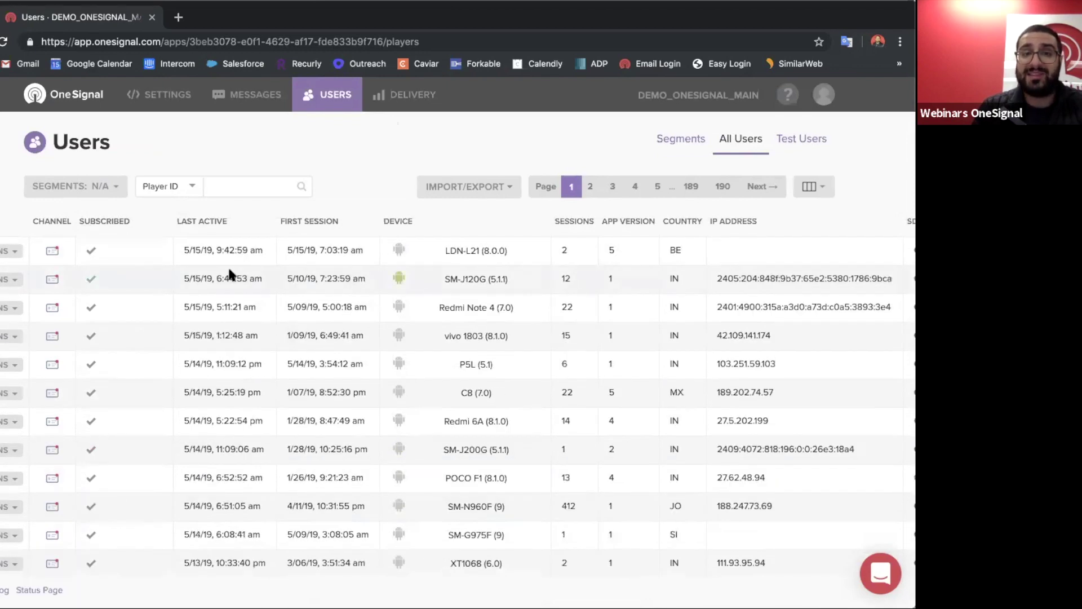
Examine the remaining user columns, from device, sessions and country through location, player ID, segments and tags
scroll(297, 250, right, 2)
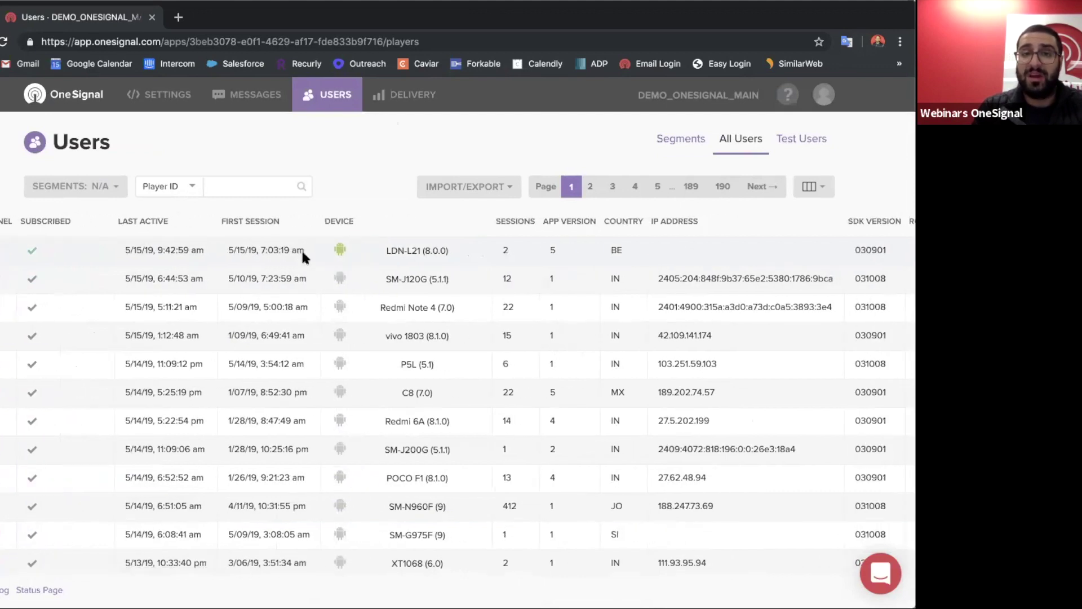
scroll(359, 294, right, 5)
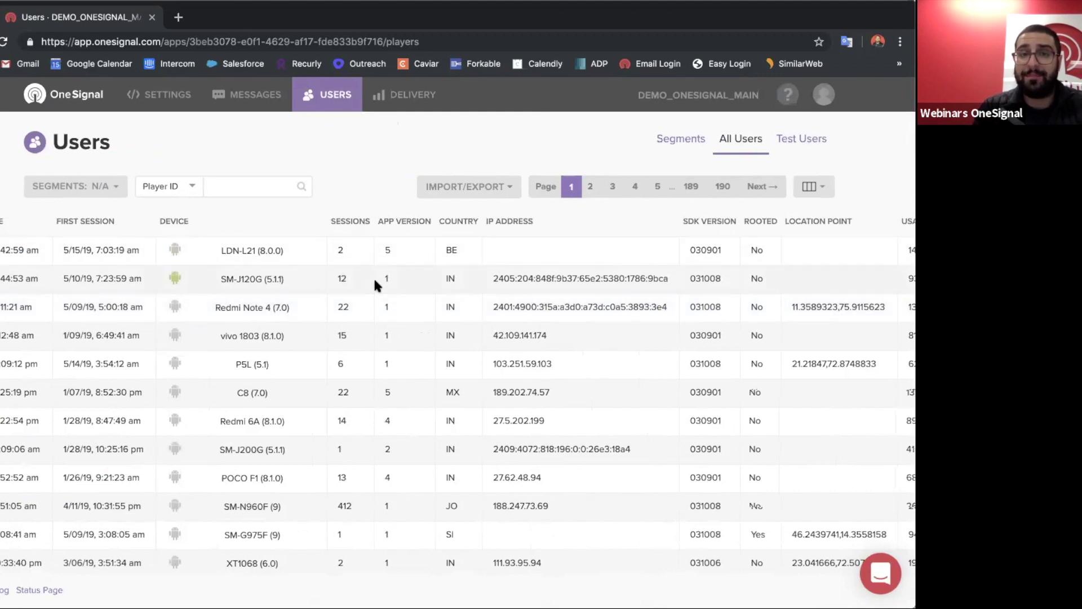
scroll(372, 277, right, 2)
scroll(271, 288, right, 3)
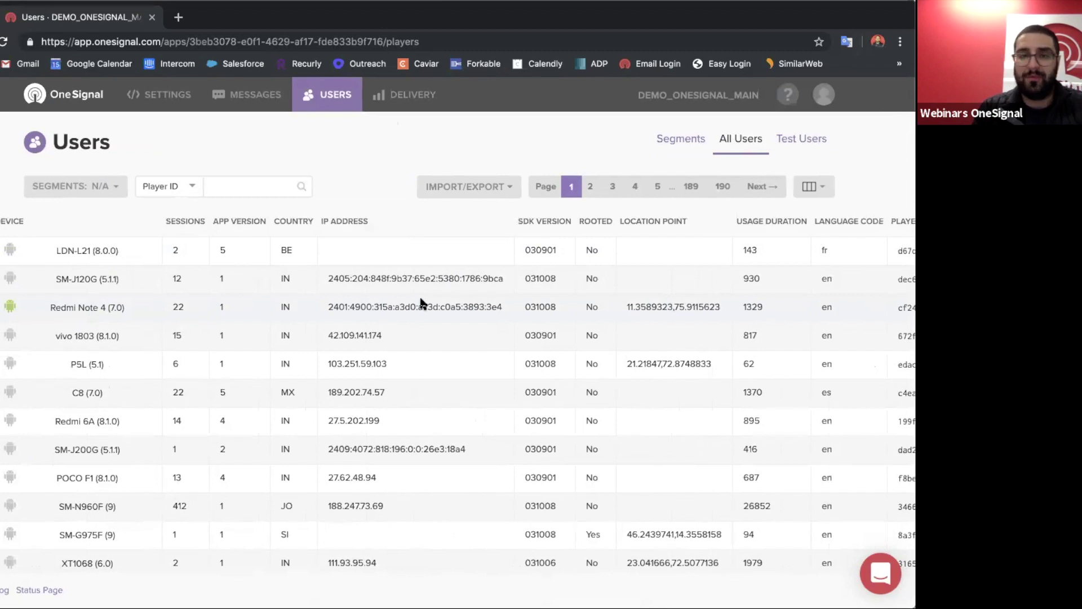
scroll(404, 319, right, 3)
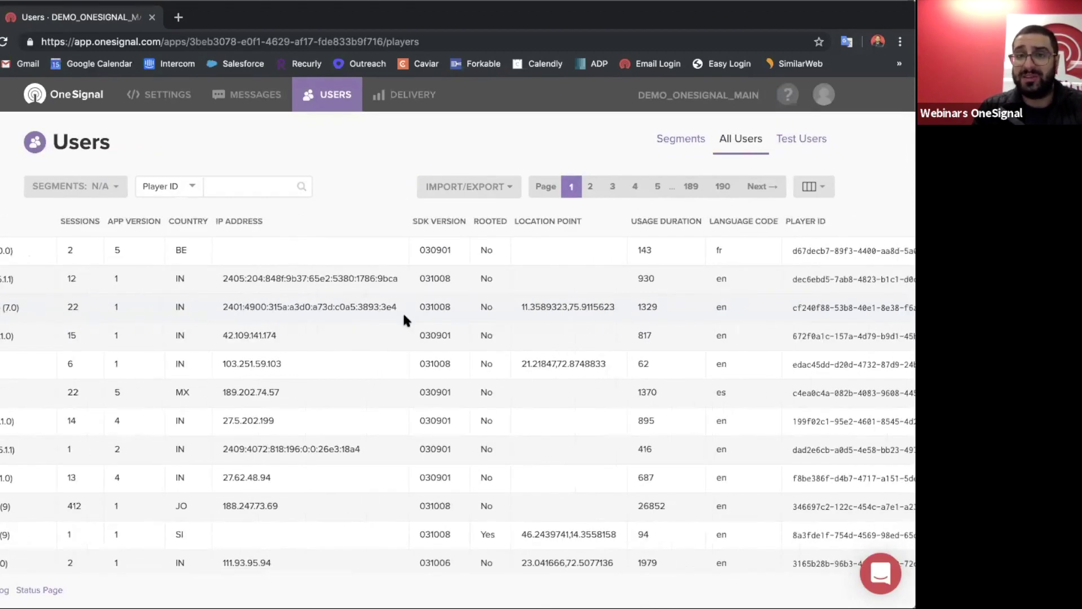
scroll(404, 316, right, 3)
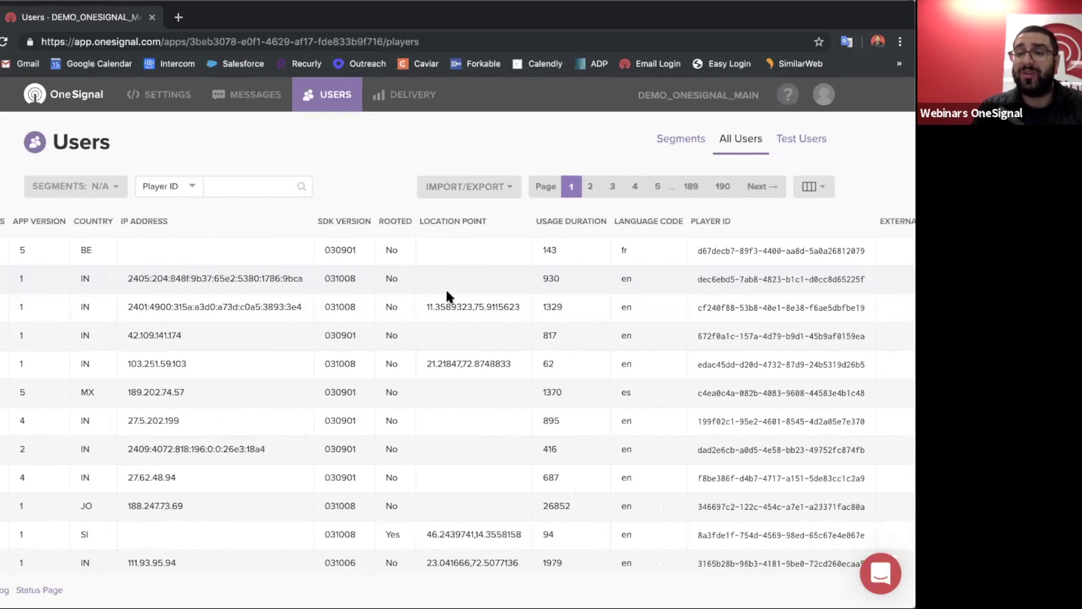
scroll(445, 290, right, 3)
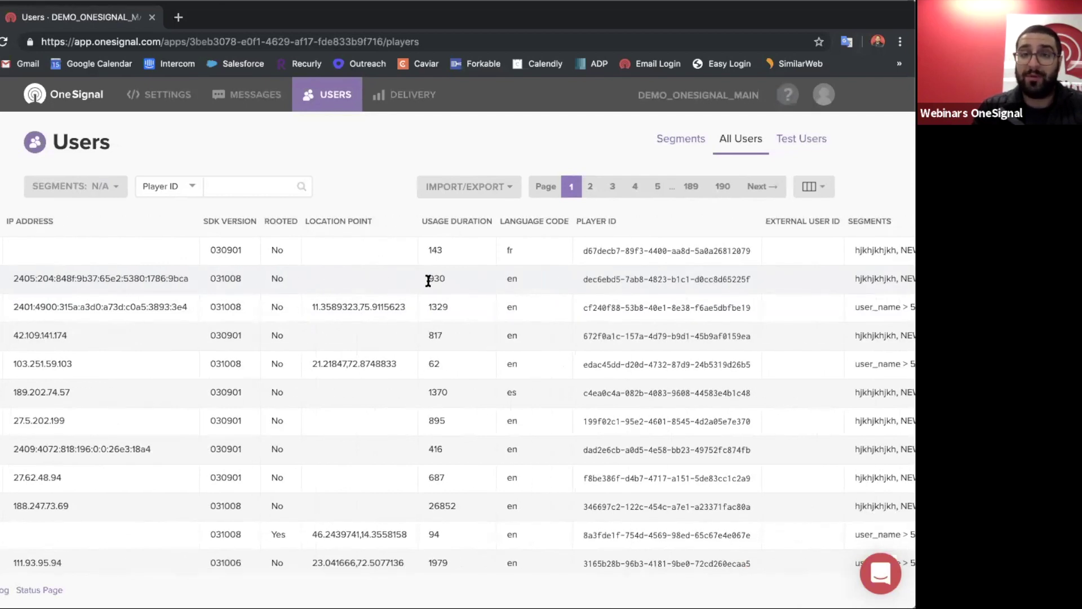
scroll(428, 281, right, 3)
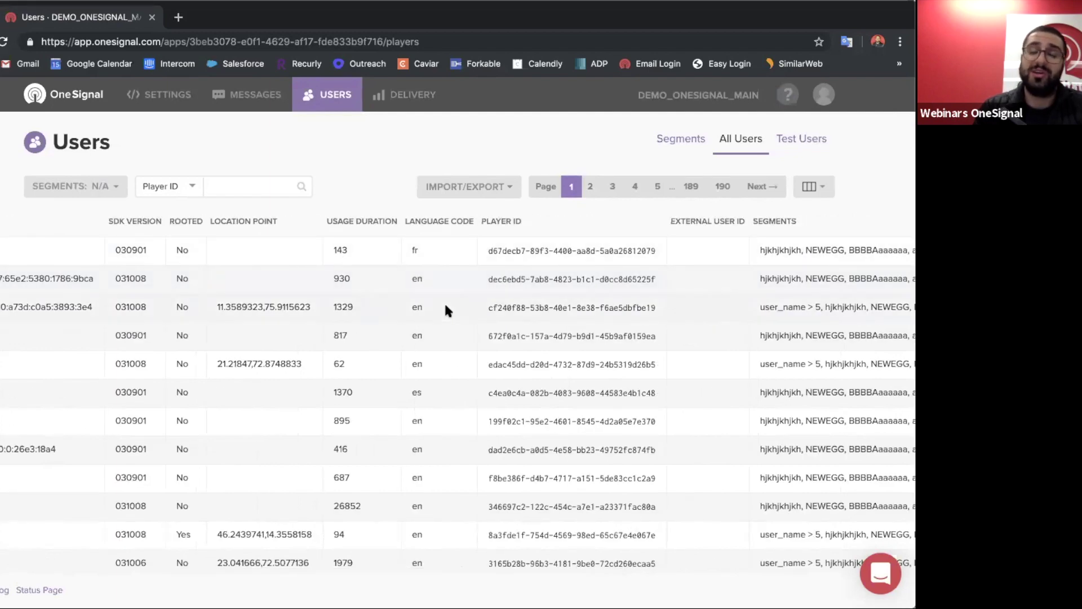
scroll(445, 306, right, 15)
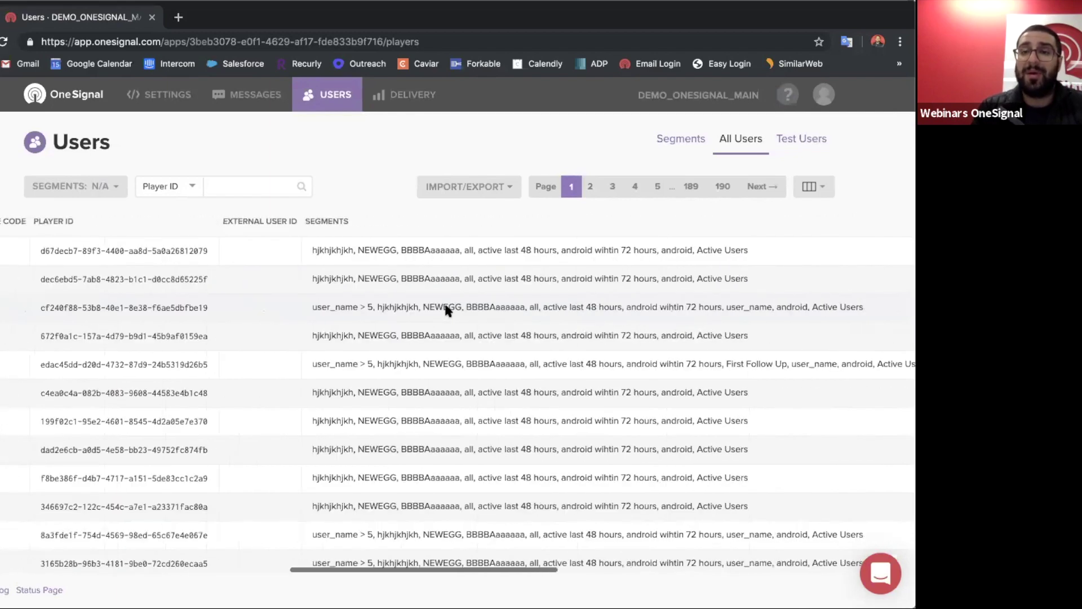
scroll(586, 310, right, 3)
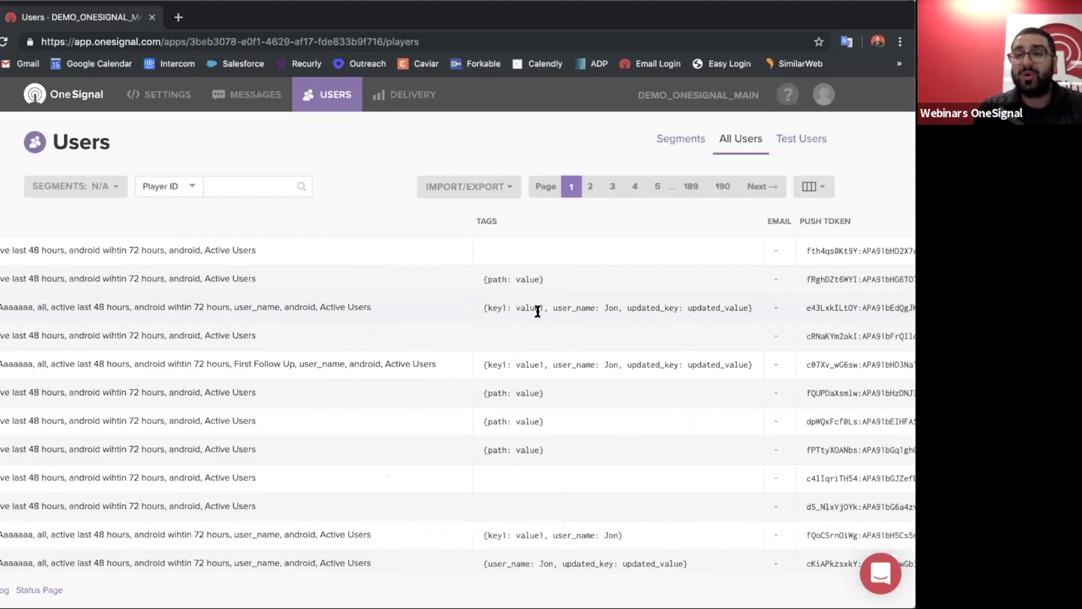
Go back to the segment list and review the existing segments with their filter descriptions and user counts
click(669, 146)
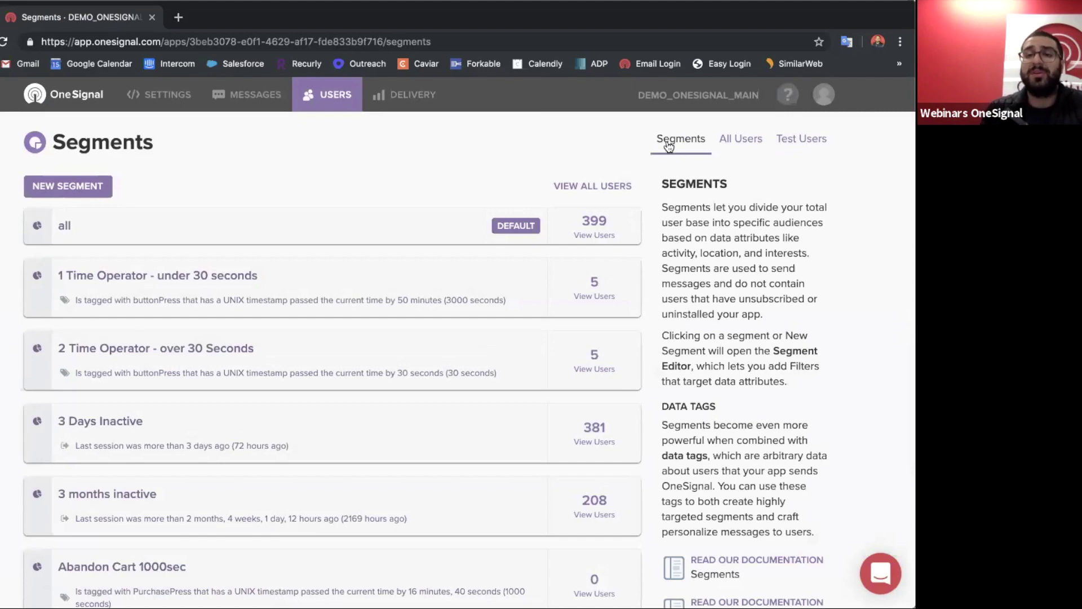
scroll(669, 158, down, 3)
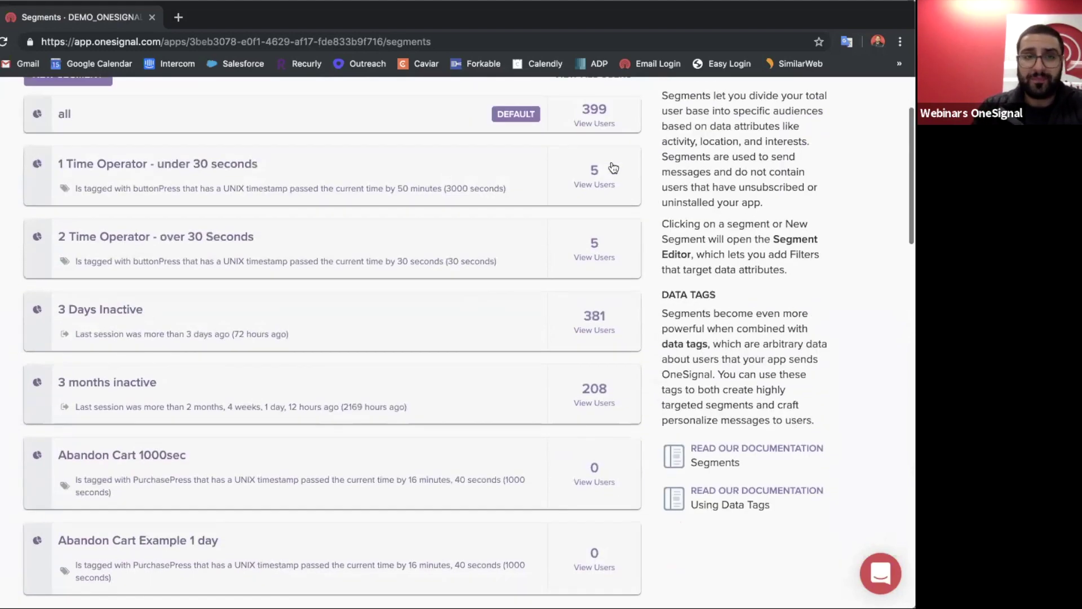
scroll(667, 186, up, 2)
scroll(666, 188, up, 1)
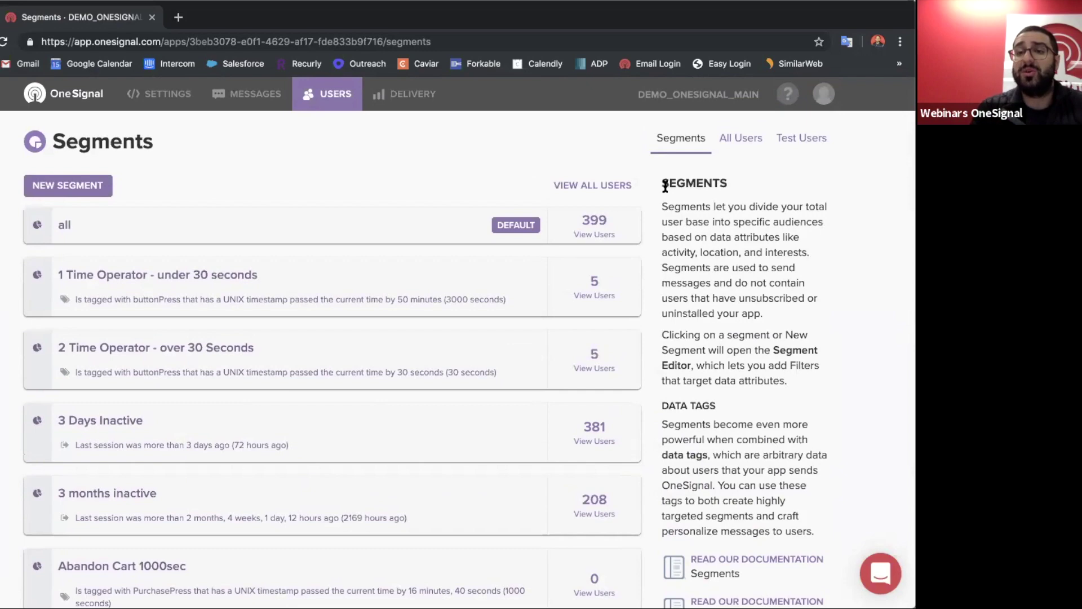
Open the Using Data Tags documentation linked from the Segments page, and return to the segment list
scroll(665, 186, down, 3)
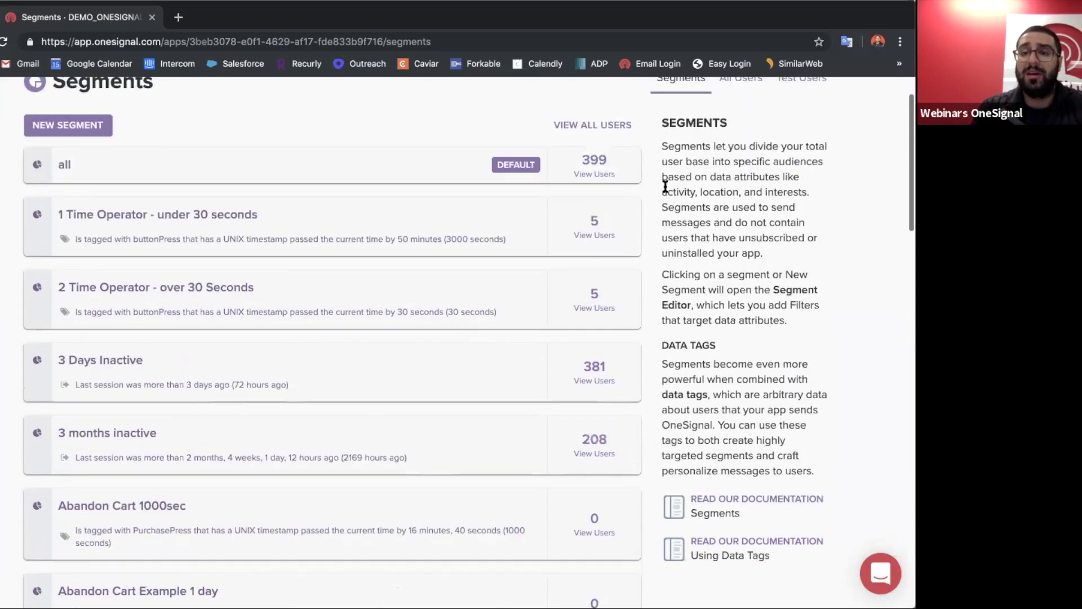
click(699, 552)
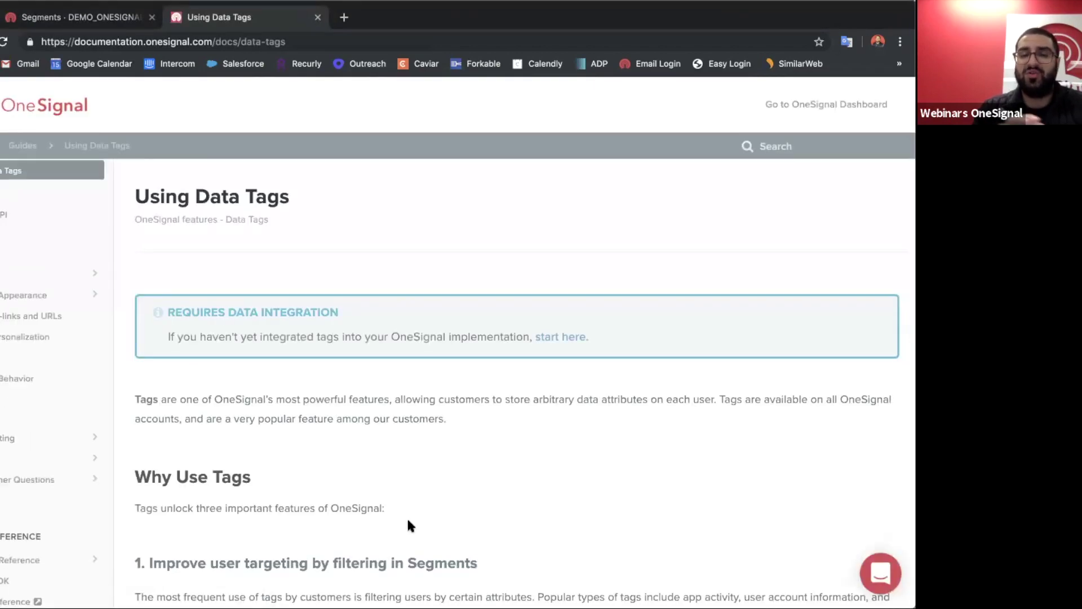
click(100, 18)
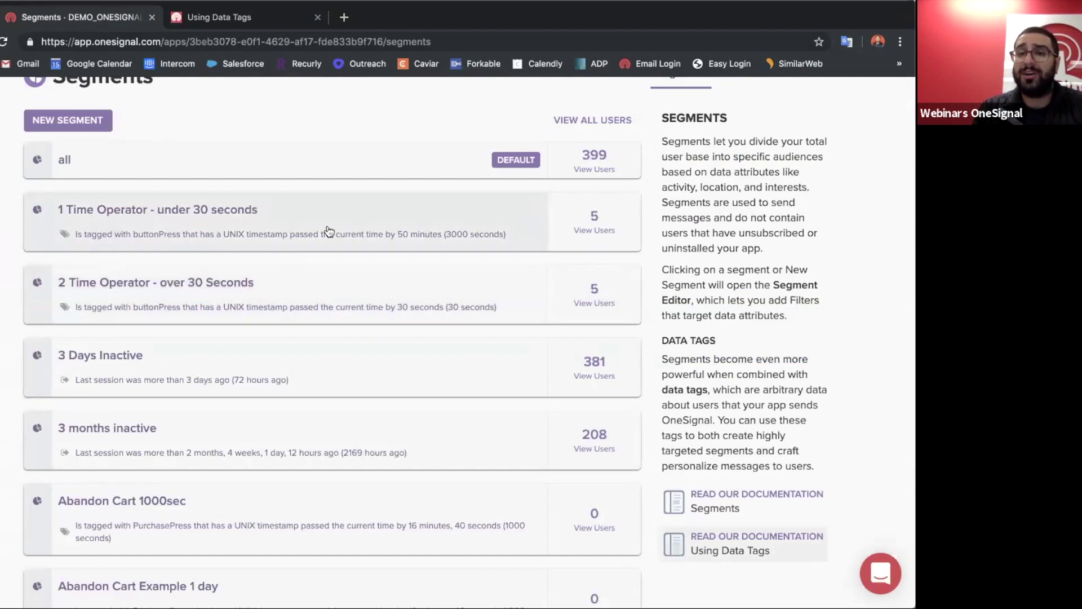
Look over the segment list and its documentation links again, and open a new browser tab
scroll(364, 248, up, 2)
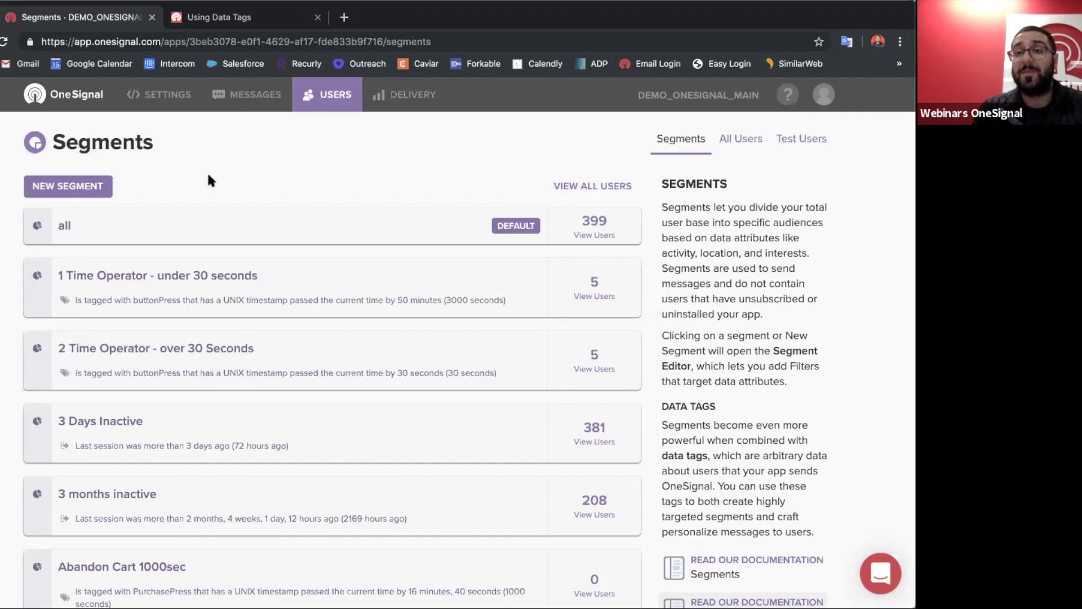
scroll(634, 168, down, 3)
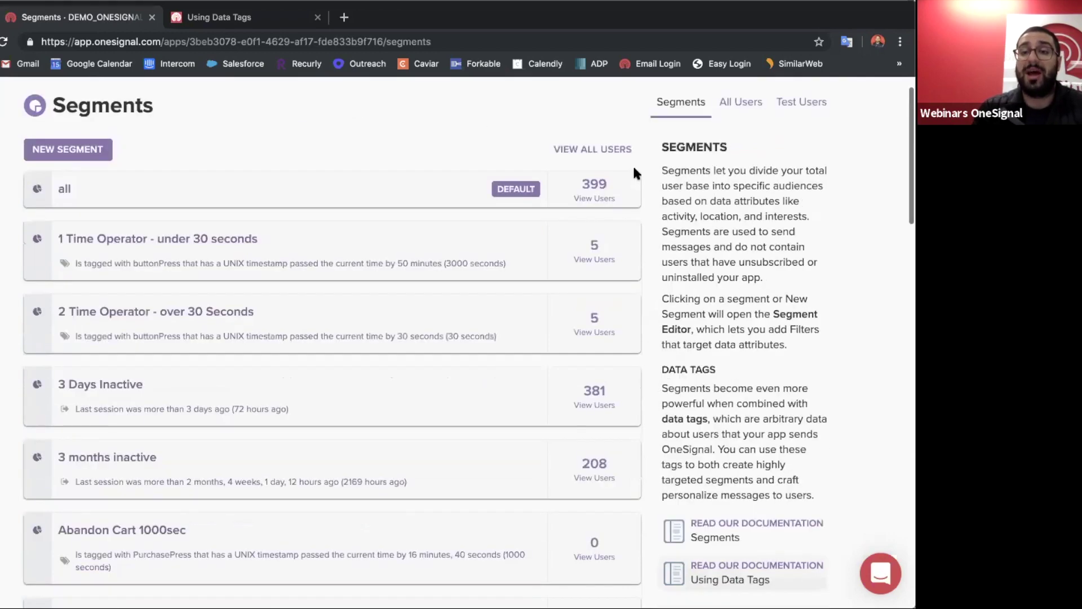
scroll(649, 265, up, 3)
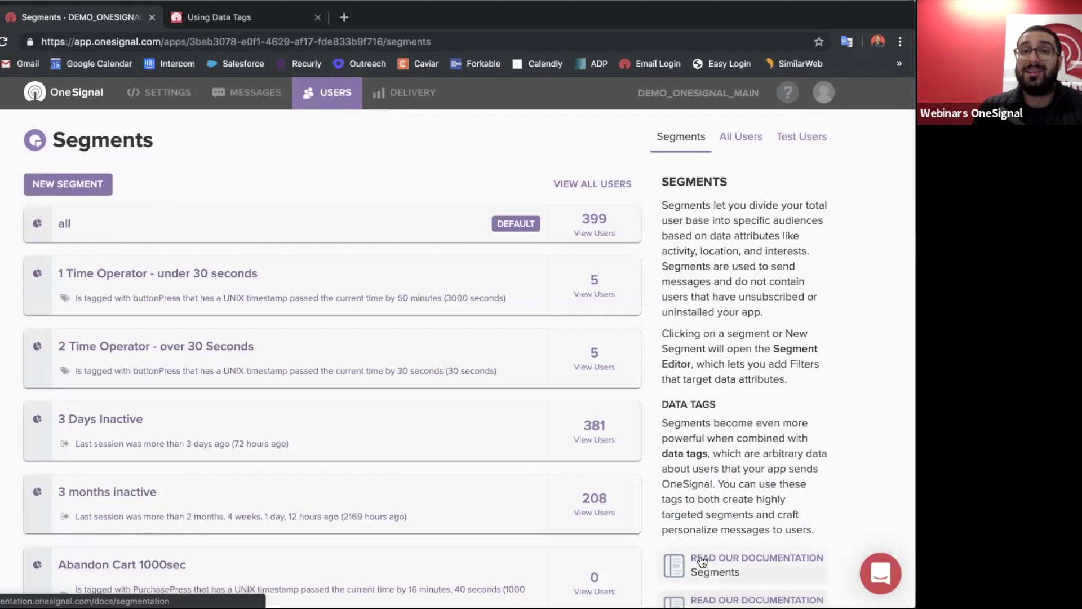
scroll(705, 570, down, 1)
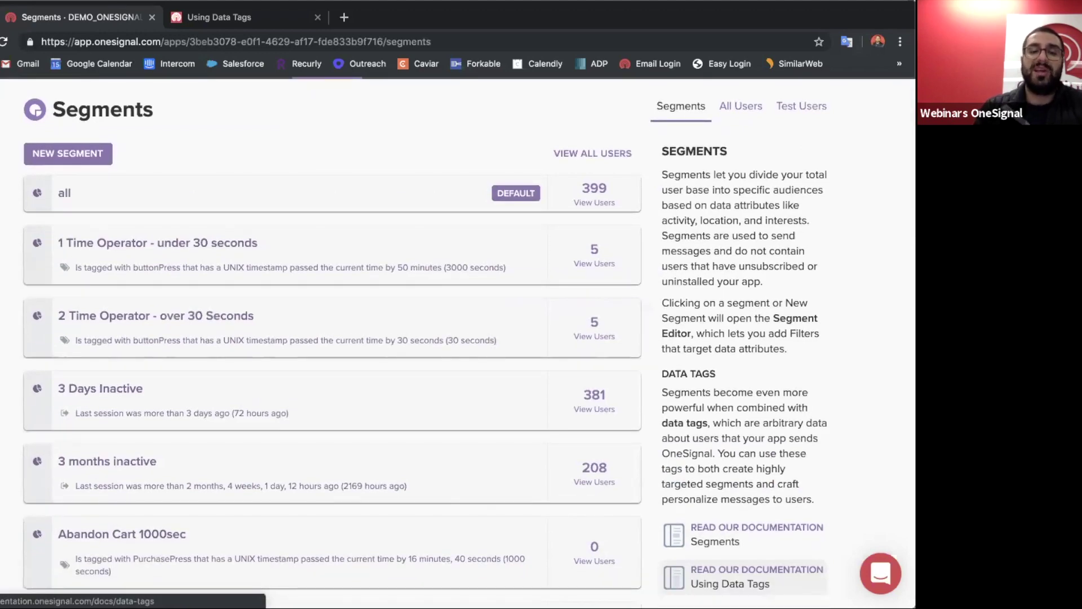
key(super+t)
text(da)
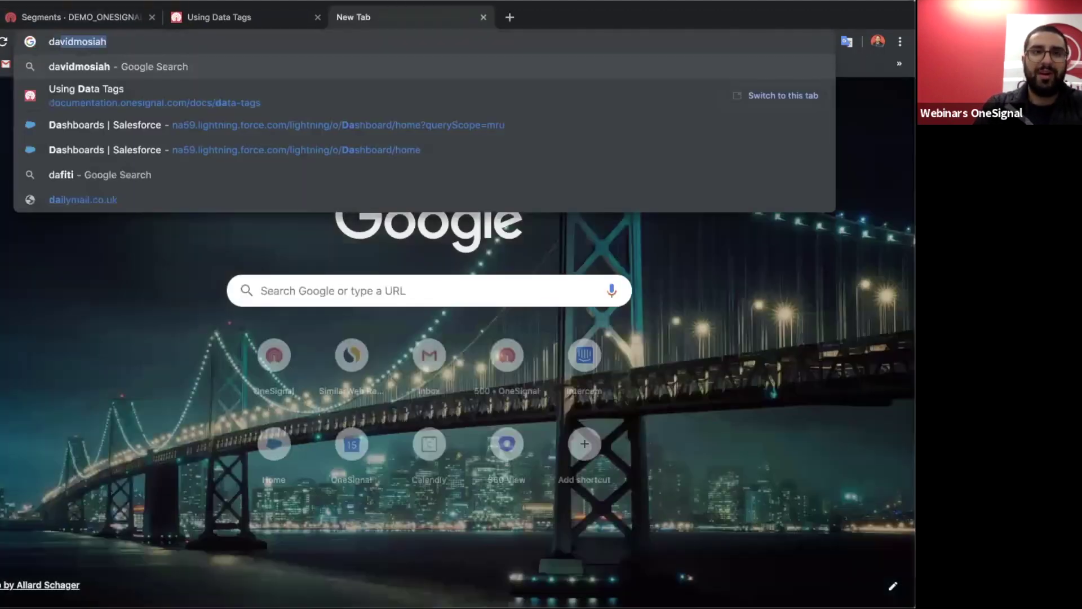
key(BackSpace)
key(BackSpace)
key(BackSpace)
text(tmar)
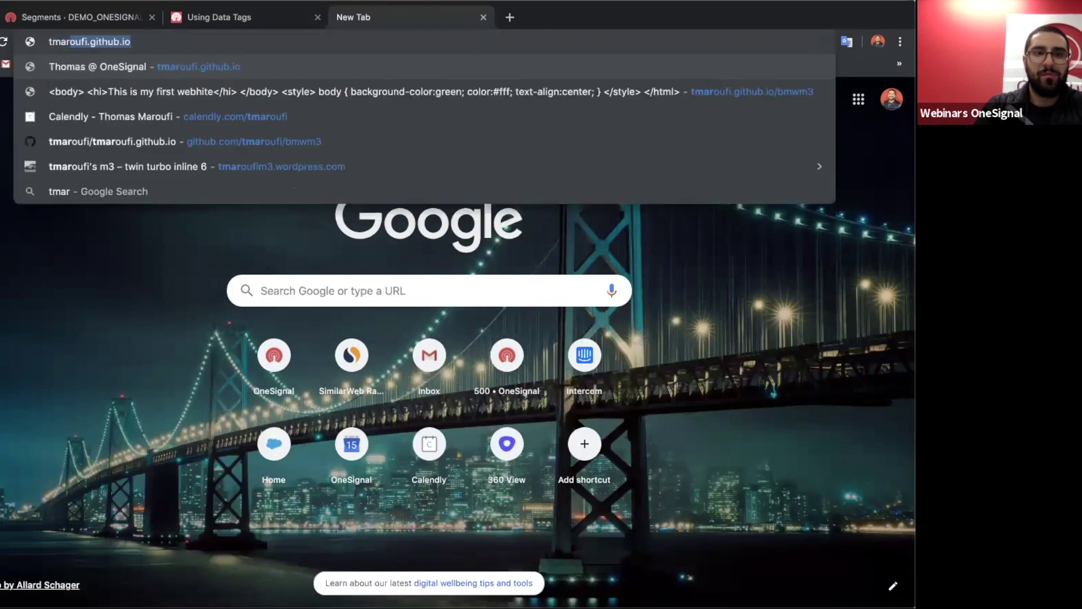
key(BackSpace)
key(BackSpace)
key(BackSpace)
key(BackSpace)
key(BackSpace)
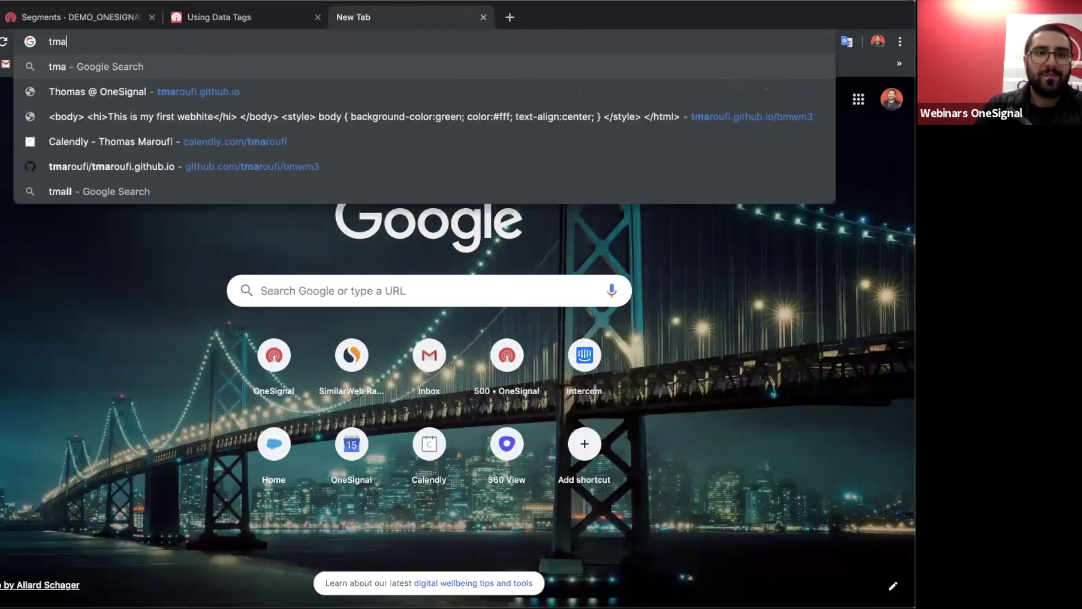
Load fatsjohonimahnn.github.io and open its OneSignal tagging example page
text(fatsjohonimahnn.github.io)
key(Return)
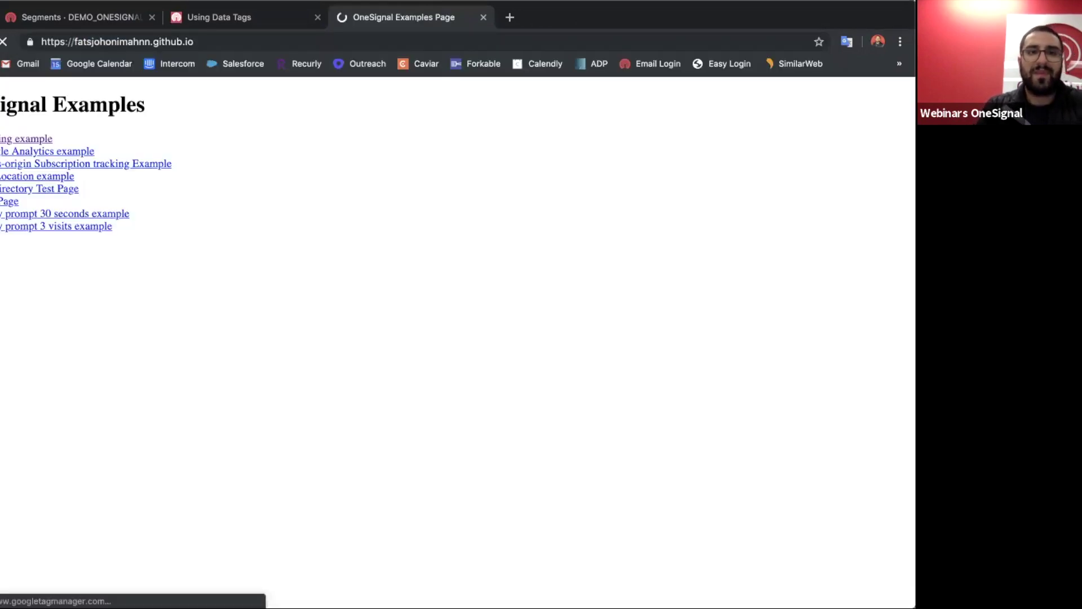
click(19, 140)
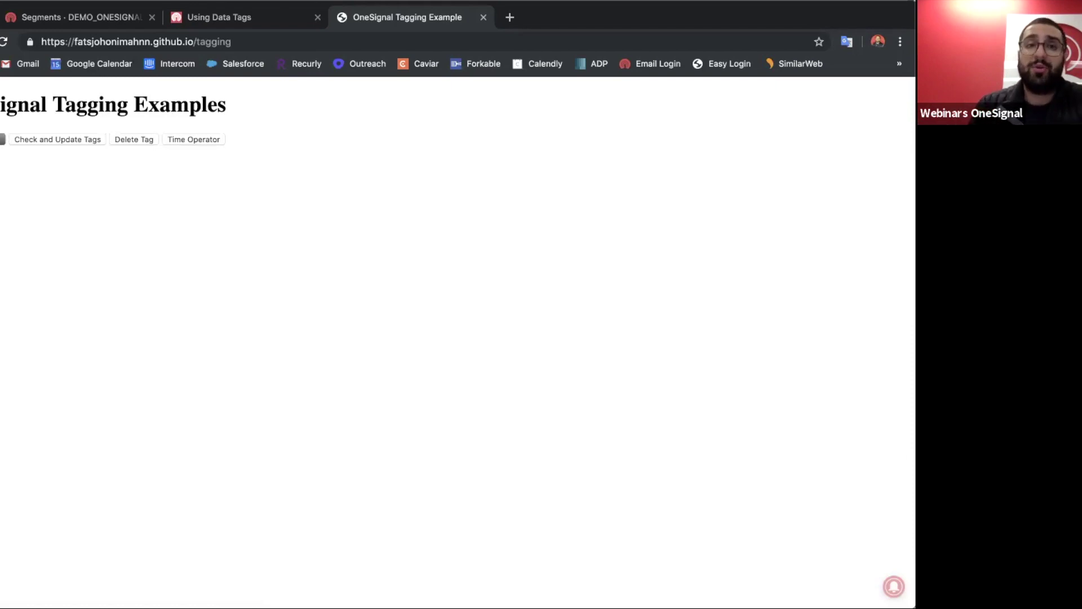
Return to the OneSignal Segments page, start a new segment and look through the available filter types
click(96, 17)
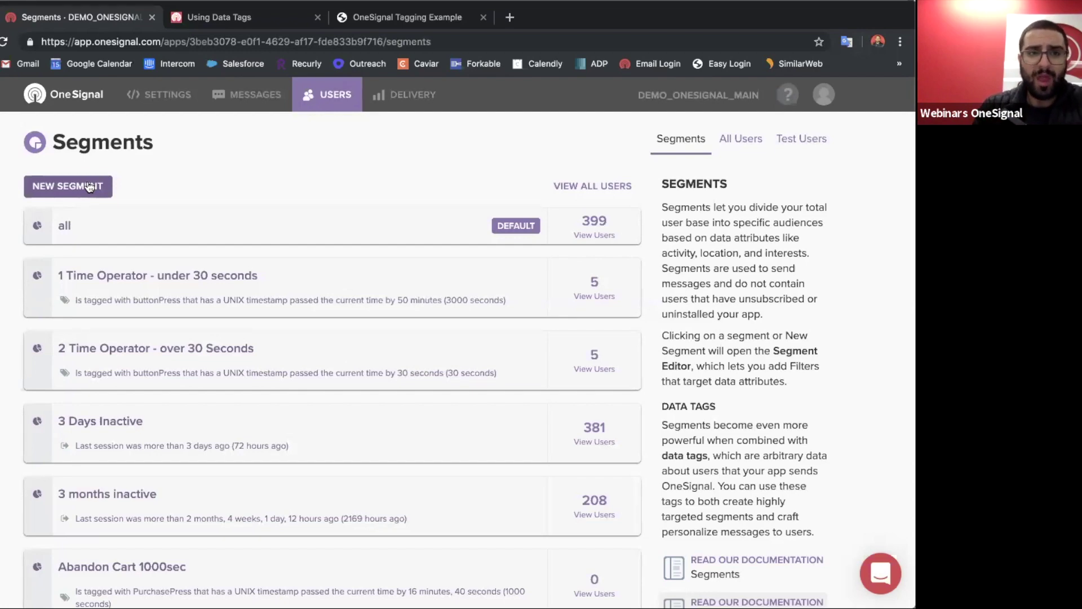
click(89, 187)
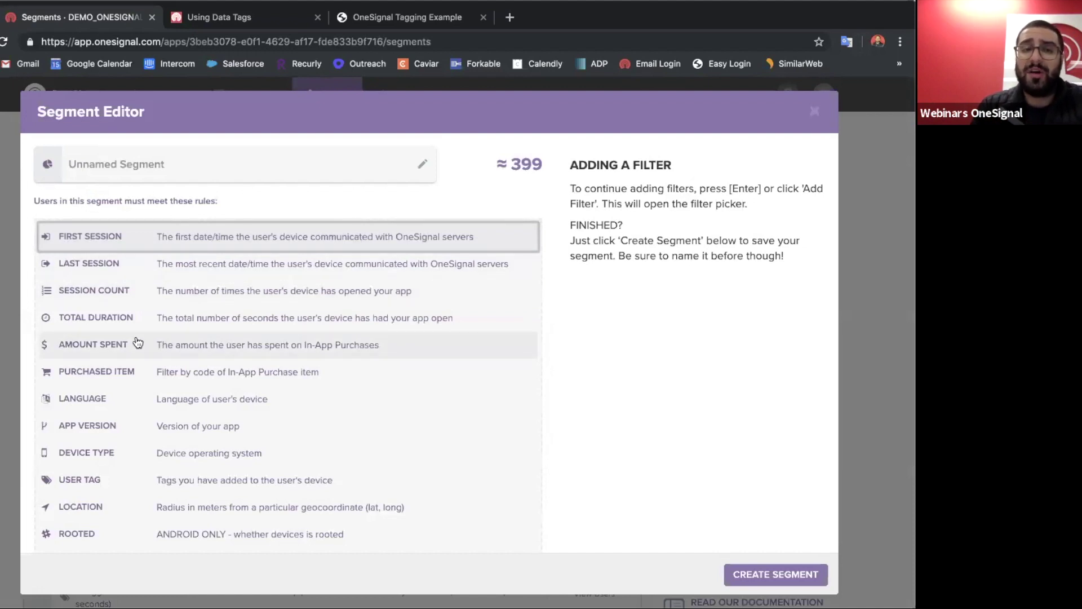
scroll(139, 344, down, 3)
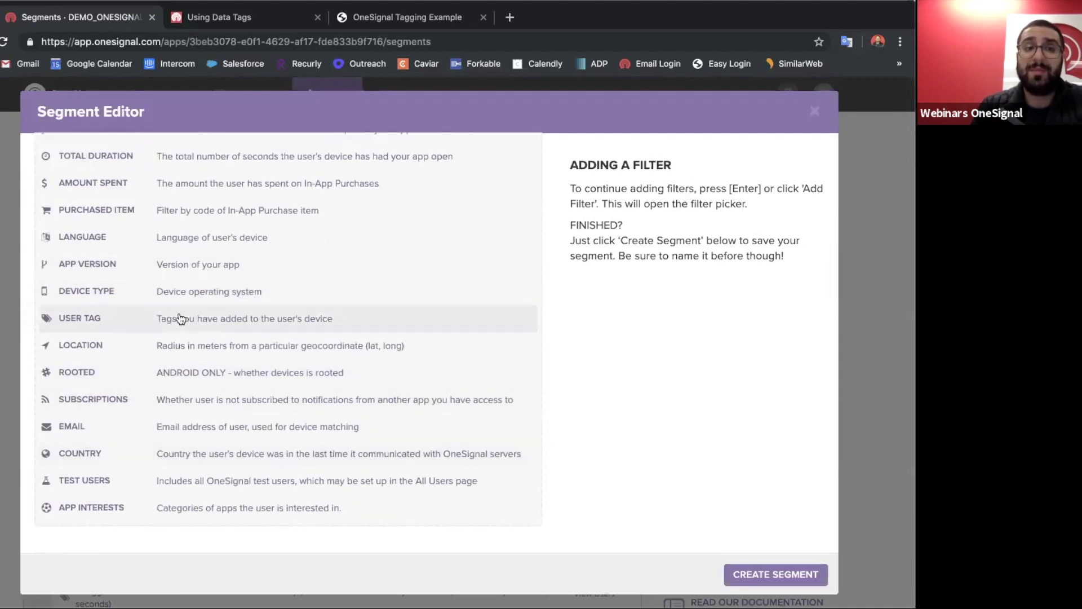
scroll(181, 319, up, 3)
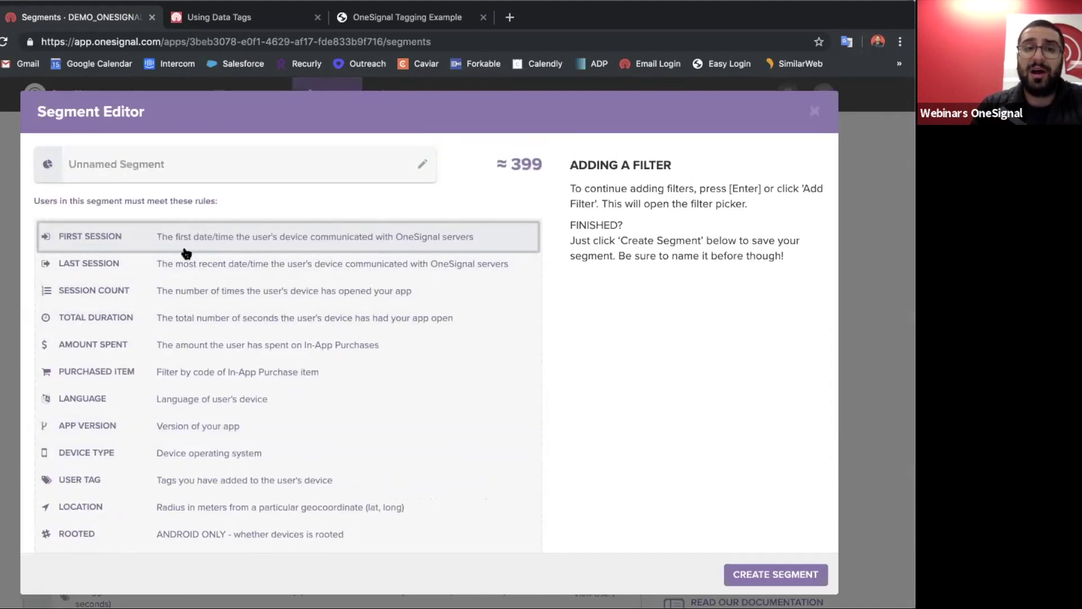
Add a Last Session filter of greater than 48 hours ago to the unnamed segment
click(187, 263)
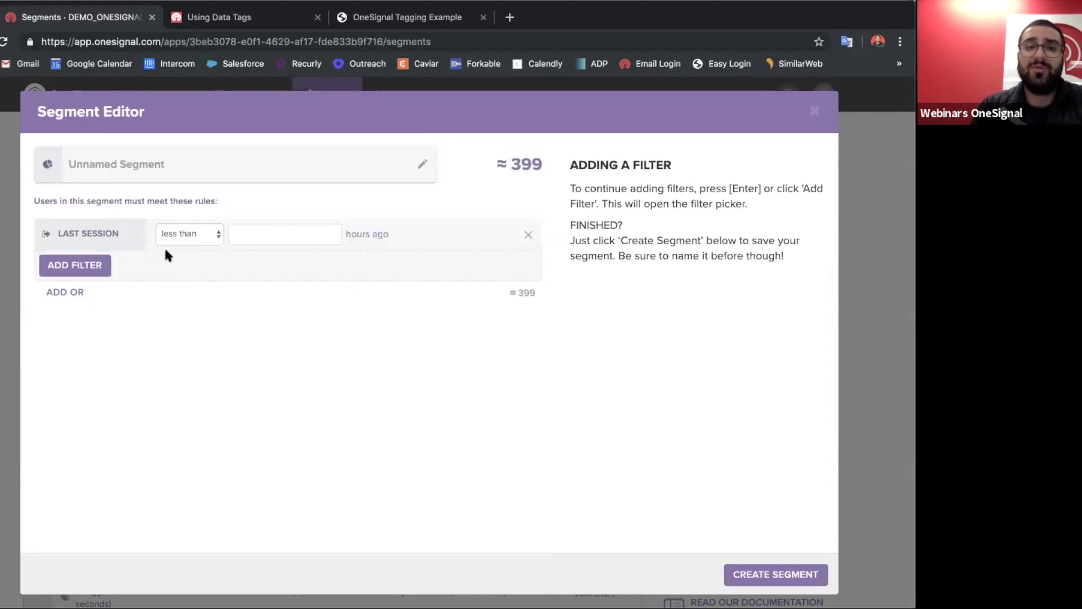
click(194, 235)
click(198, 247)
click(258, 234)
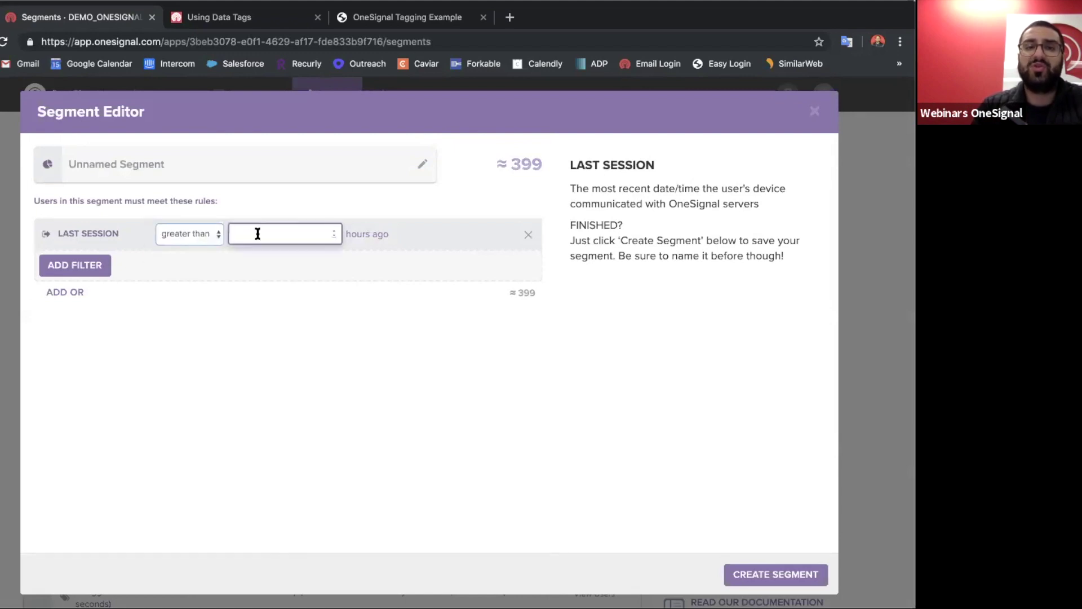
text(48)
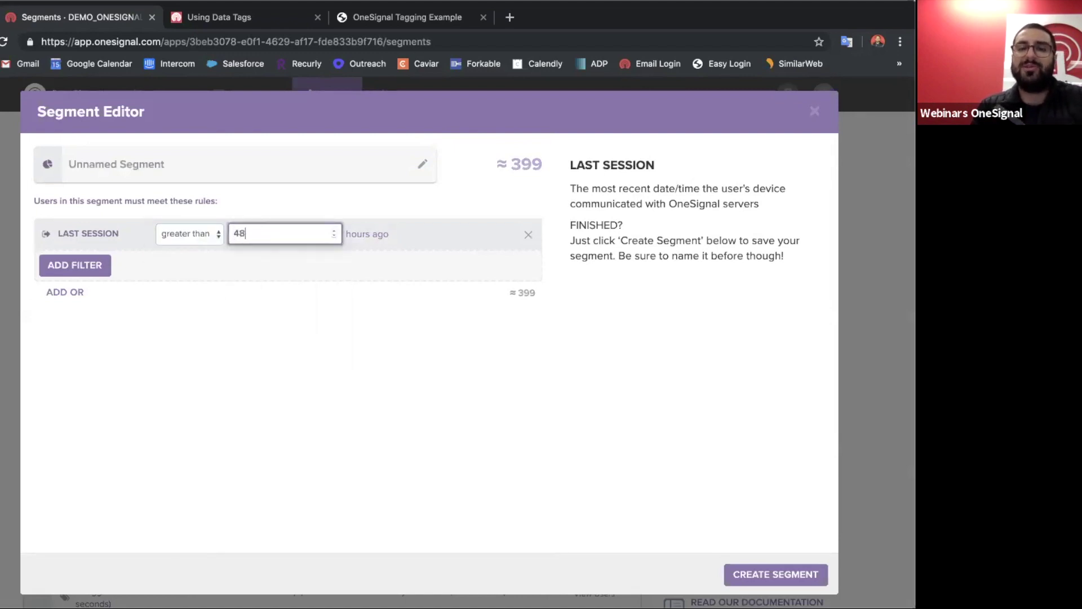
click(252, 330)
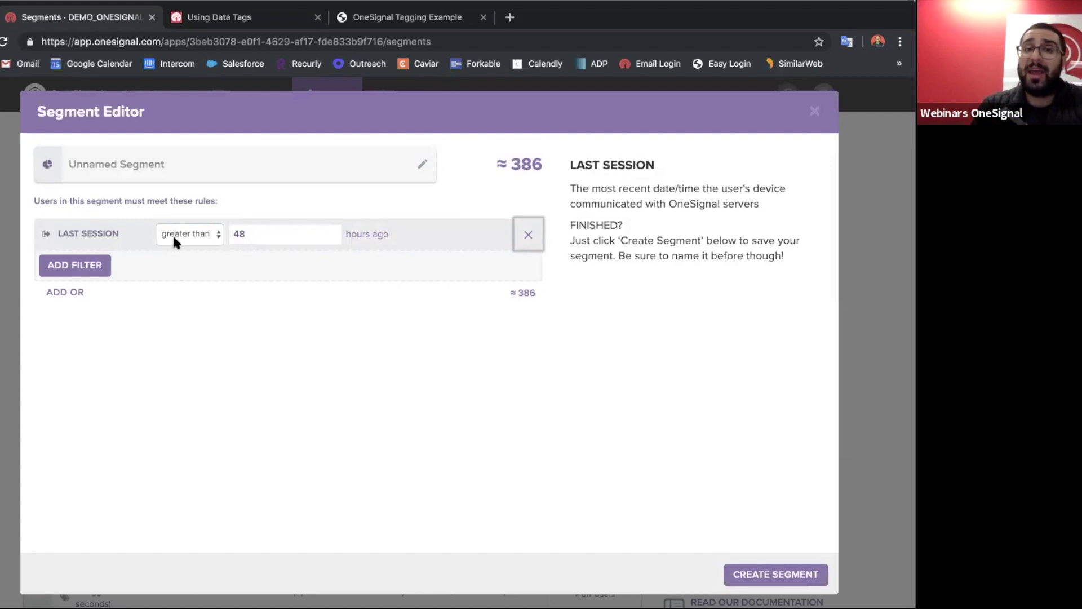
Add a User Tag filter with "key" as its key and the "is" condition, and close the segment editor without creating the segment
click(93, 267)
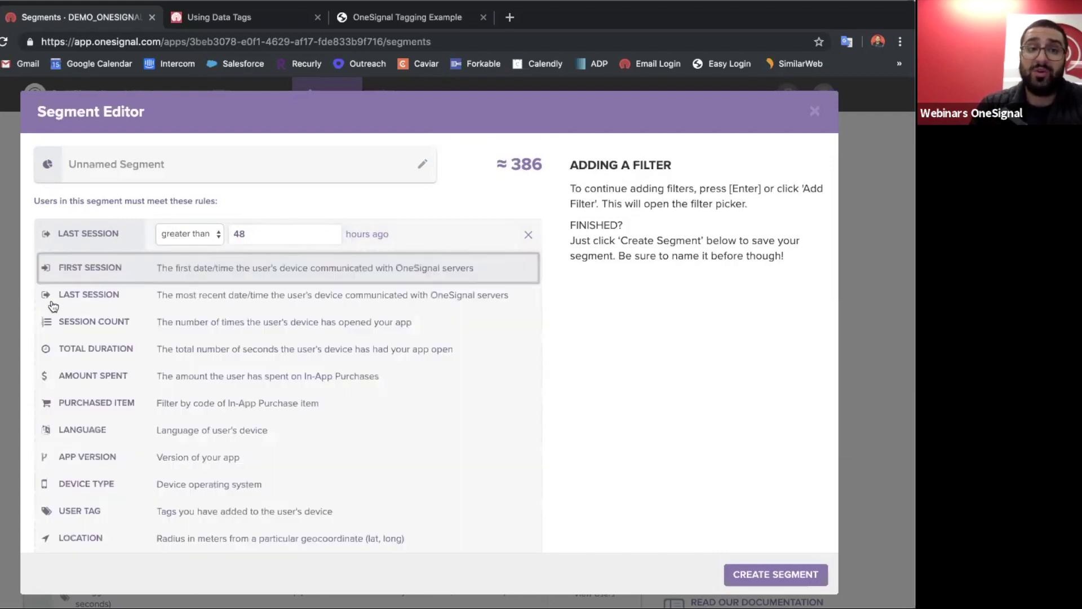
scroll(160, 350, down, 3)
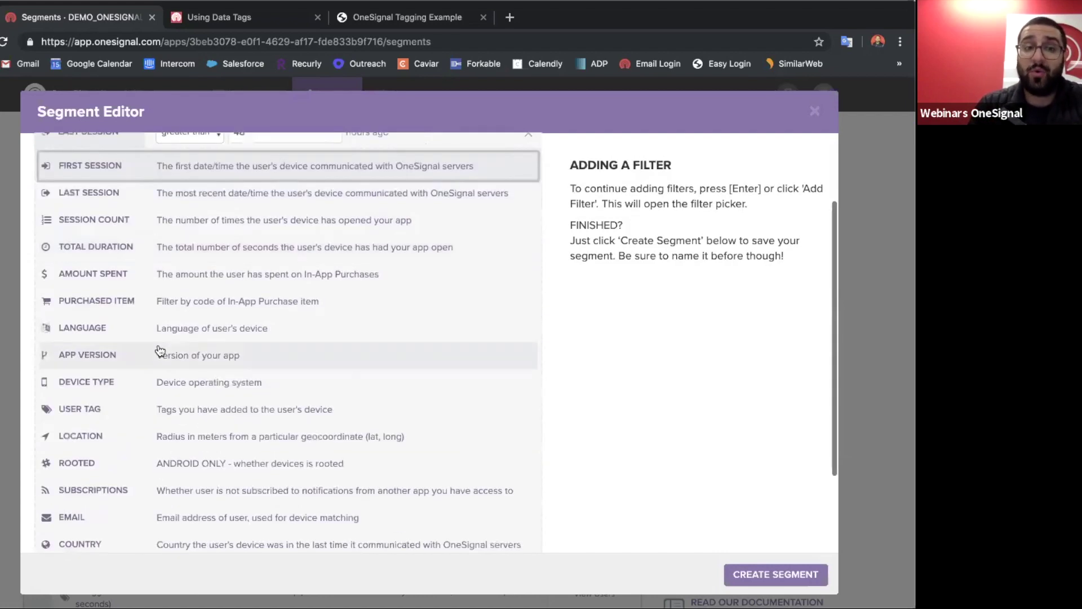
click(116, 423)
click(207, 259)
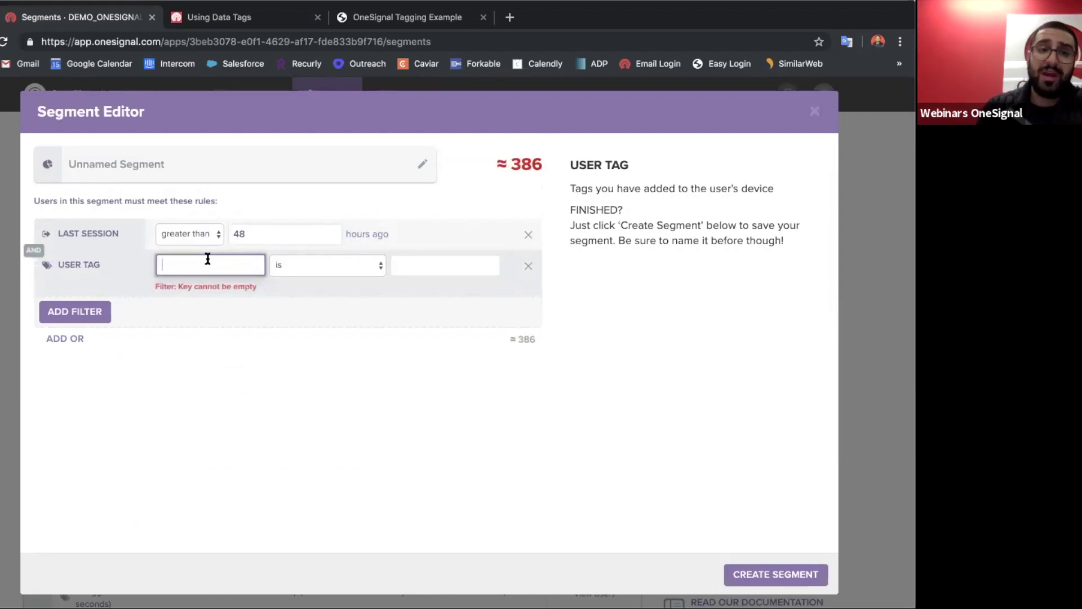
text(key)
key(Tab)
key(Tab)
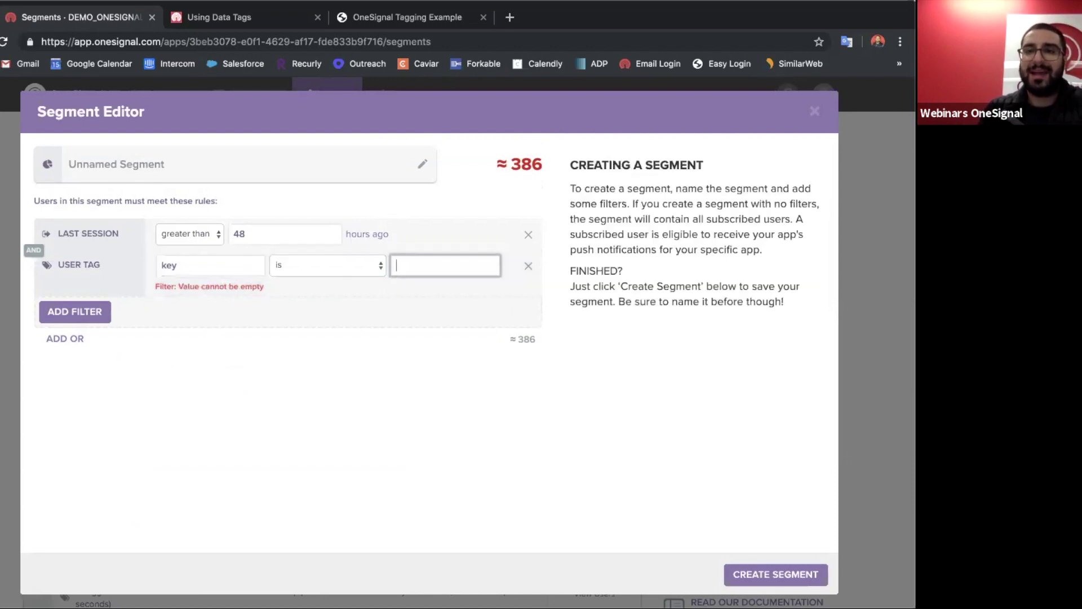
click(810, 110)
Look over the Automated Messages page and its linked documentation, and view the message templates list
click(250, 97)
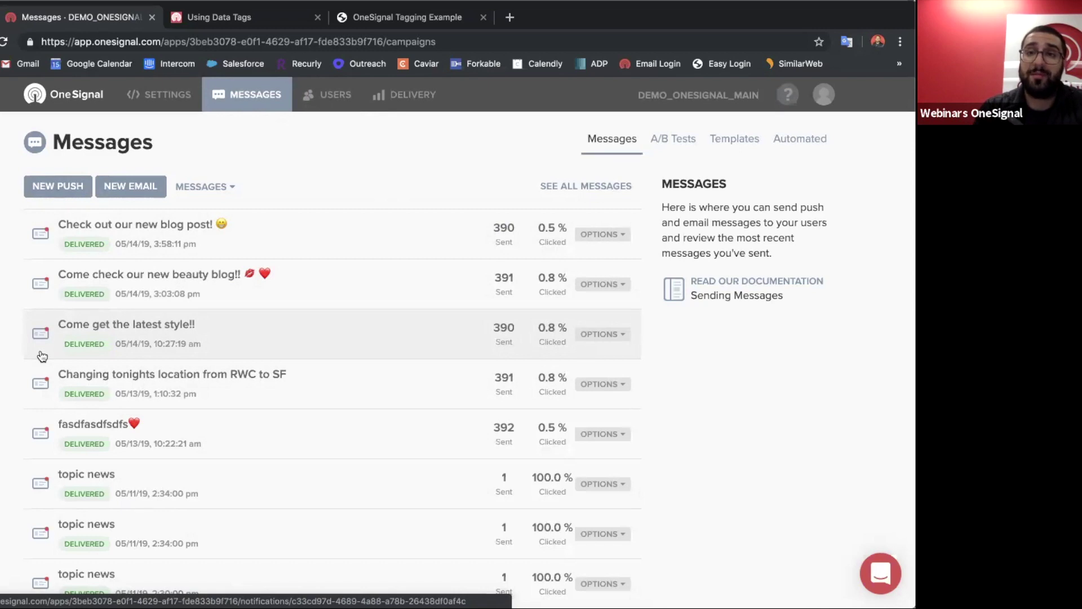
click(780, 151)
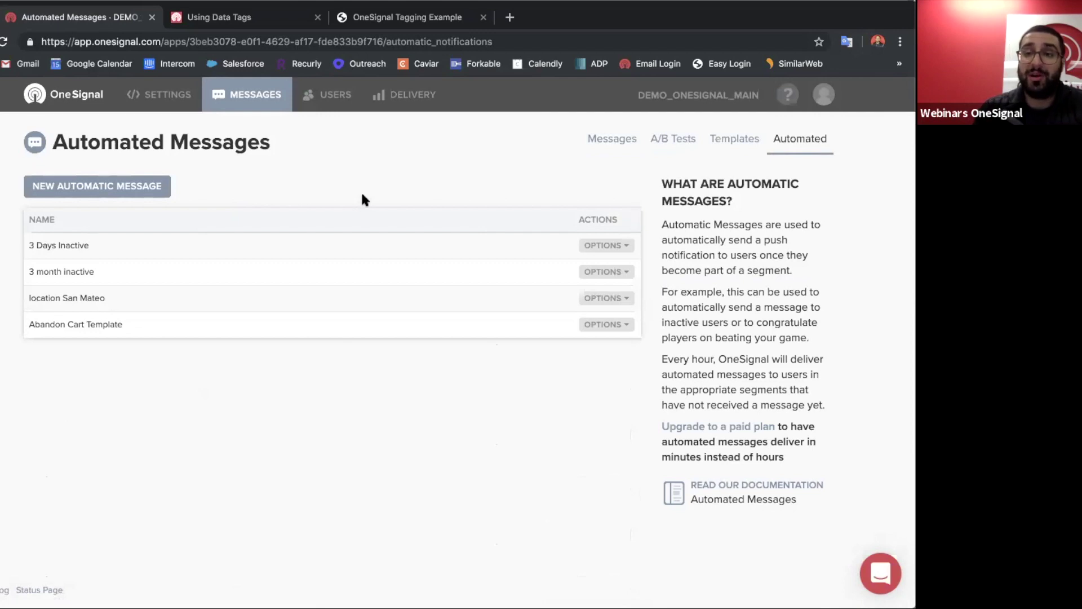
click(698, 488)
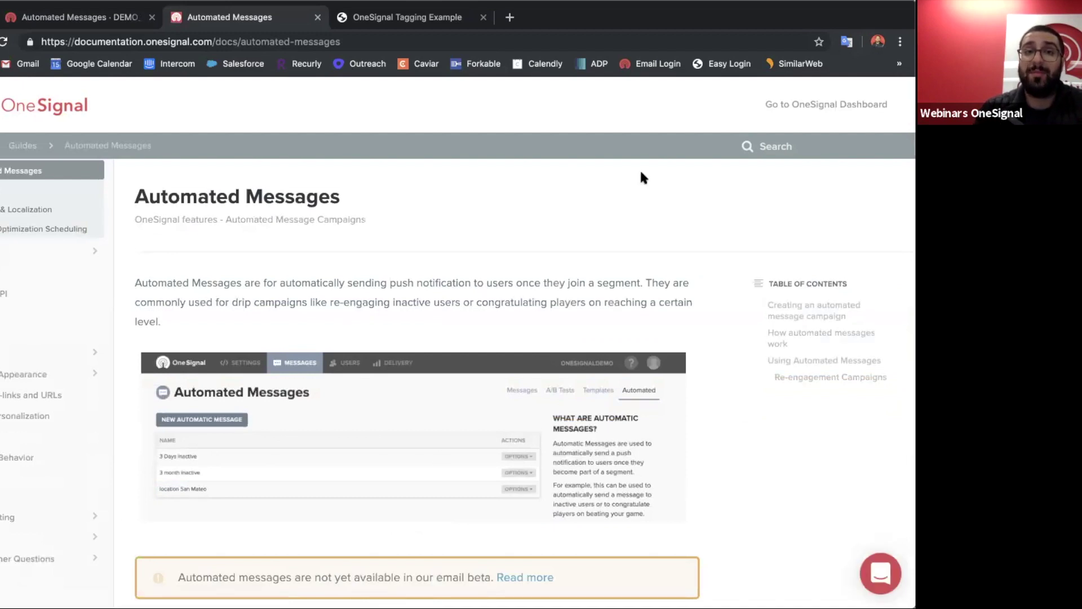
click(79, 17)
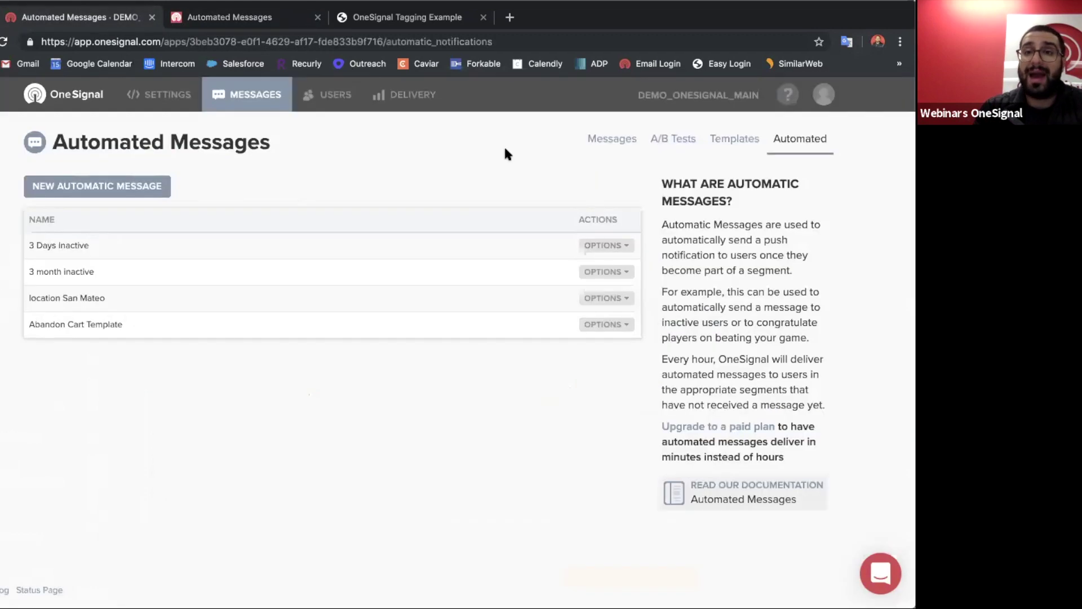
click(727, 154)
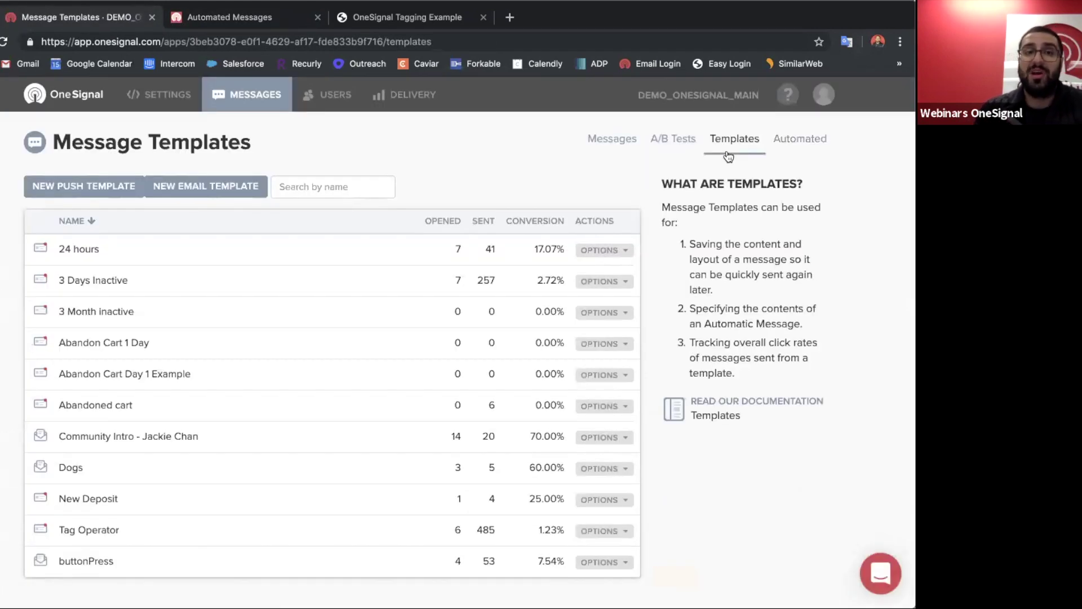
Start a new push message, check the option for sending to particular segments, and set the audience to Send to all
click(604, 139)
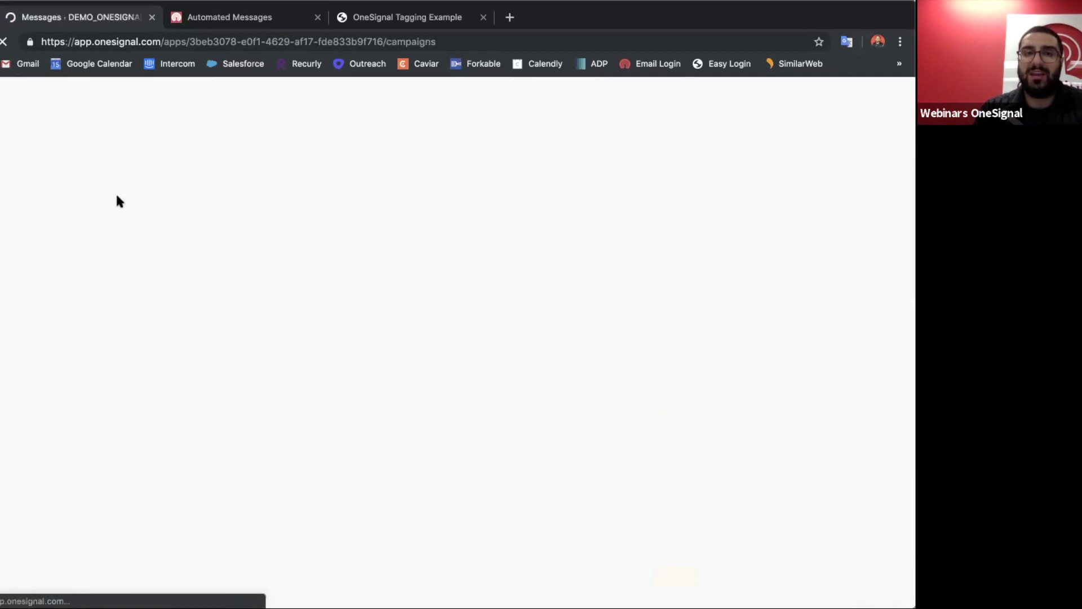
click(57, 192)
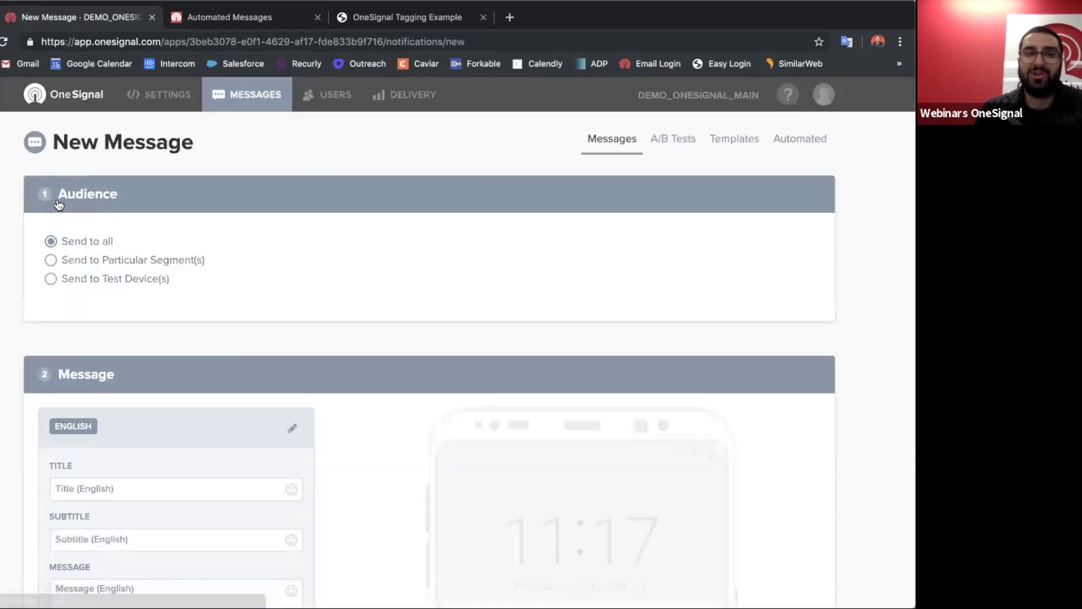
scroll(162, 279, down, 2)
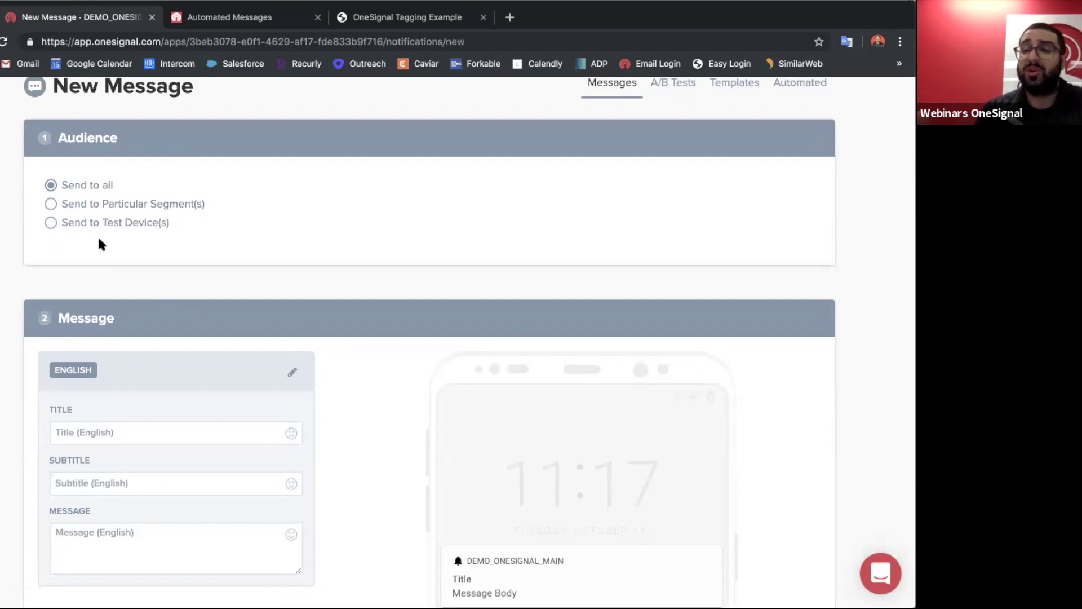
click(140, 206)
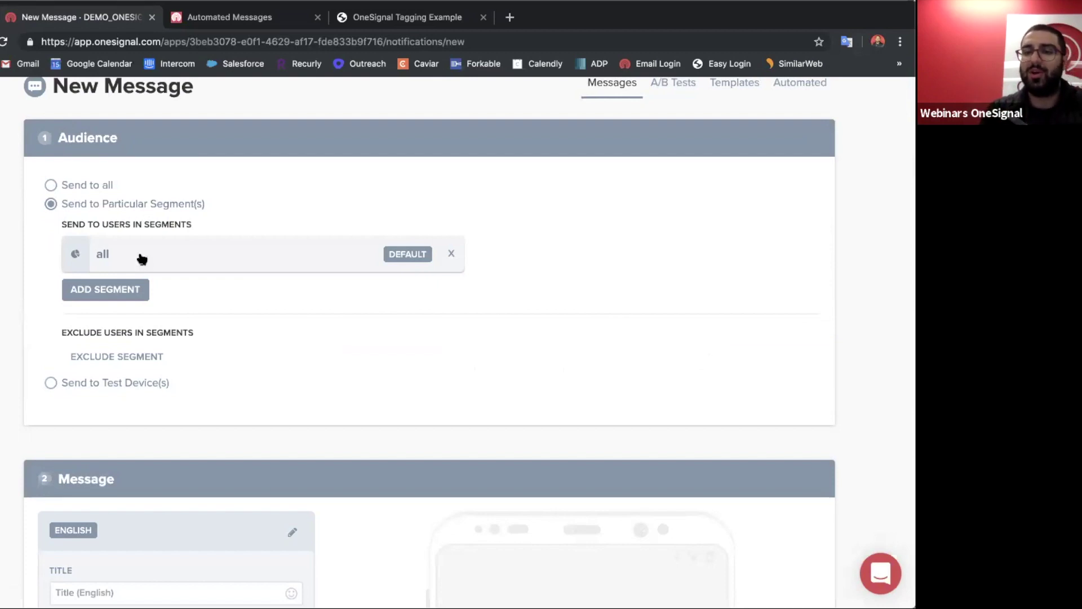
click(81, 192)
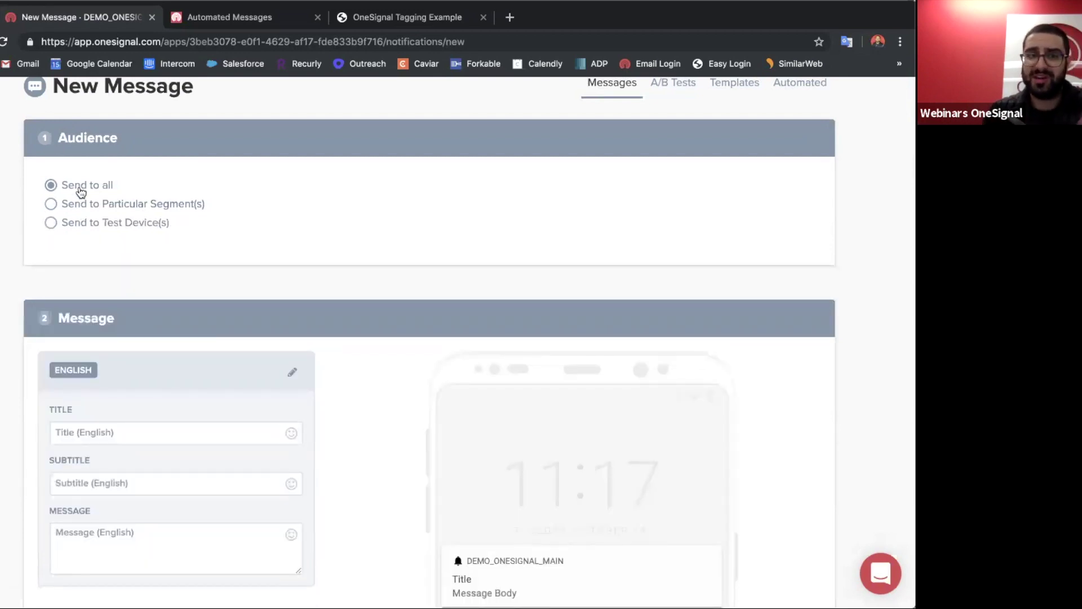
Title the message with the site owner's first name in the possessive and "Greatest Site in the World!!", followed by a winking and a grinning emoji
scroll(94, 307, down, 2)
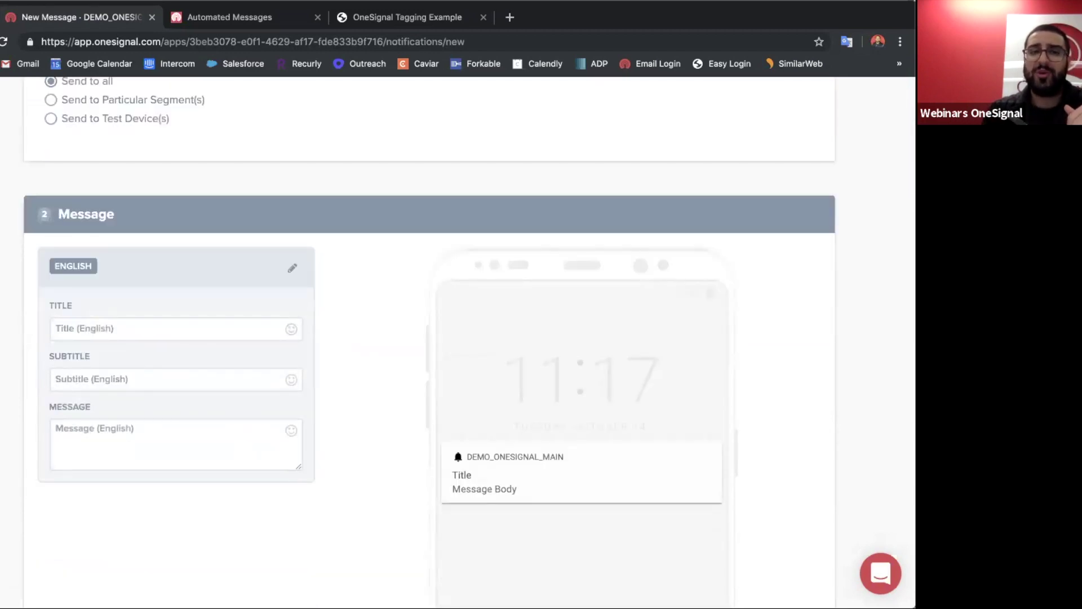
scroll(52, 485, down, 1)
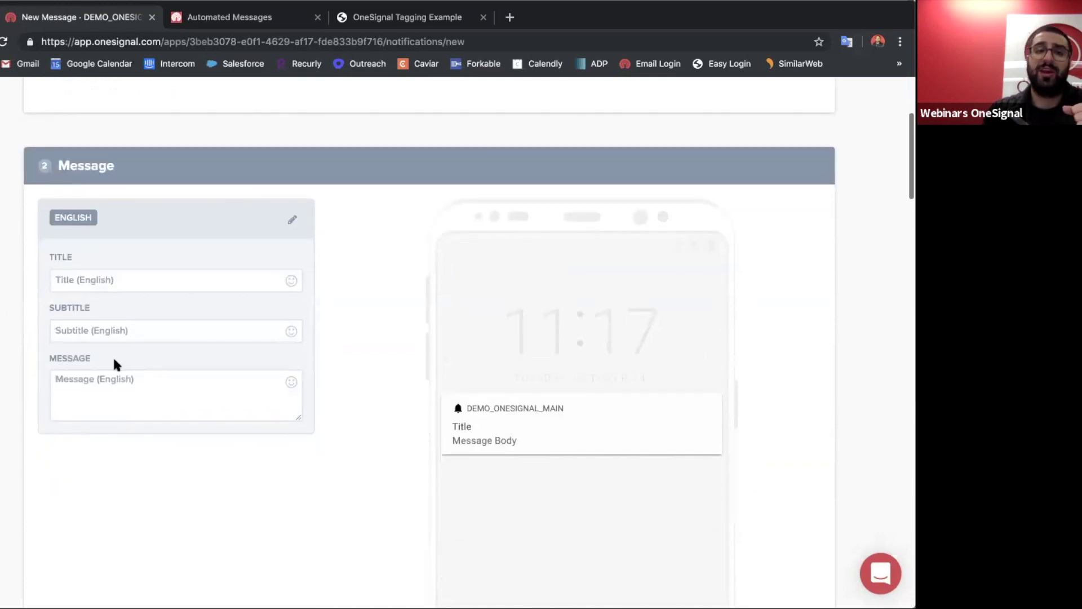
click(175, 270)
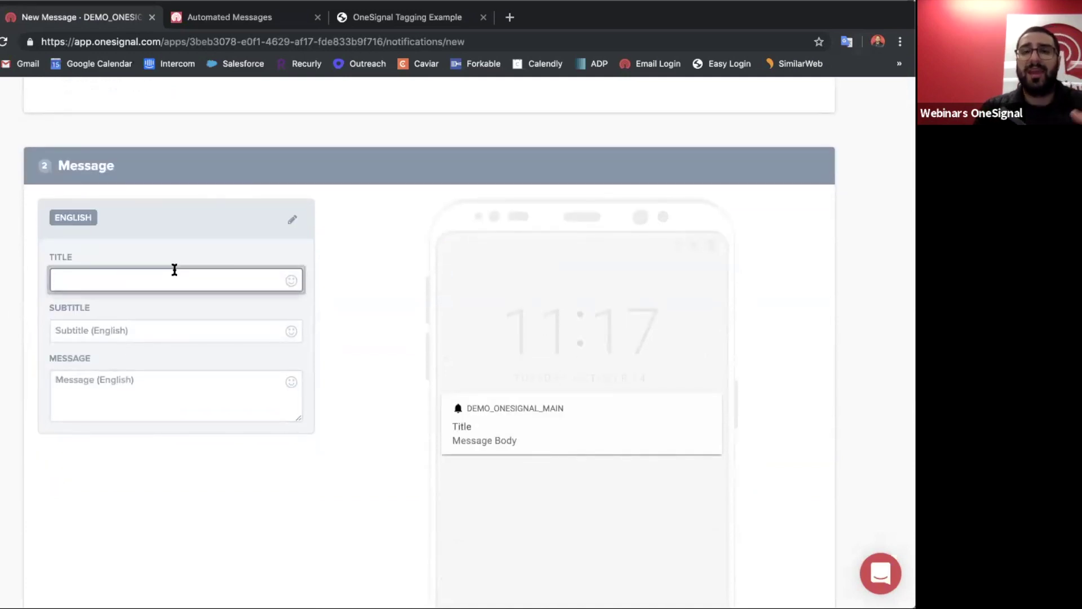
text(T)
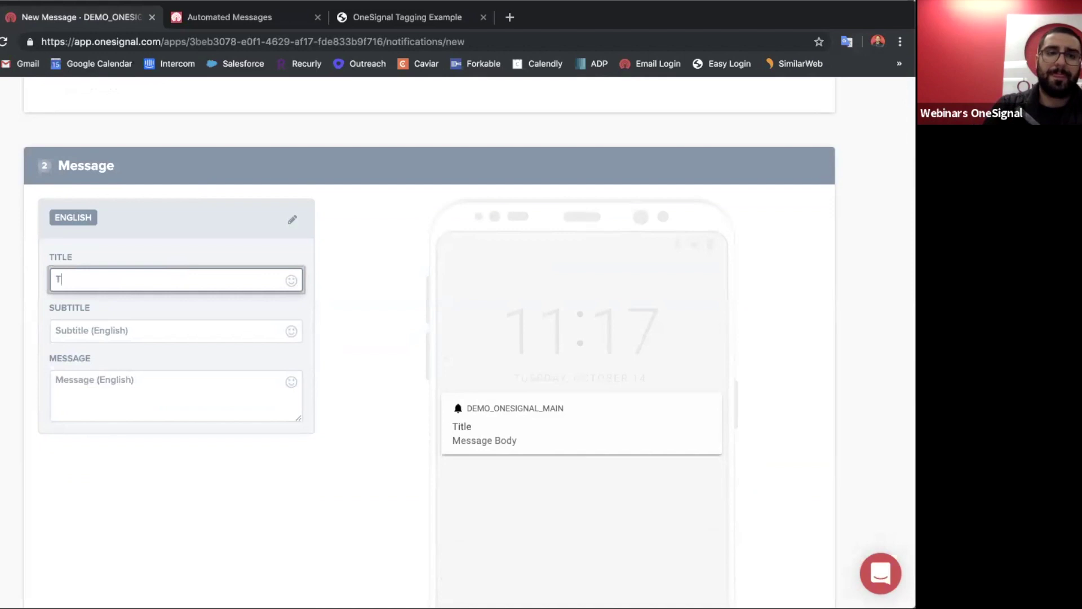
text(homas' Greatest Site in the World!!)
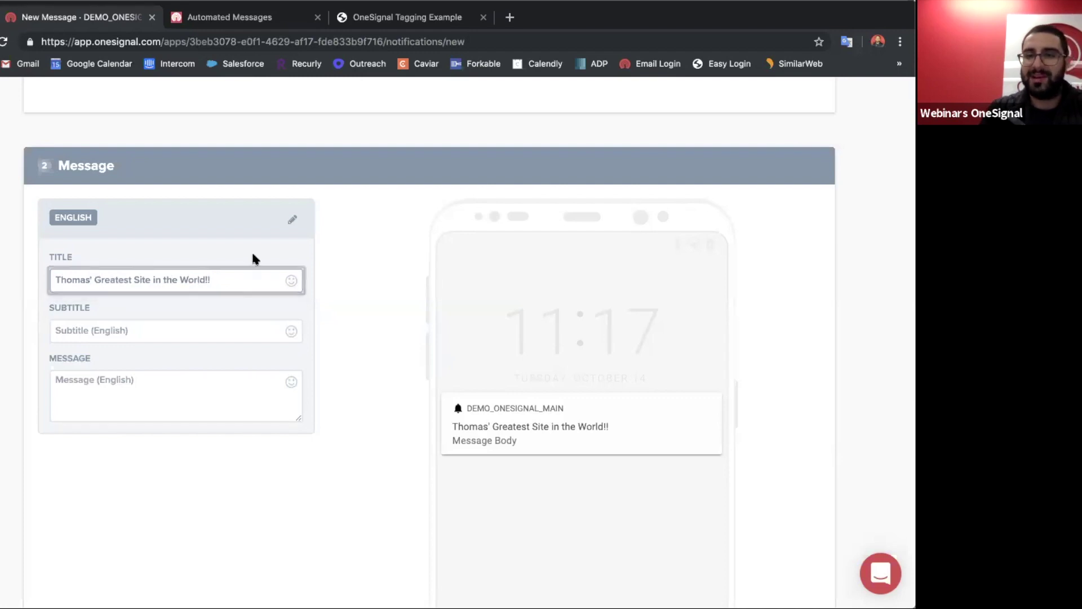
click(291, 280)
click(279, 337)
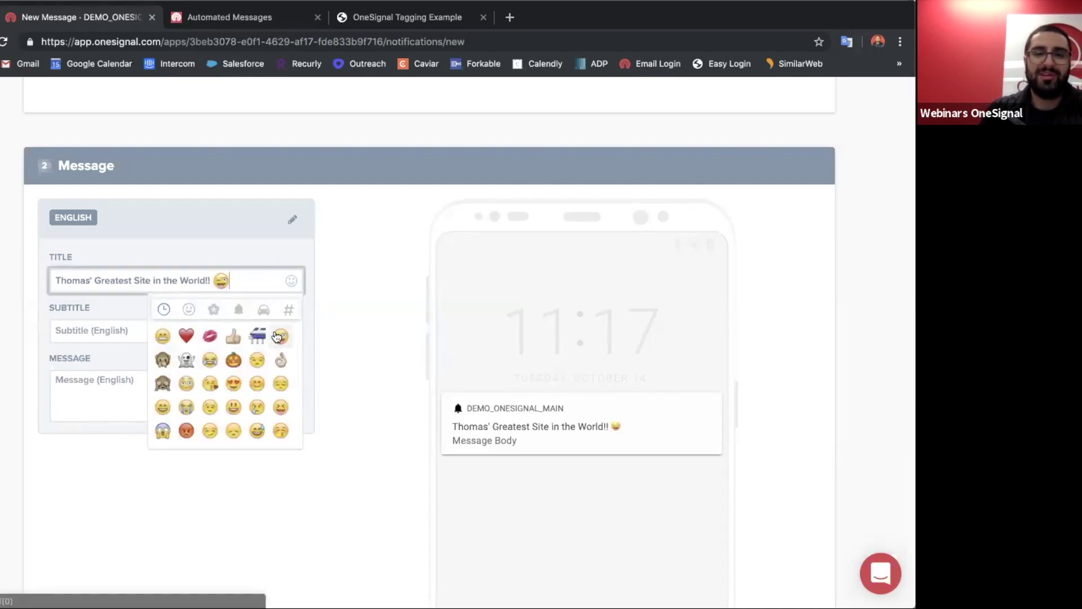
click(162, 336)
click(348, 324)
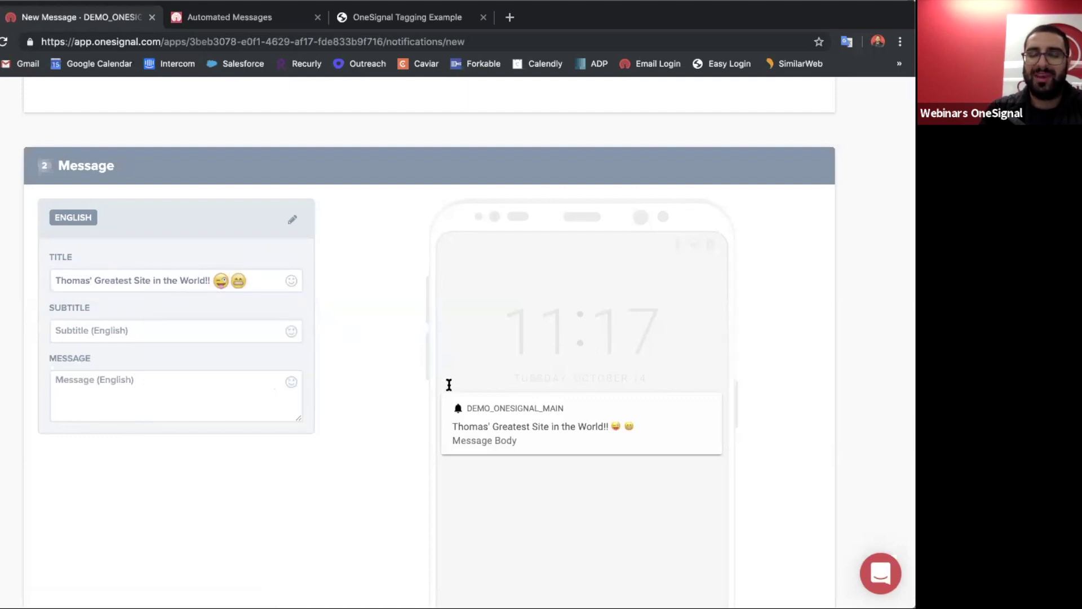
Leave the subtitle empty and enter "Come by and check out our new Jordan's!!! (Shoes)" as the message body
scroll(450, 385, down, 3)
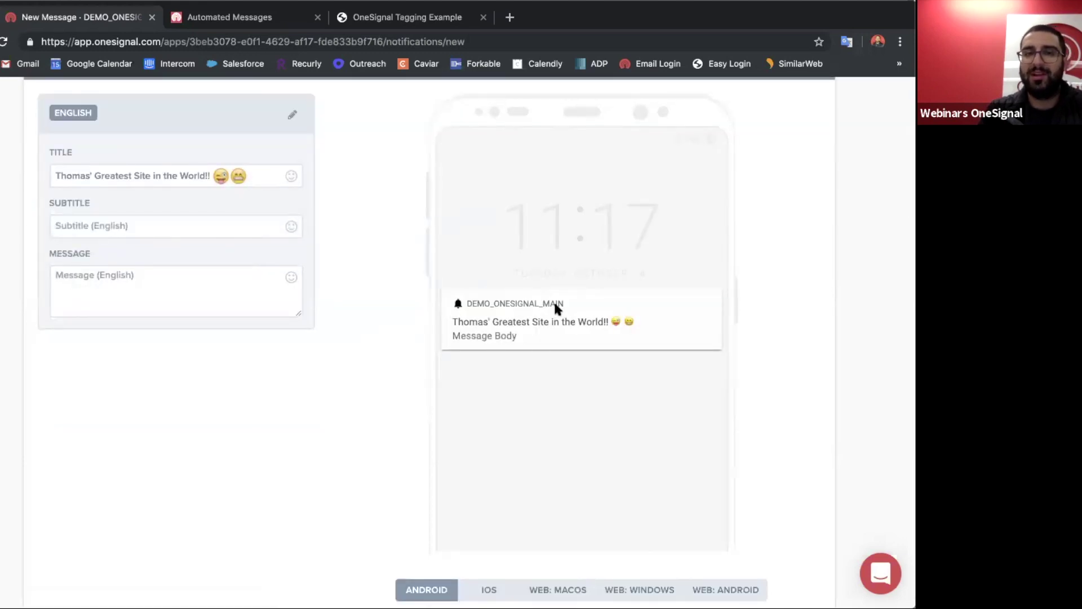
click(198, 228)
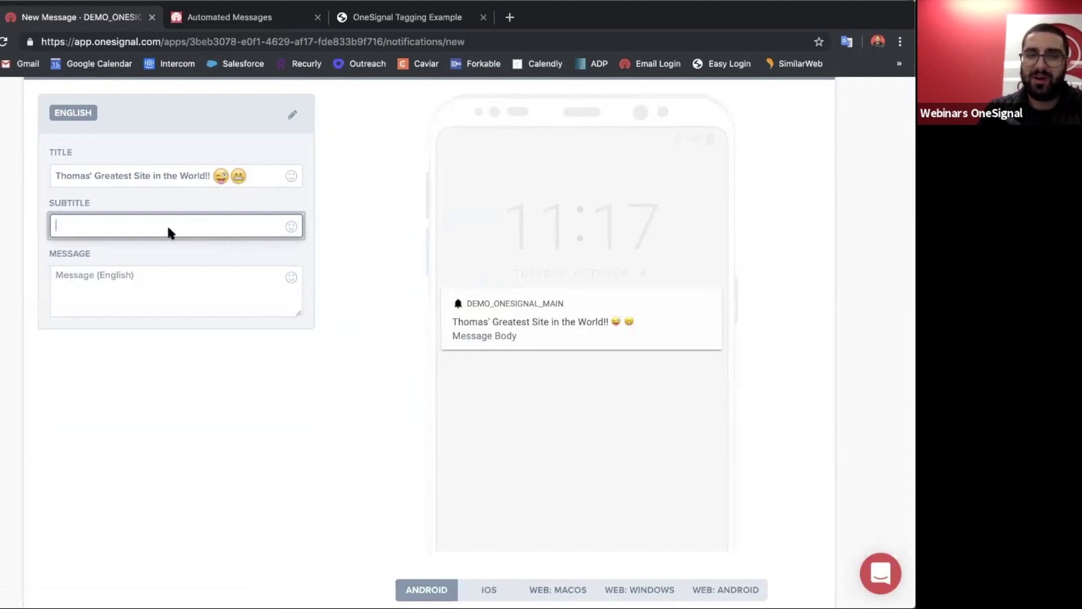
click(155, 280)
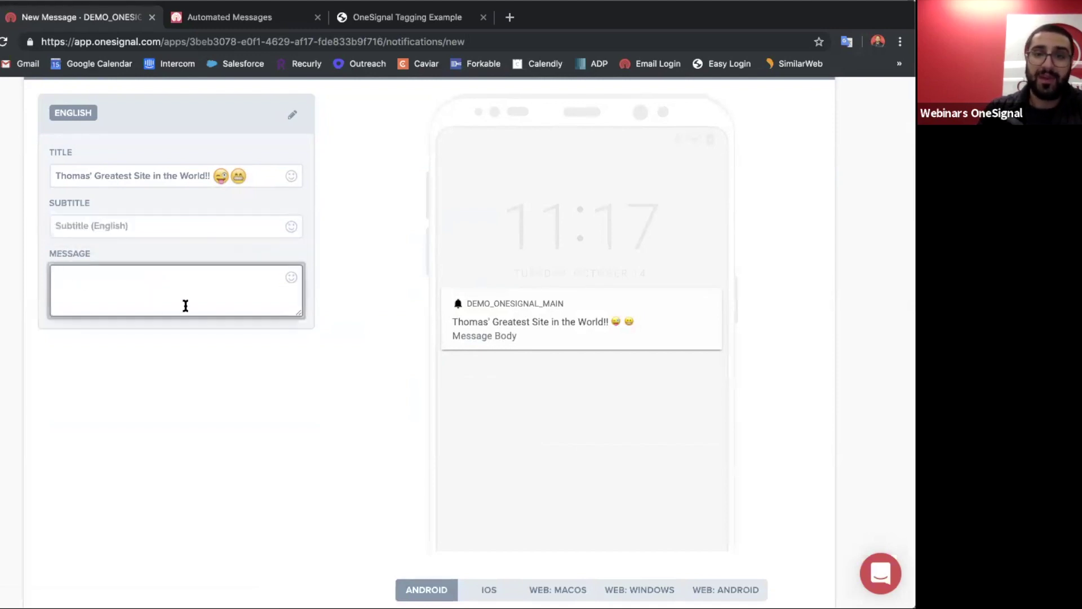
text(Come by and check out our new )
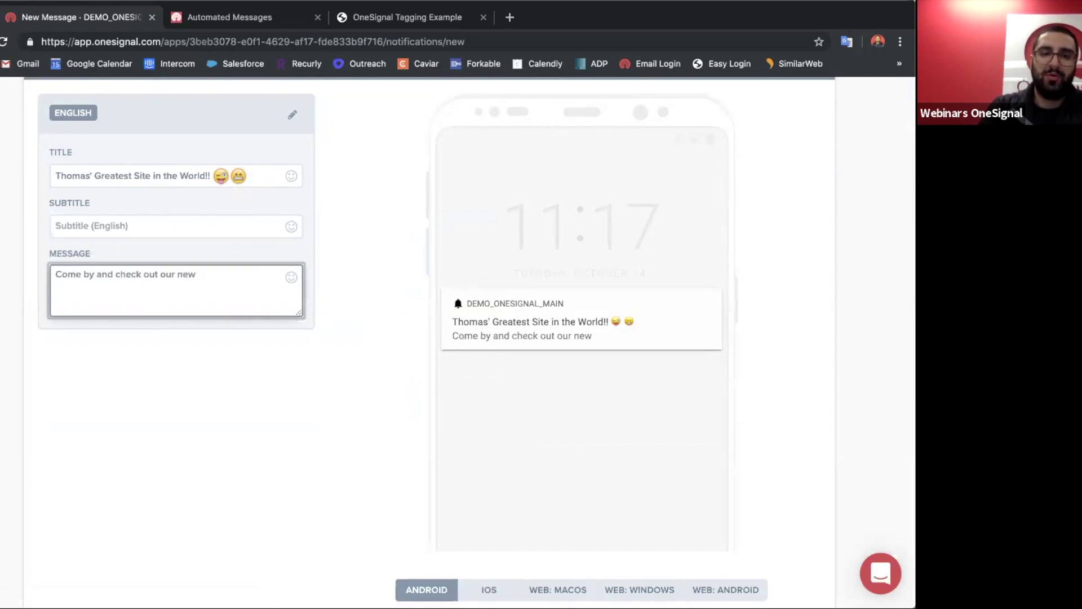
text(Jordan)
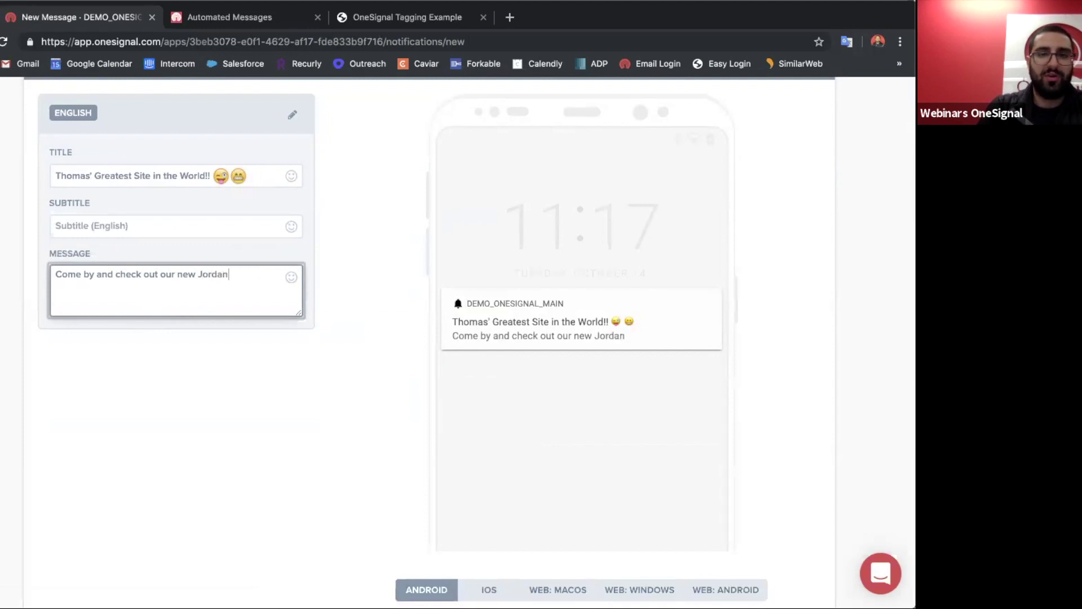
text('s!!! (Shoes))
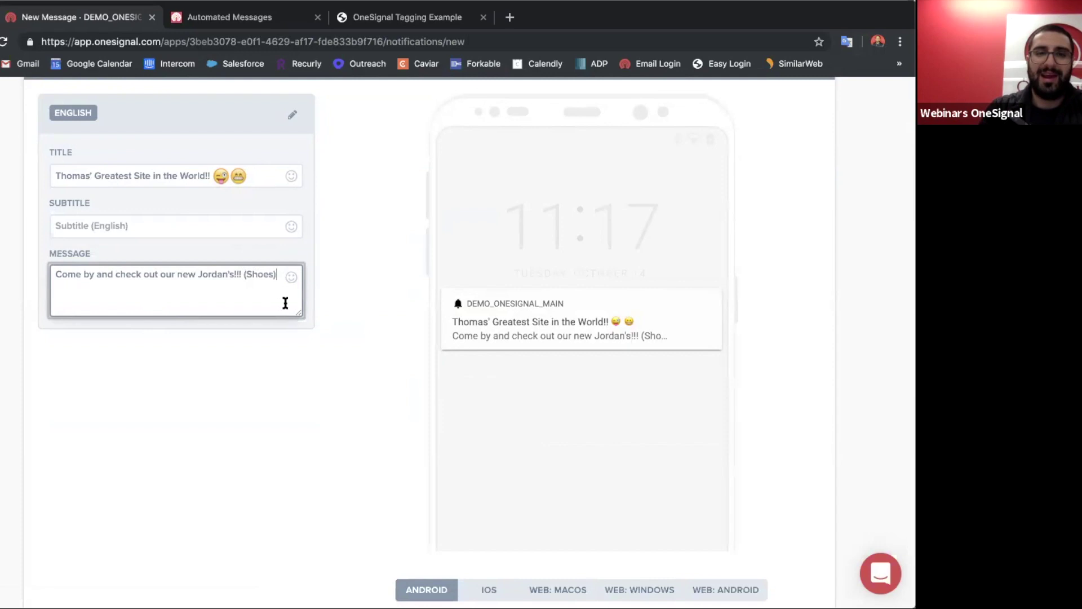
Append jack-o'-lantern, monkey and ghost emoji to the end of the English message body
click(292, 278)
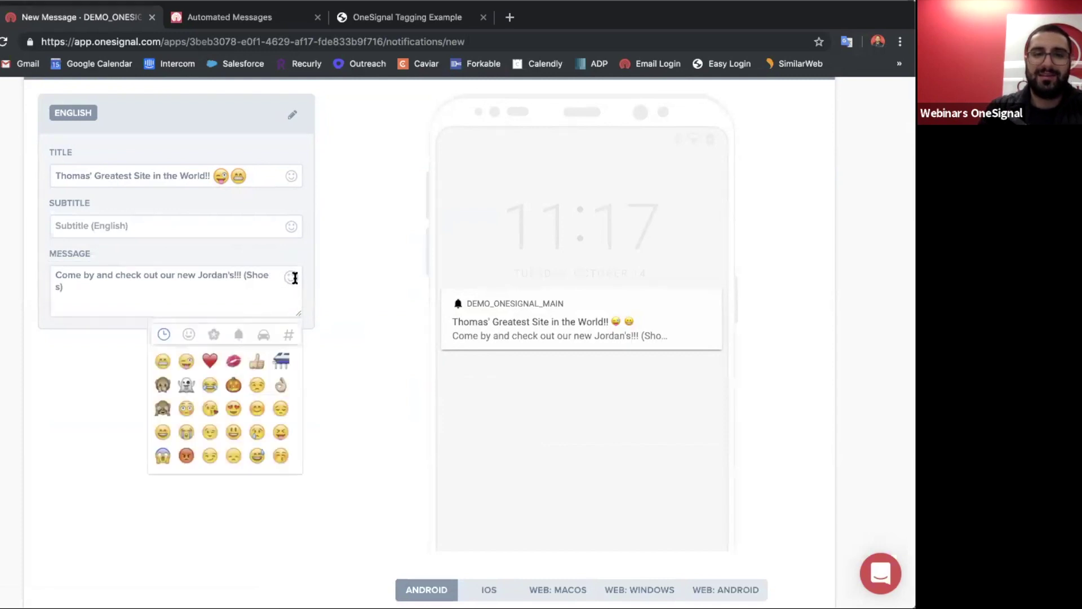
click(234, 385)
click(162, 385)
click(186, 385)
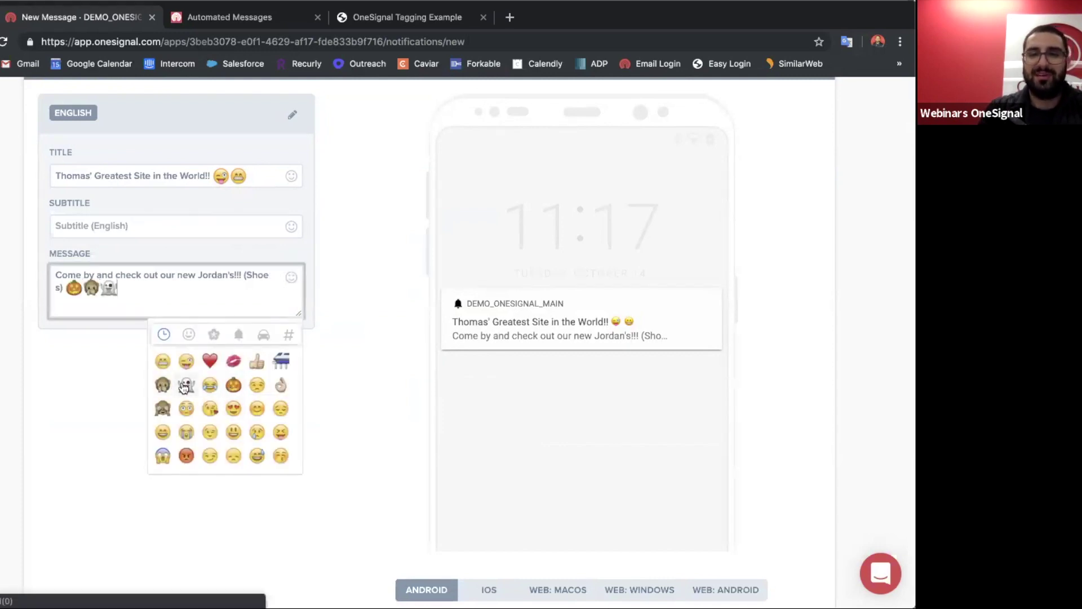
click(101, 406)
Preview the notification as it appears on iOS, macOS web, Windows web and Android web
scroll(235, 408, down, 3)
scroll(393, 253, up, 2)
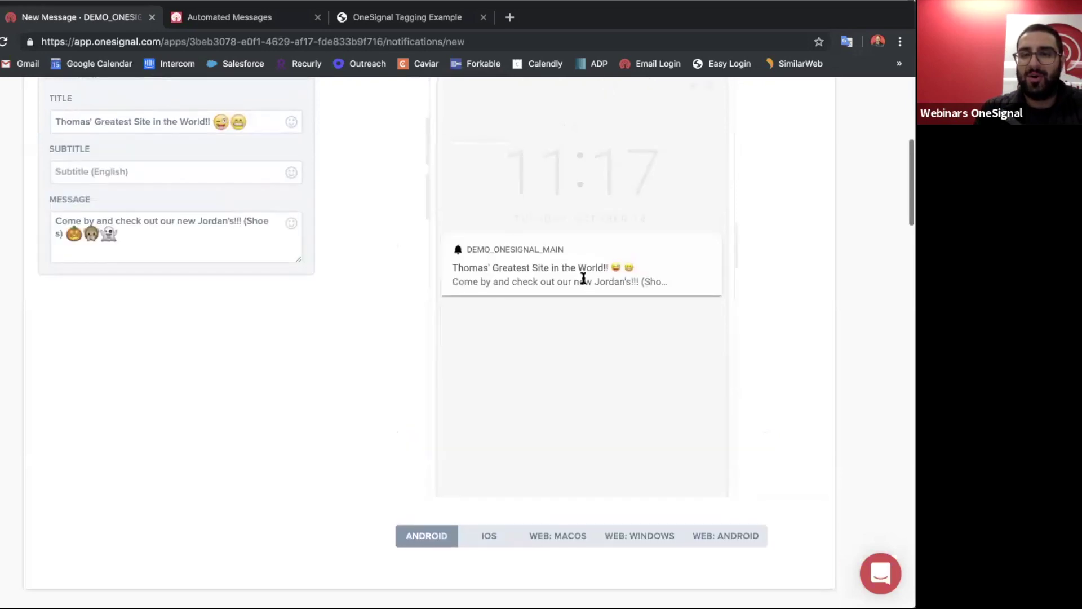
click(488, 535)
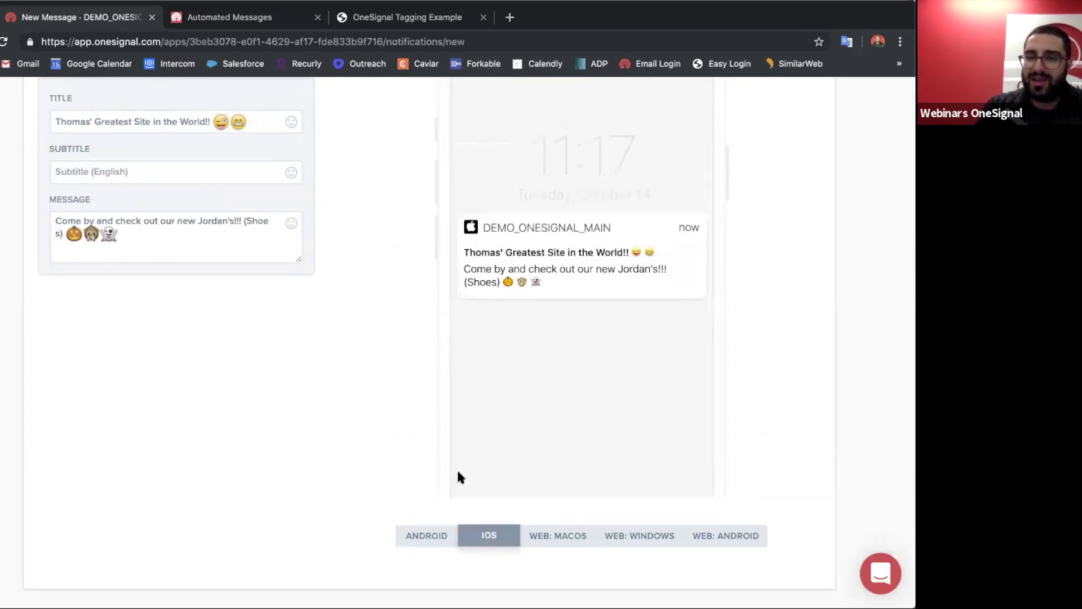
click(537, 536)
scroll(540, 537, up, 2)
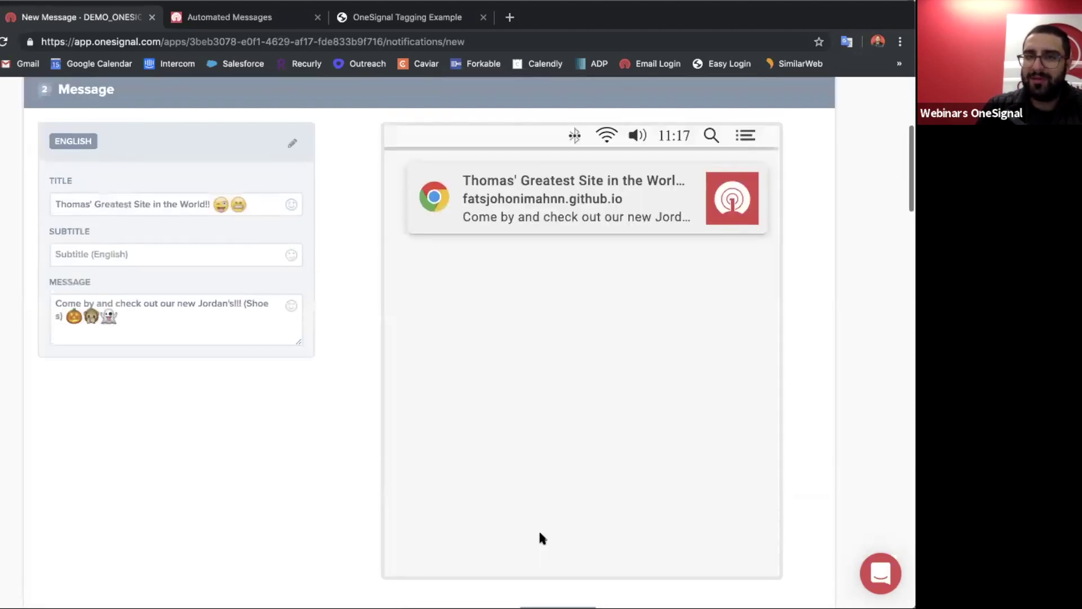
scroll(539, 537, down, 2)
click(642, 563)
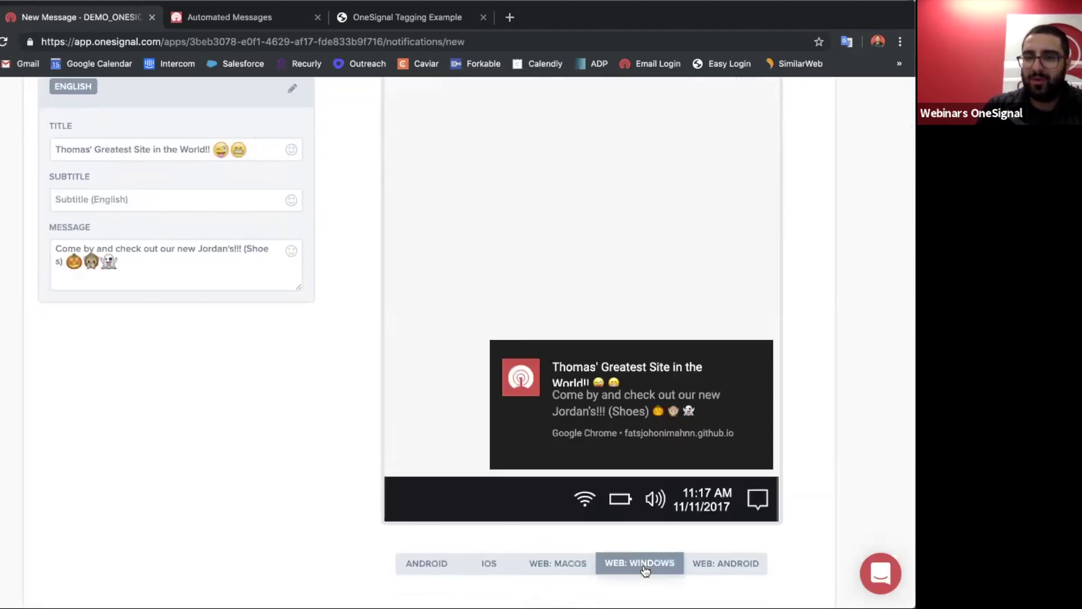
click(743, 562)
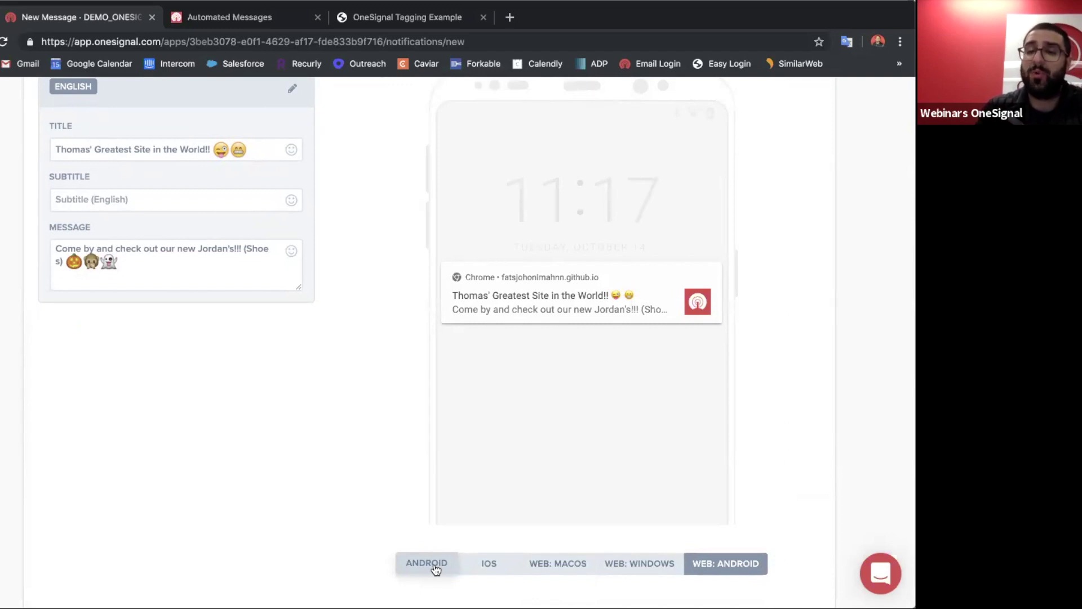
Compare the notification's three web previews once more, and run through all five platform previews from the Android app to Android web
click(569, 571)
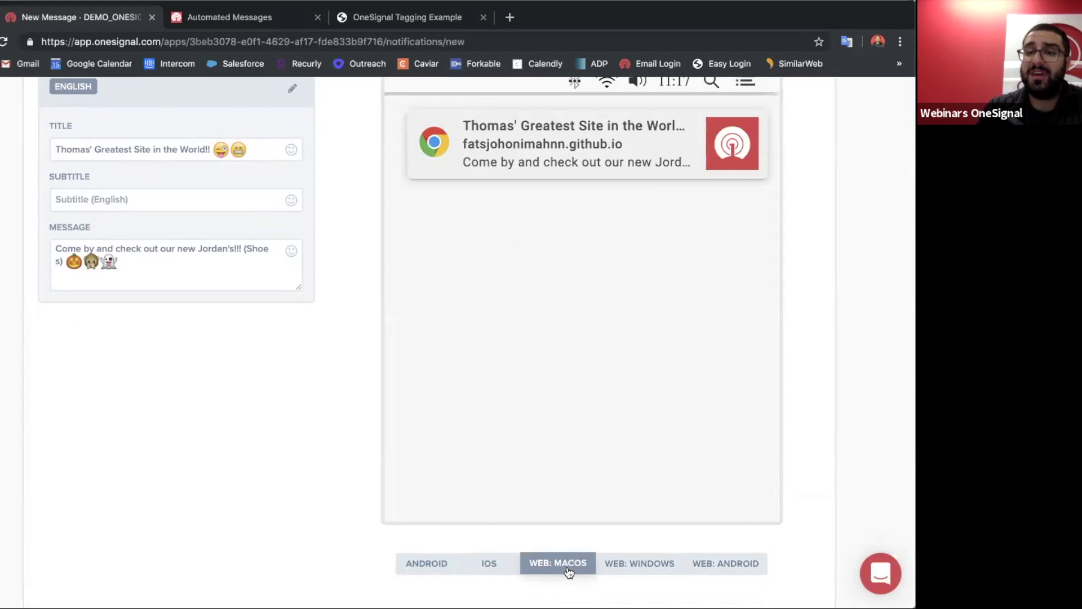
click(634, 570)
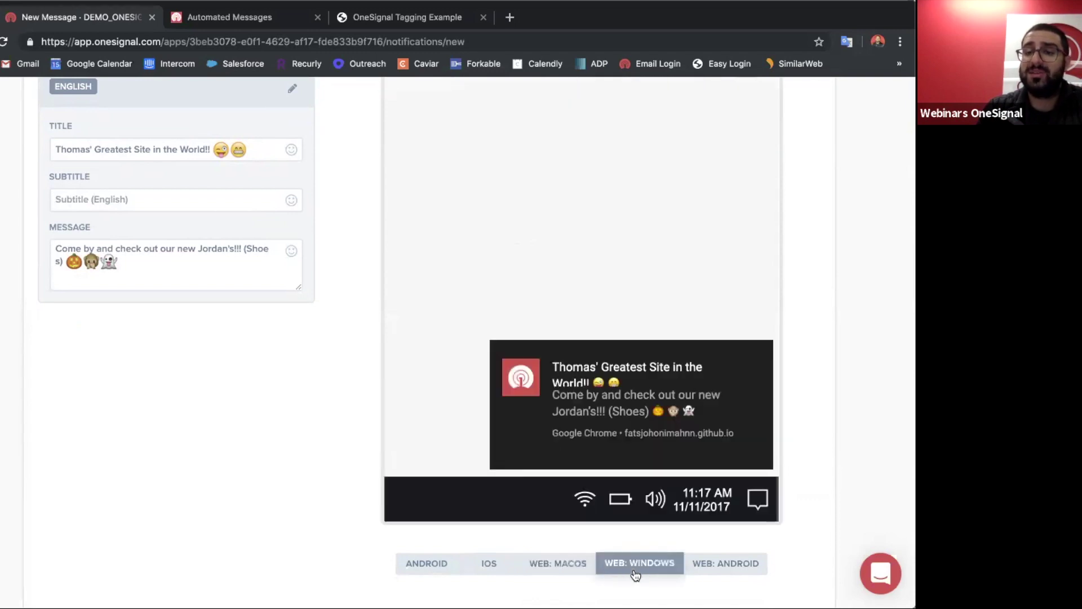
click(752, 564)
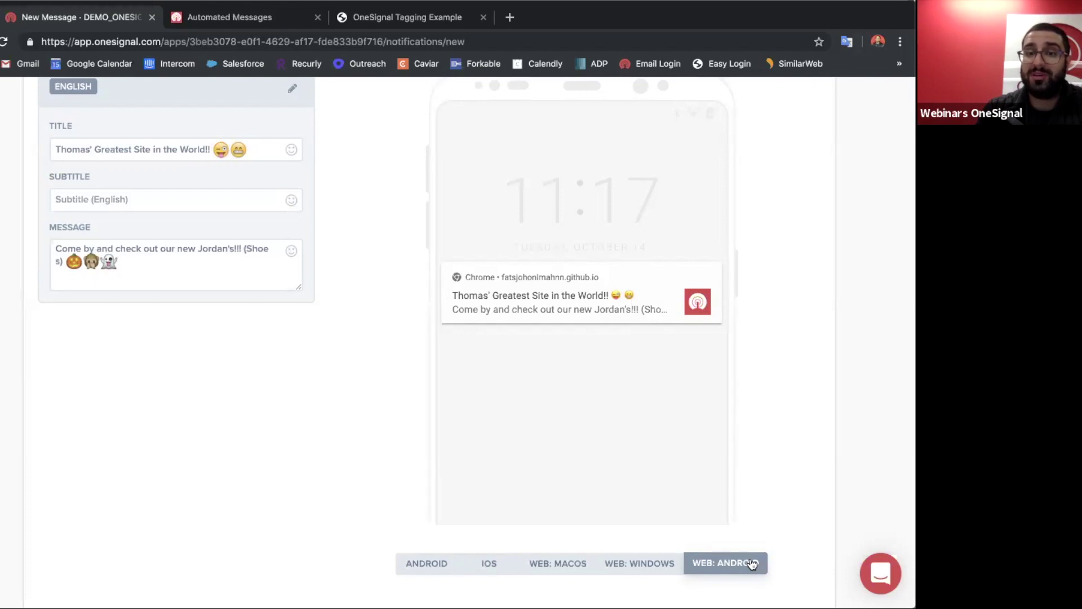
click(448, 570)
click(496, 572)
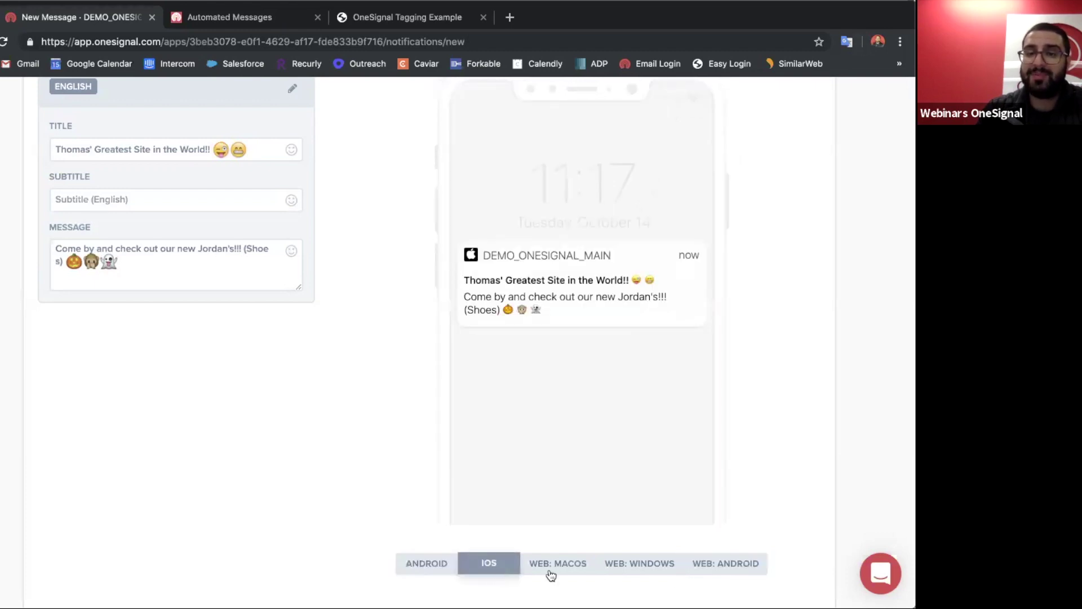
click(559, 570)
click(638, 573)
click(717, 572)
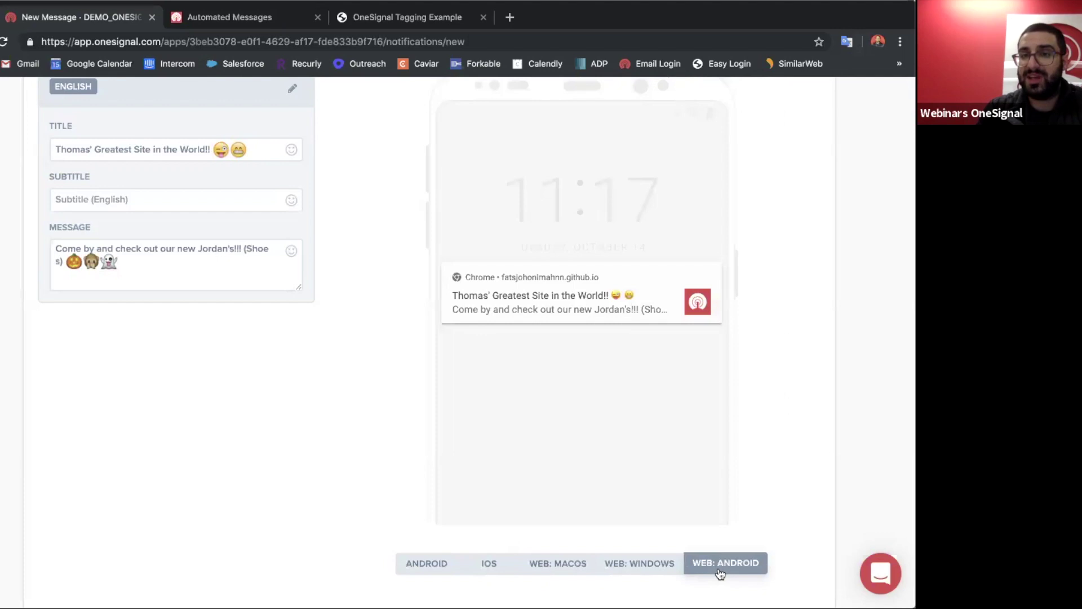
Examine the Apple iOS and Google Android delivery options, including the Action Buttons API reference linked from the iOS Category option
scroll(720, 573, down, 3)
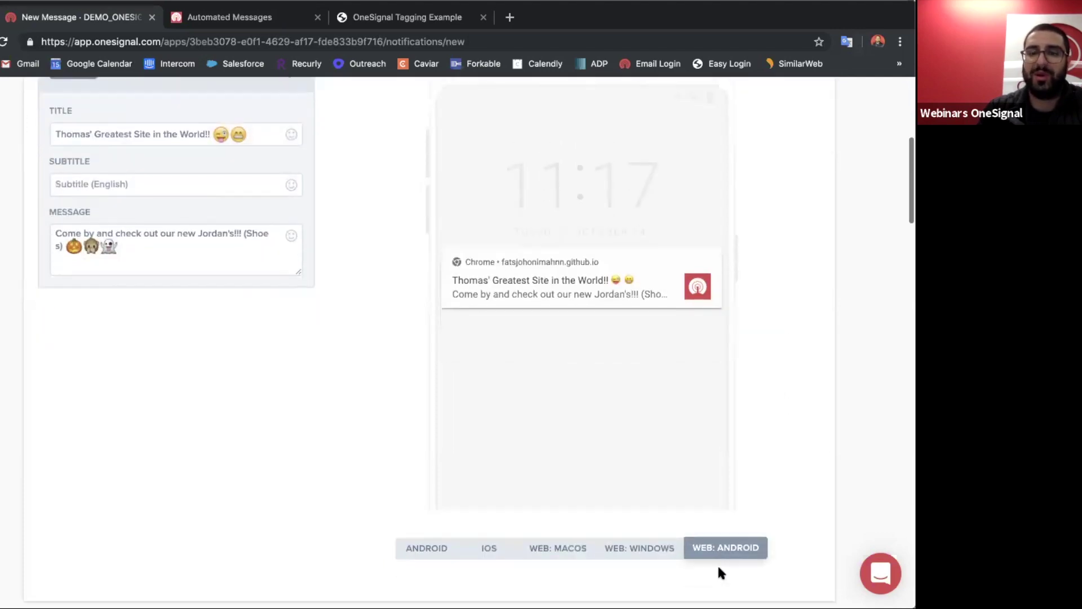
scroll(719, 568, down, 6)
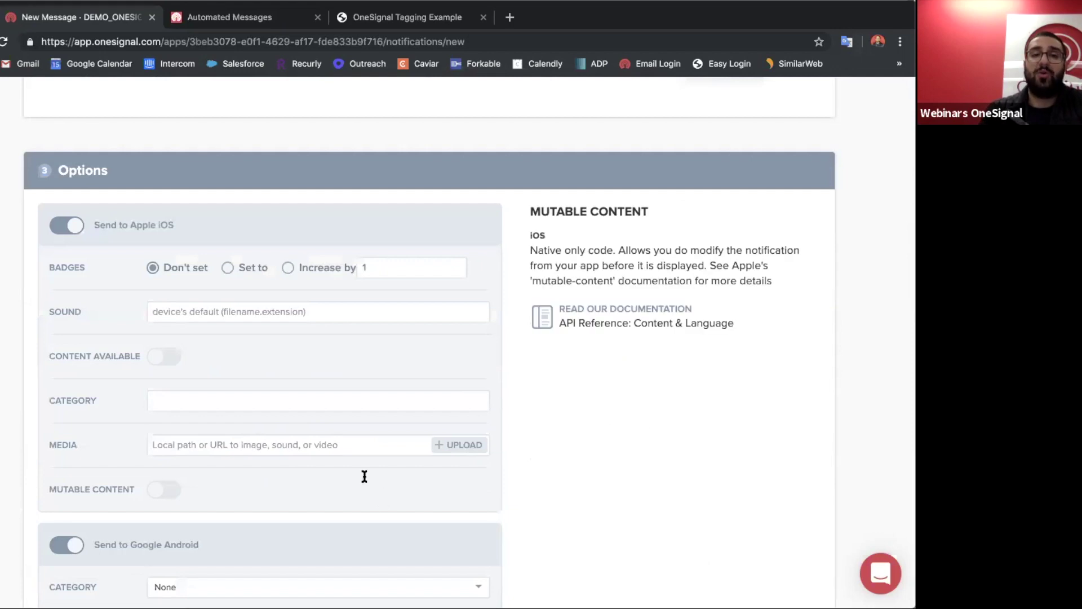
mouse_move(354, 411)
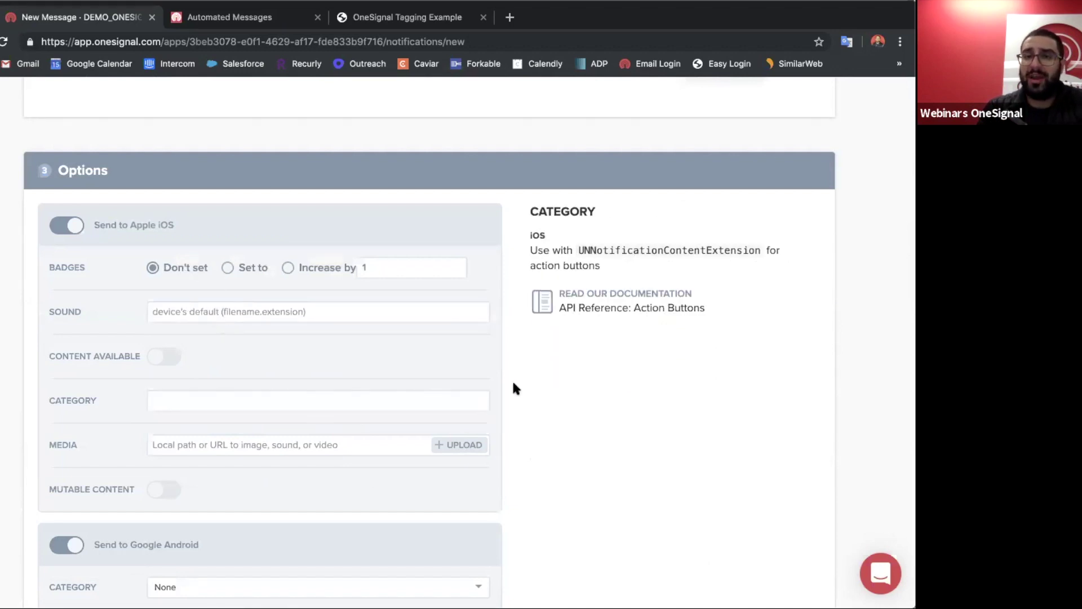
click(620, 309)
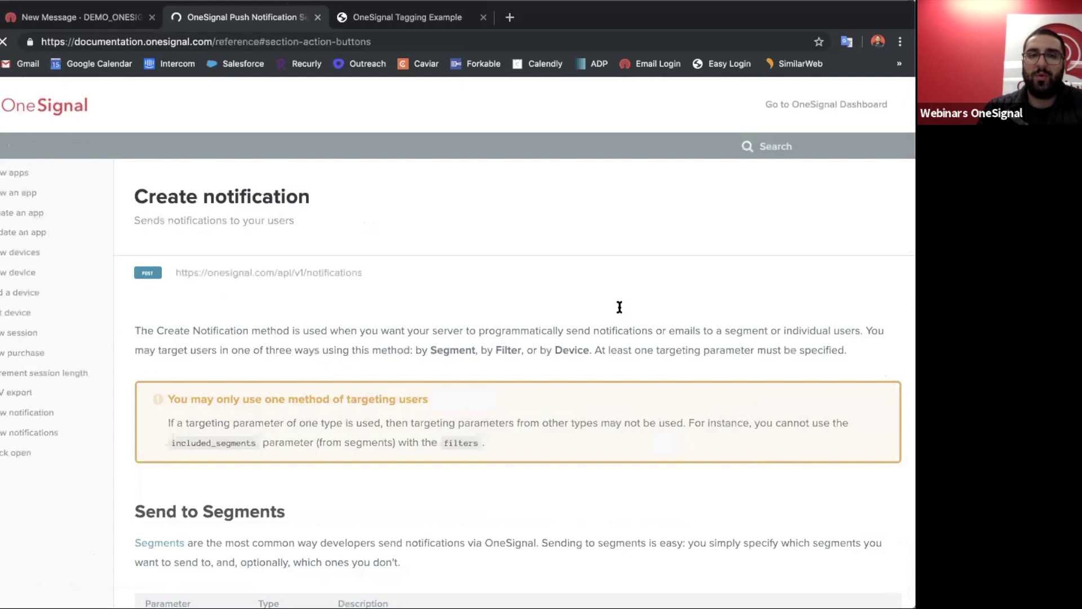
click(113, 17)
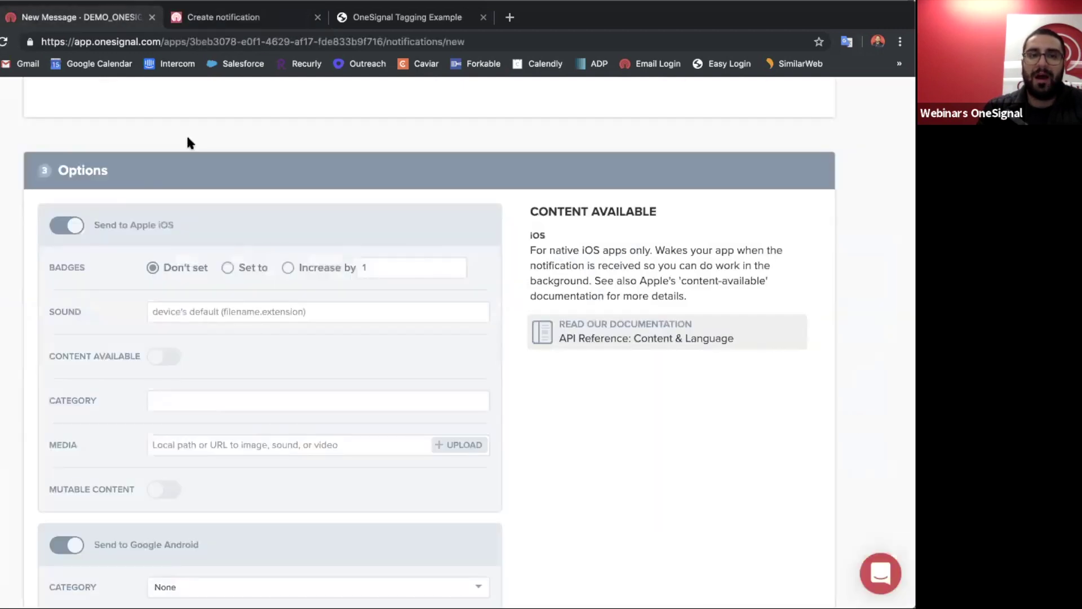
scroll(189, 138, down, 1)
scroll(189, 141, down, 4)
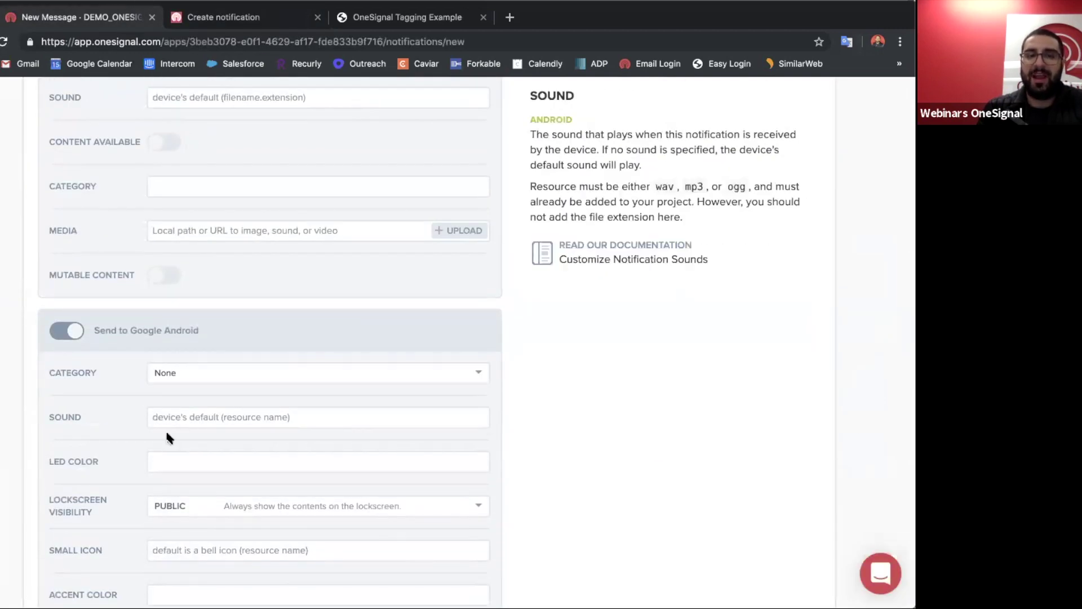
scroll(166, 437, down, 1)
scroll(163, 431, down, 3)
Search web images for "jordans" and attach the red, white and black Jordan 1 Retro picture as the iOS media
scroll(164, 434, up, 6)
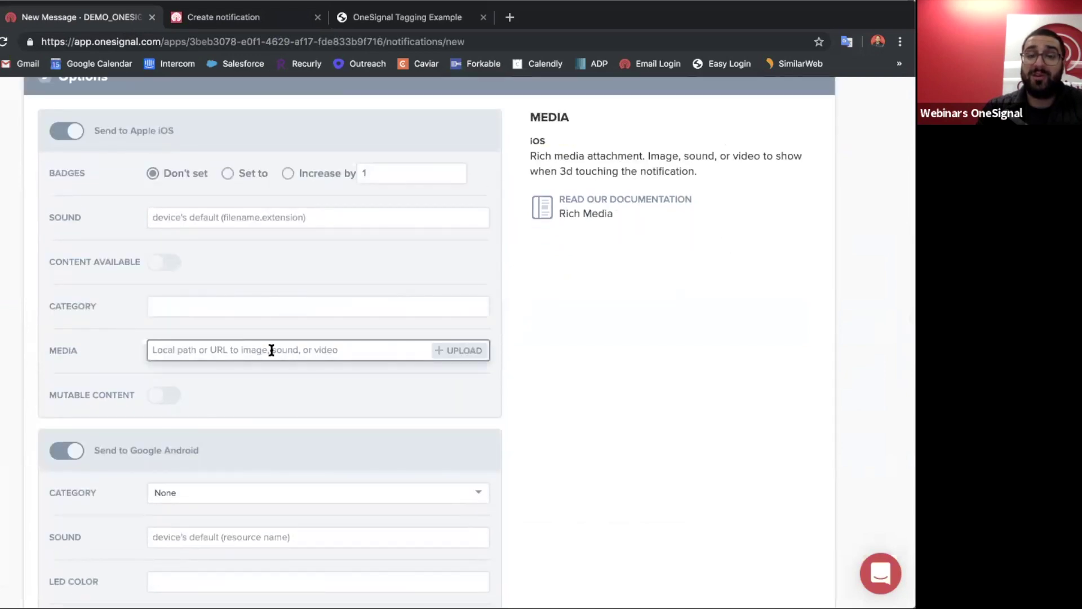
click(440, 350)
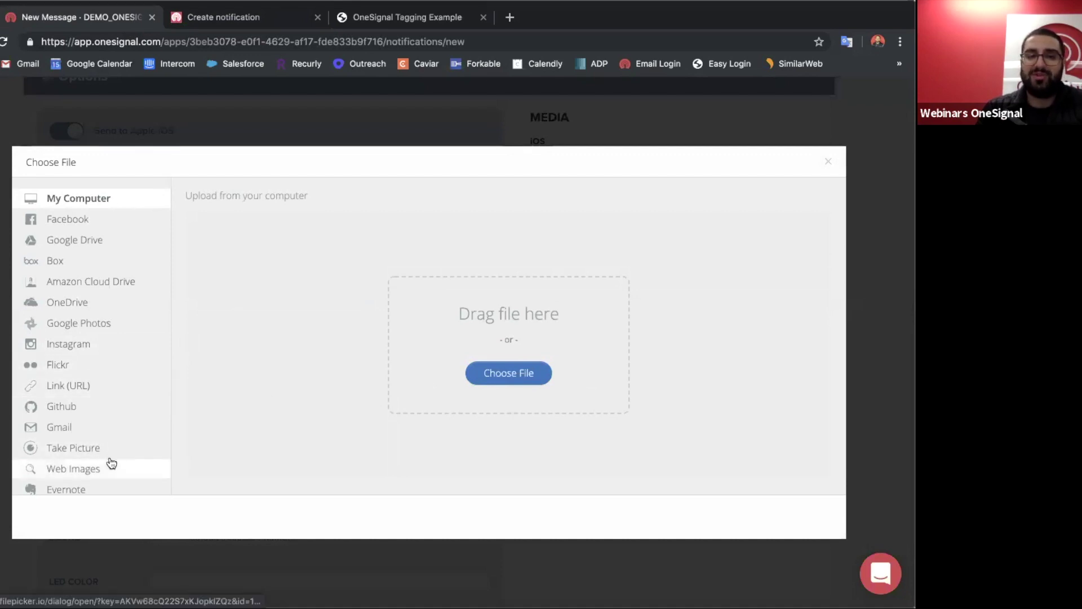
click(111, 466)
click(544, 354)
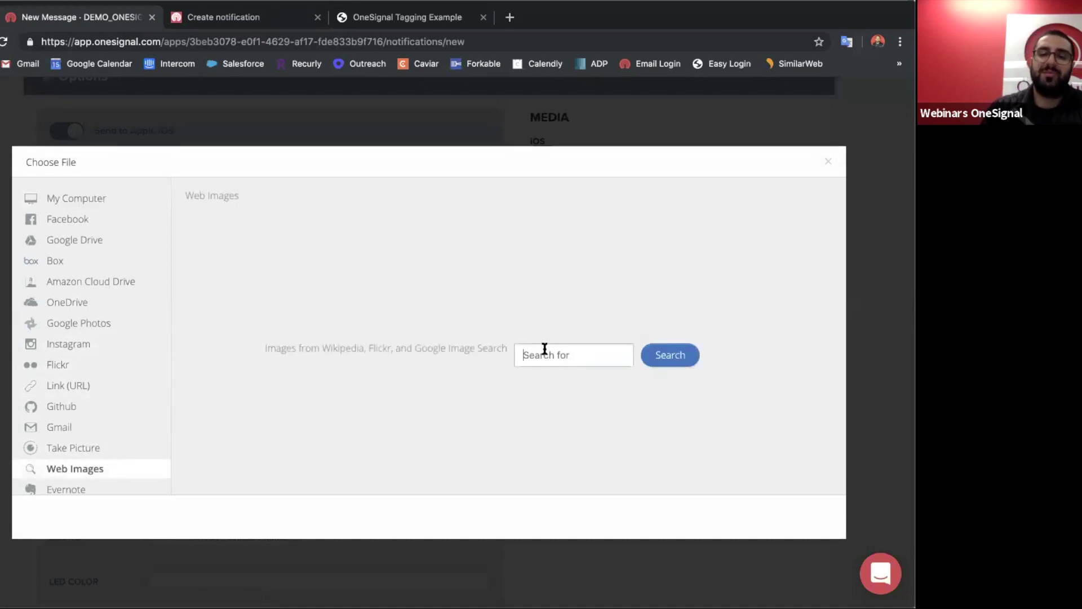
text(jordans)
key(Return)
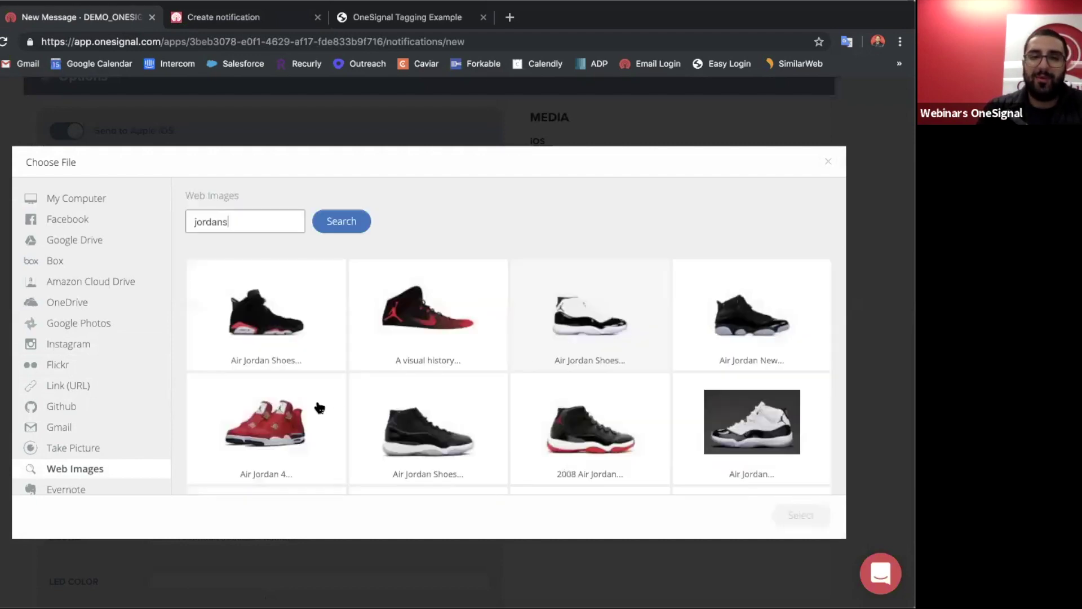
scroll(473, 452, down, 5)
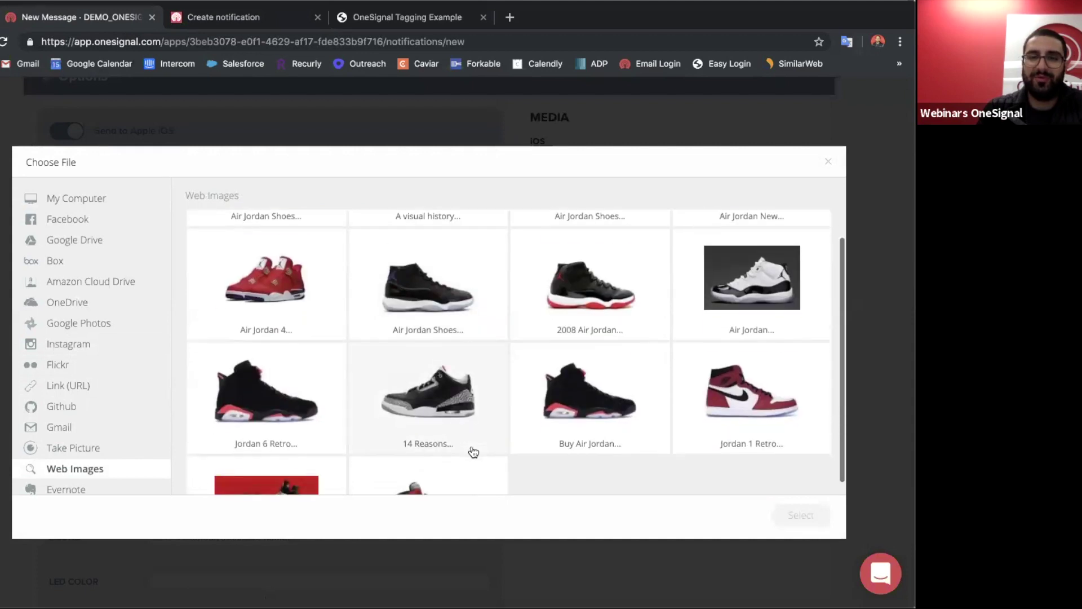
click(385, 435)
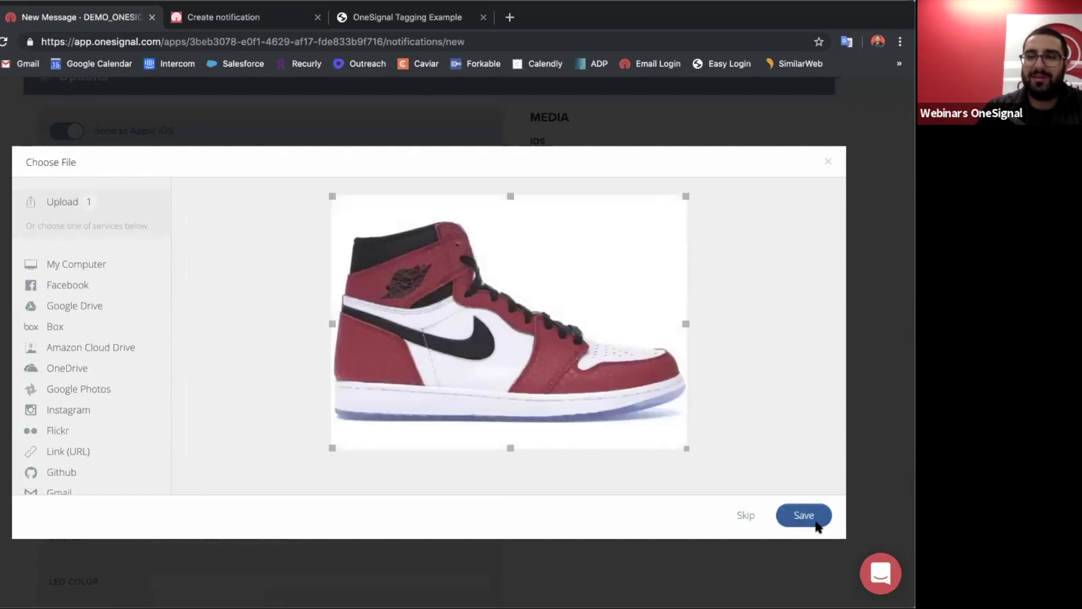
click(811, 518)
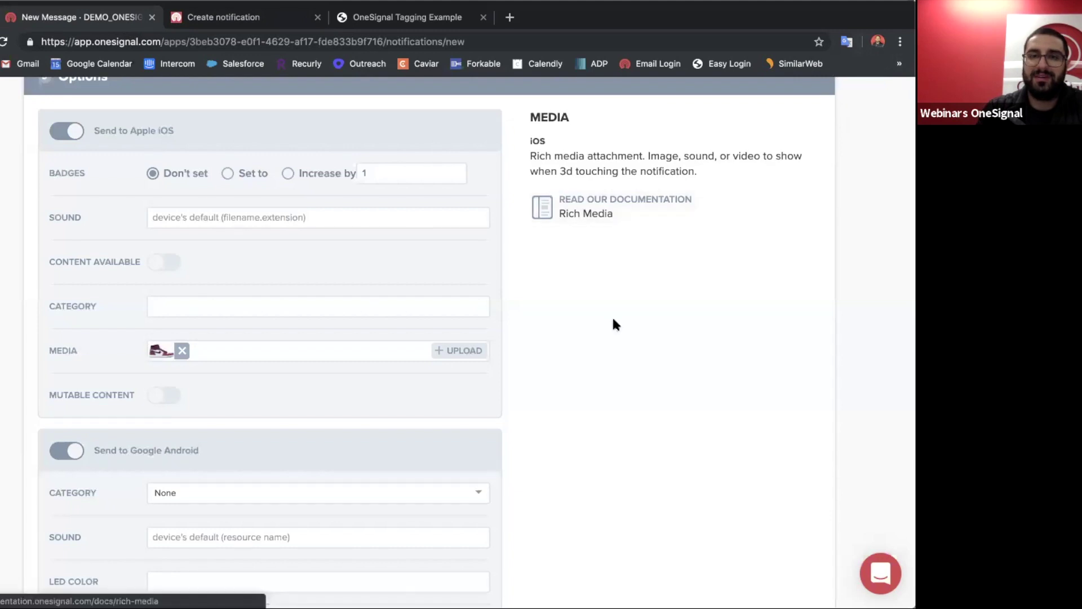
Check the iOS preview of the notification with the attached shoe image
scroll(613, 316, up, 10)
scroll(612, 321, down, 5)
click(508, 414)
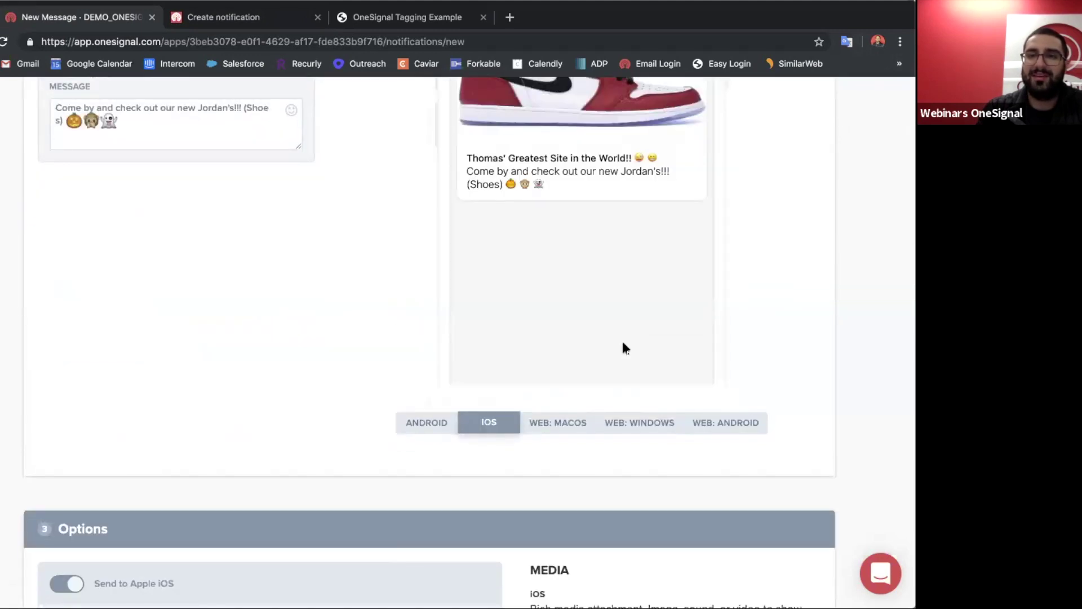
scroll(622, 339, up, 3)
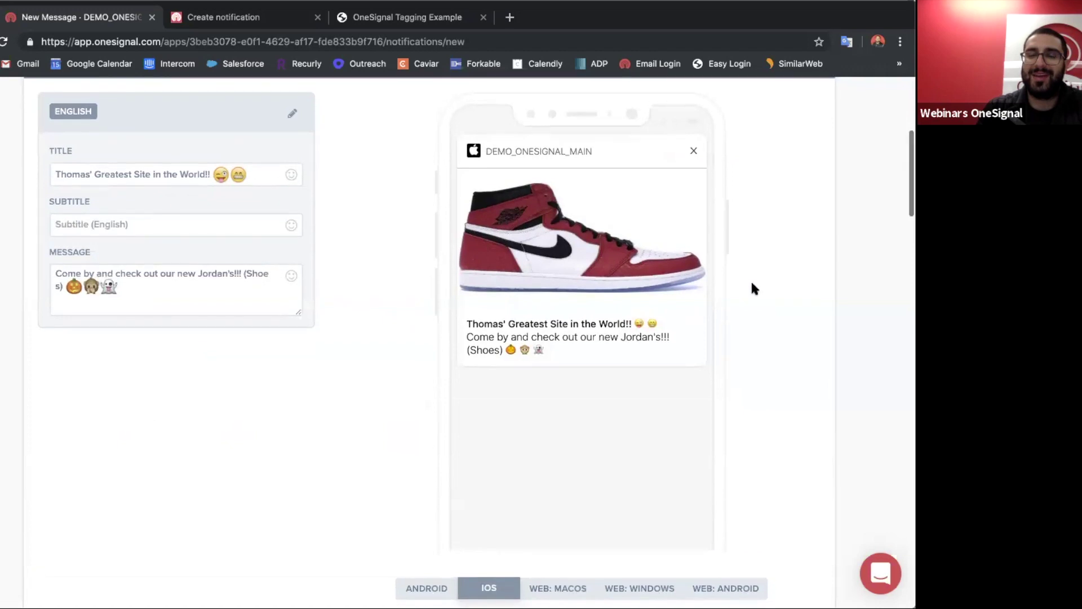
scroll(790, 285, up, 1)
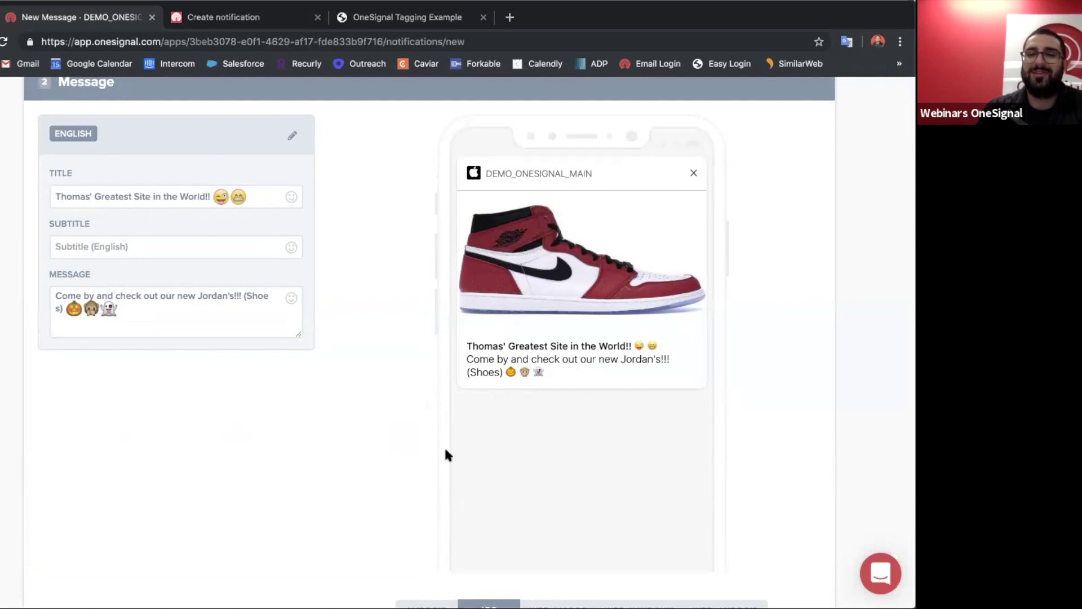
Add Portuguese as a message language and go through its title and message fields without entering text
scroll(445, 456, down, 1)
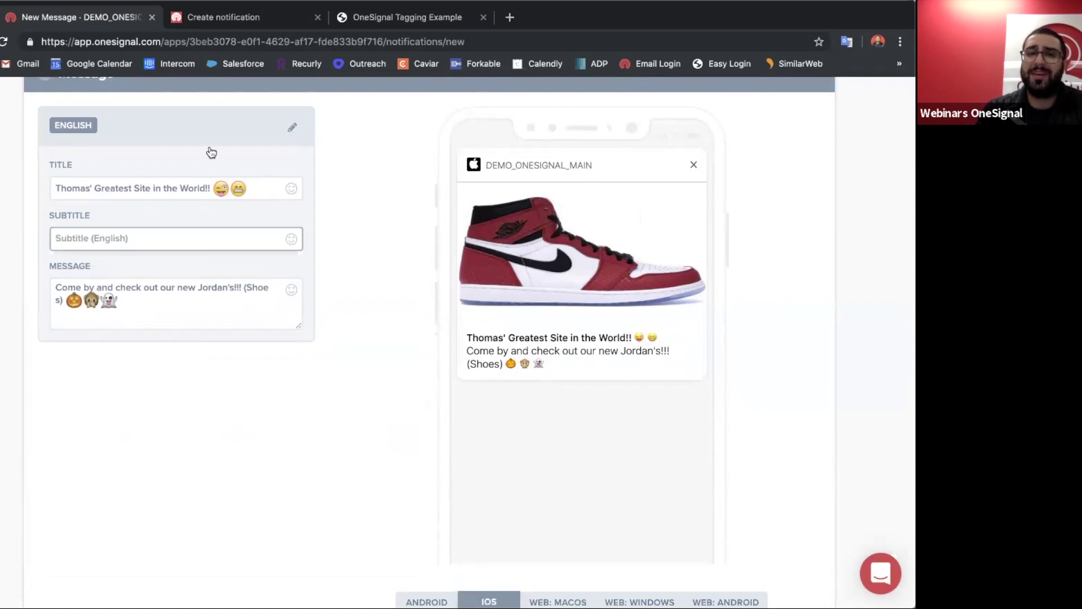
click(289, 130)
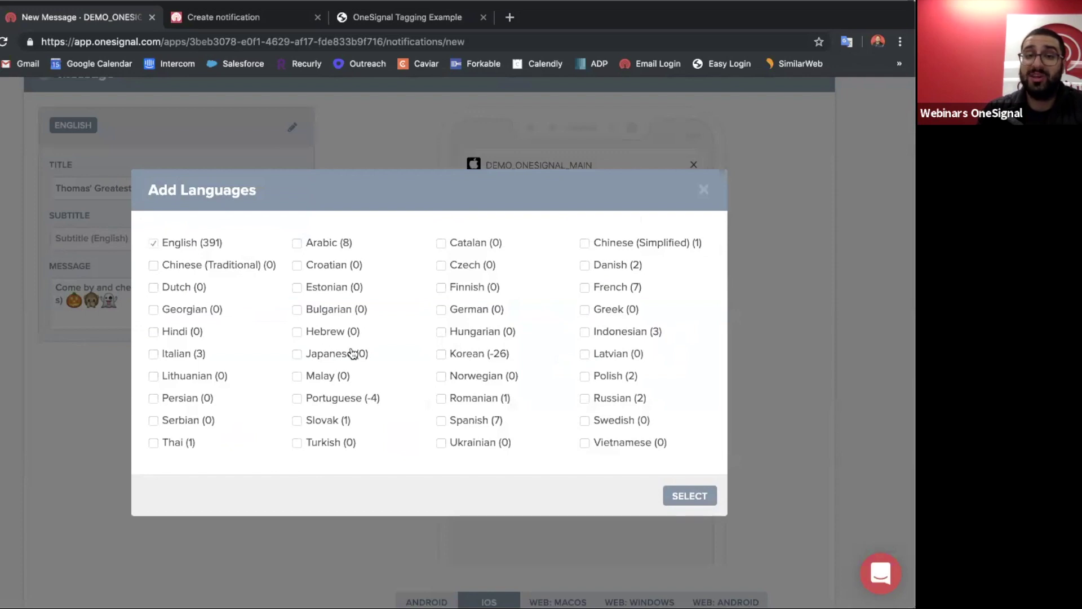
click(309, 400)
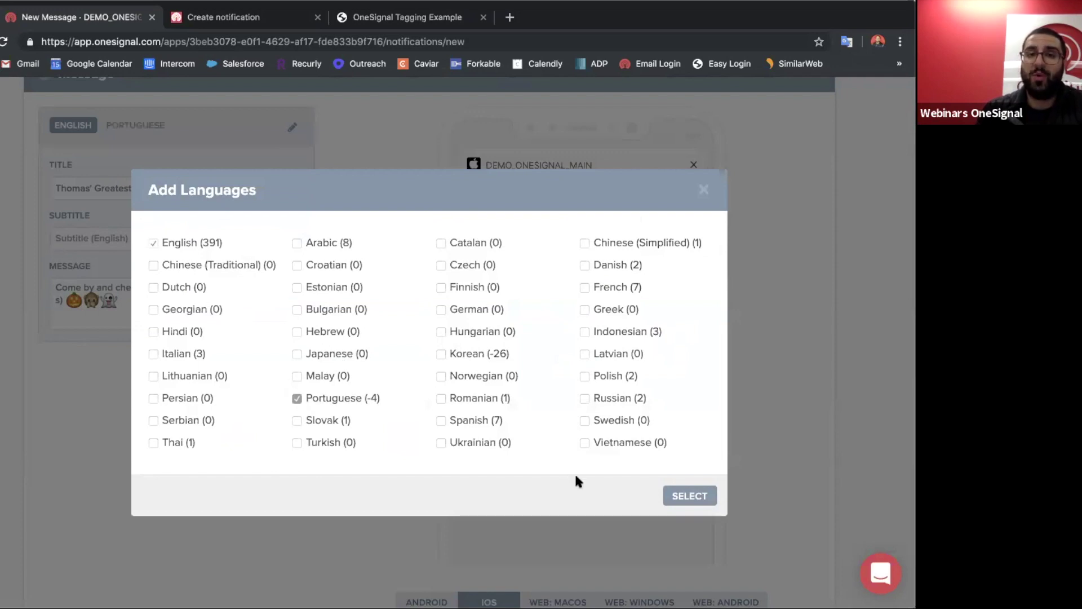
click(698, 499)
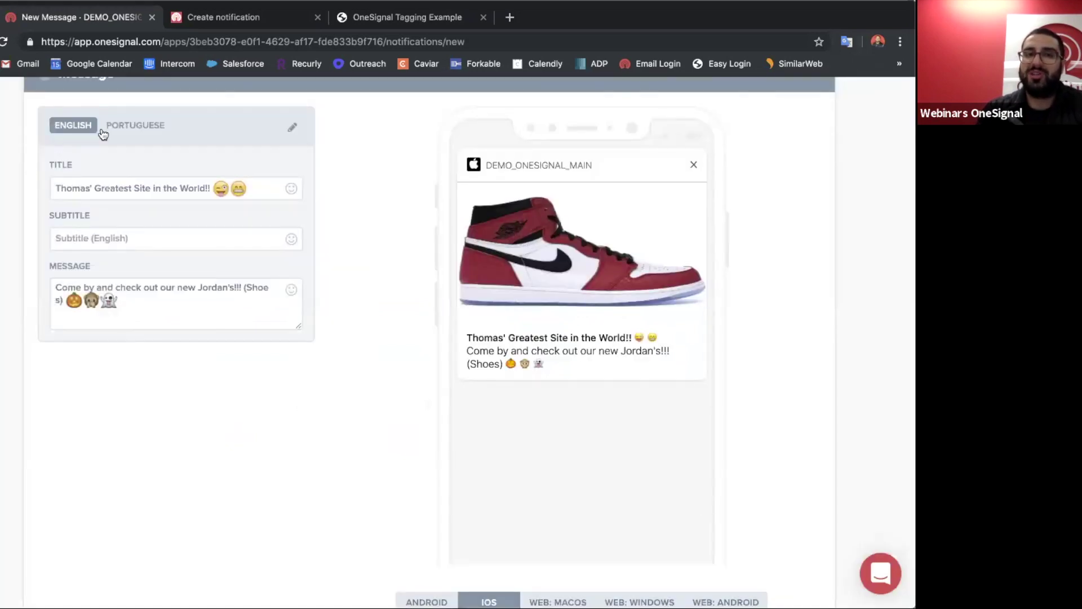
click(122, 131)
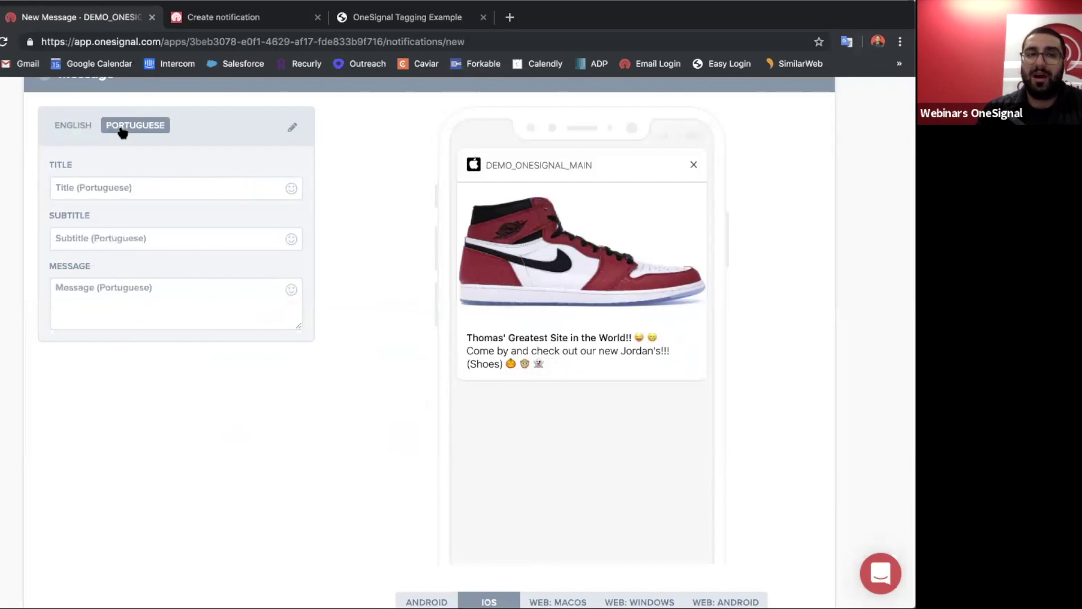
click(115, 174)
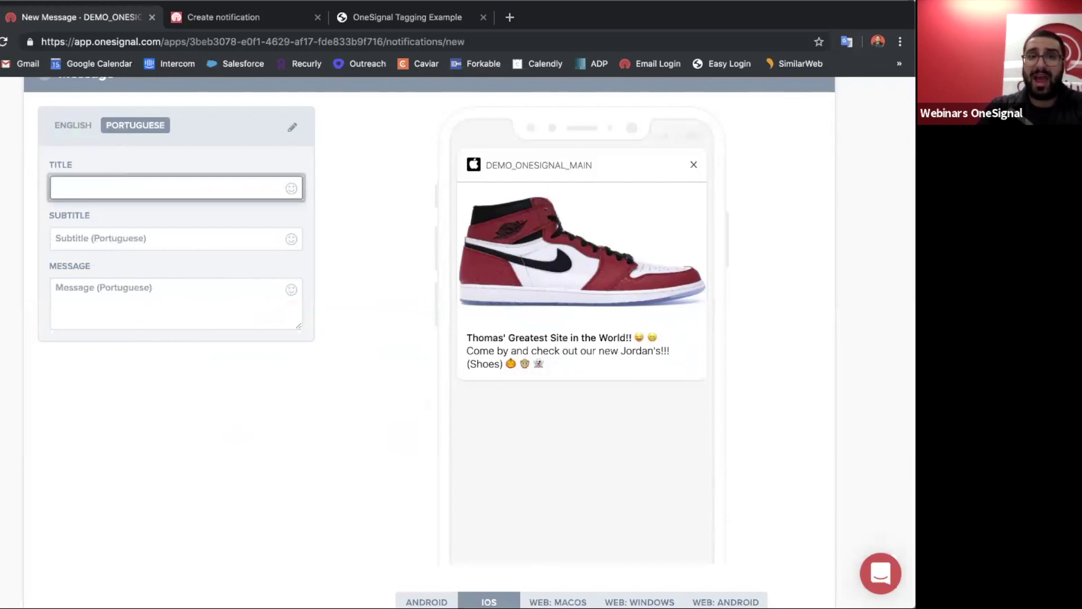
click(103, 280)
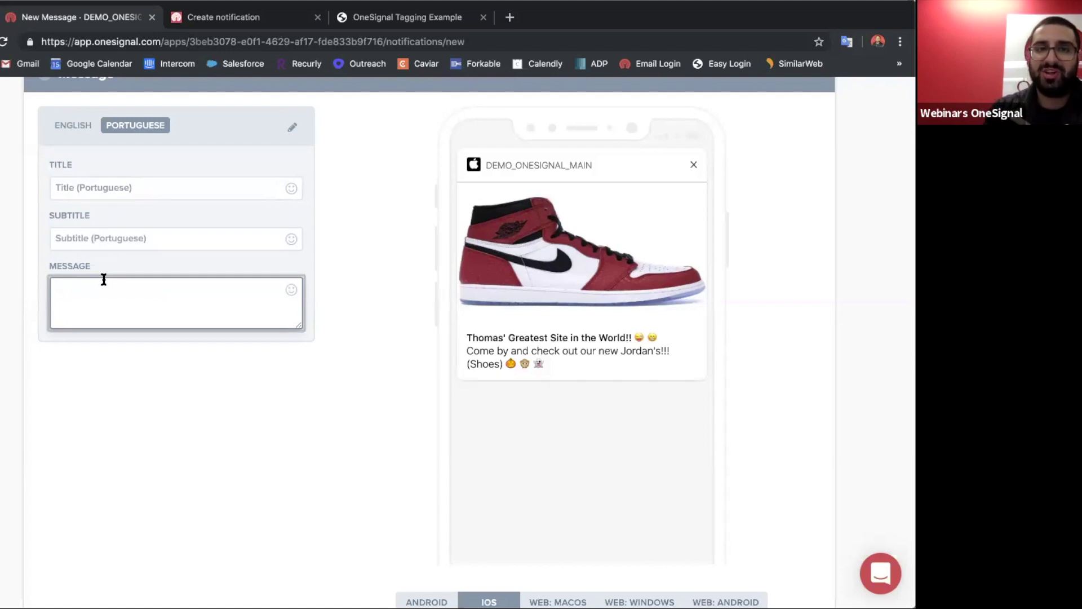
Remove Portuguese from the message languages so that only English is selected
click(293, 128)
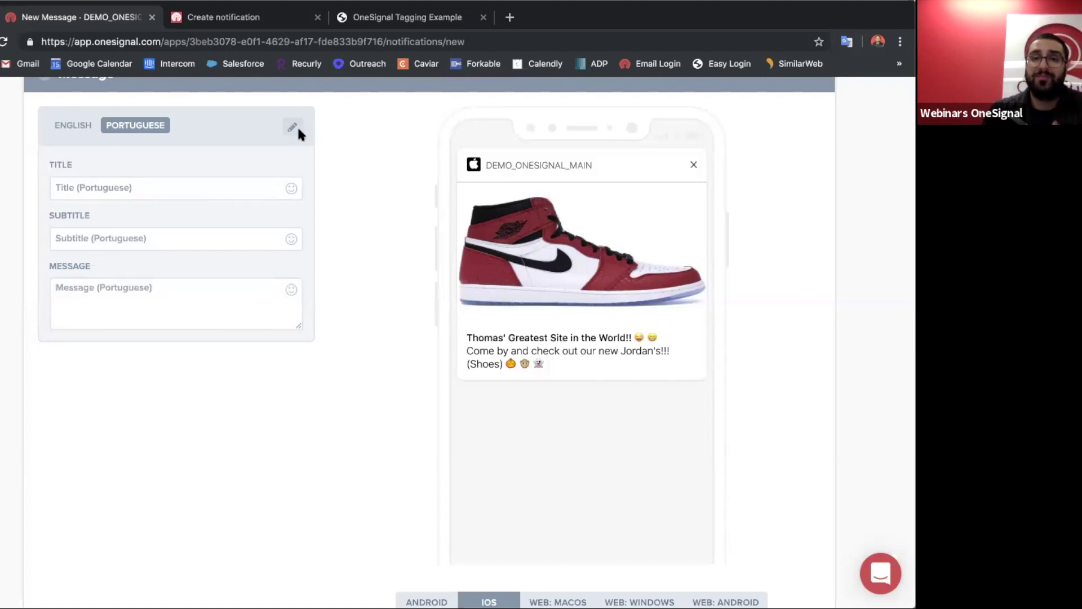
click(337, 401)
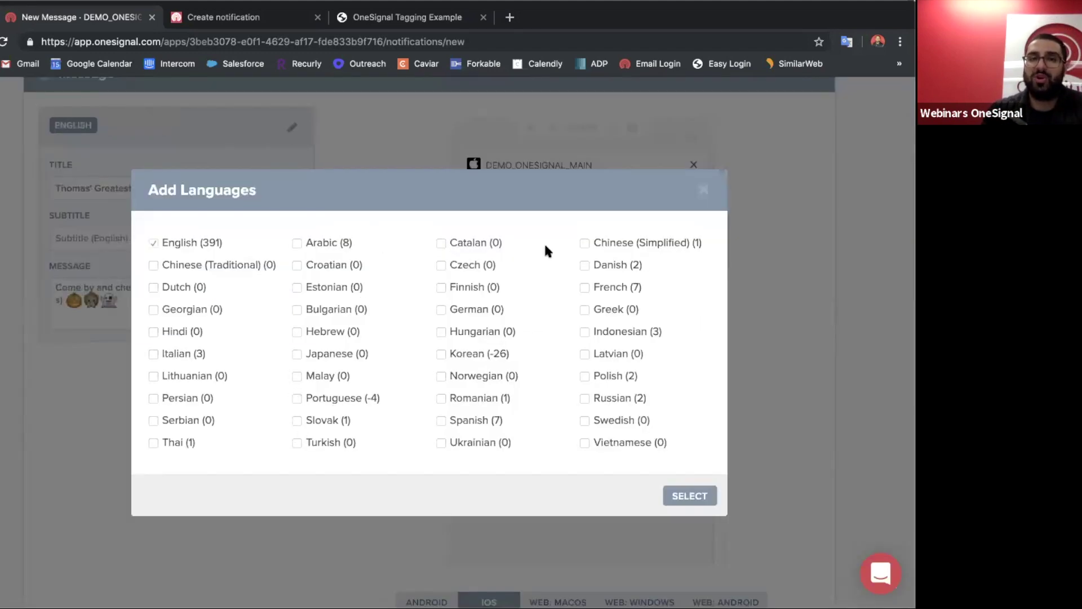
click(688, 507)
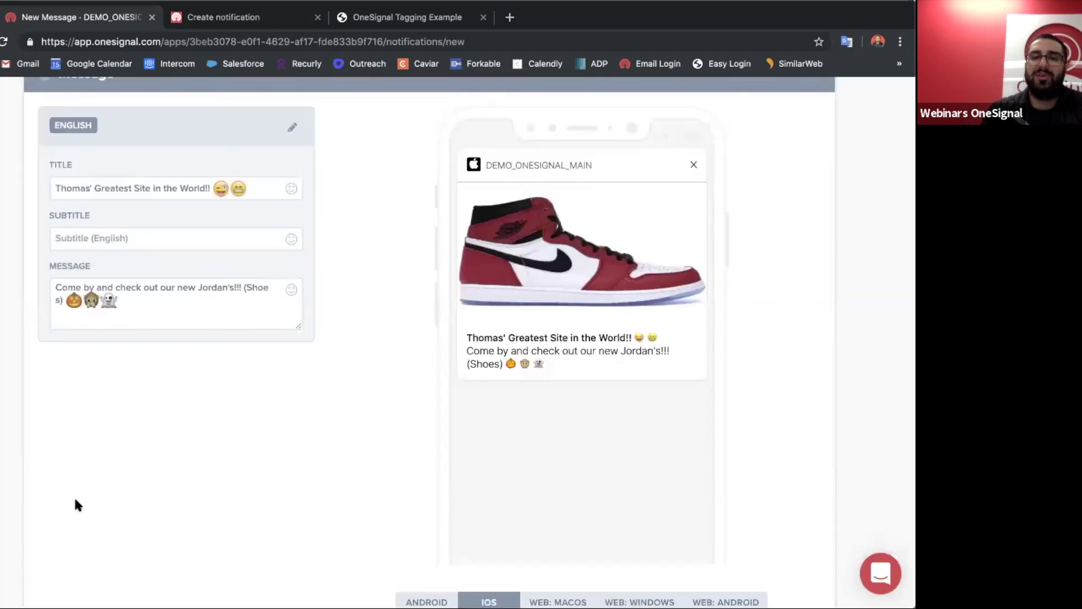
Examine the Google Android, Chrome, Safari, Edge and Mozilla Firefox delivery options down to the Additional Data and Launch URL fields
scroll(78, 505, down, 20)
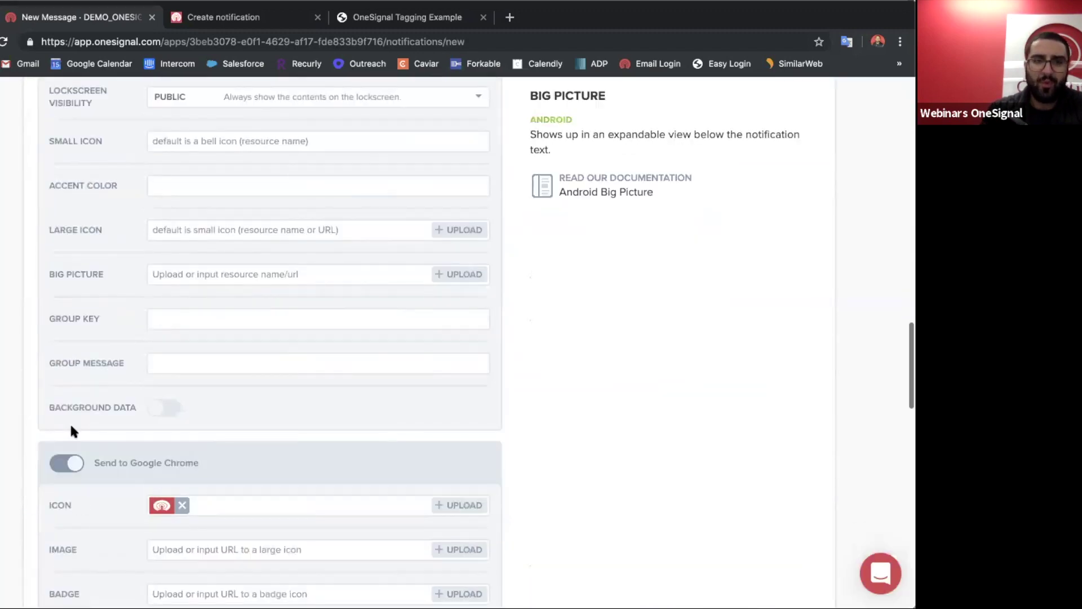
scroll(350, 188, down, 4)
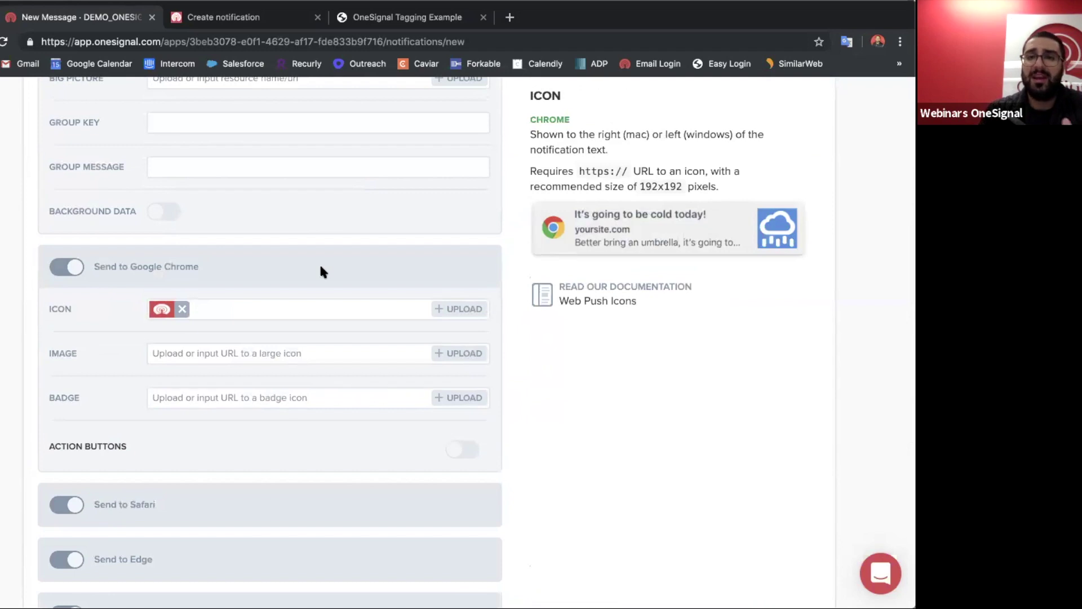
scroll(320, 267, up, 20)
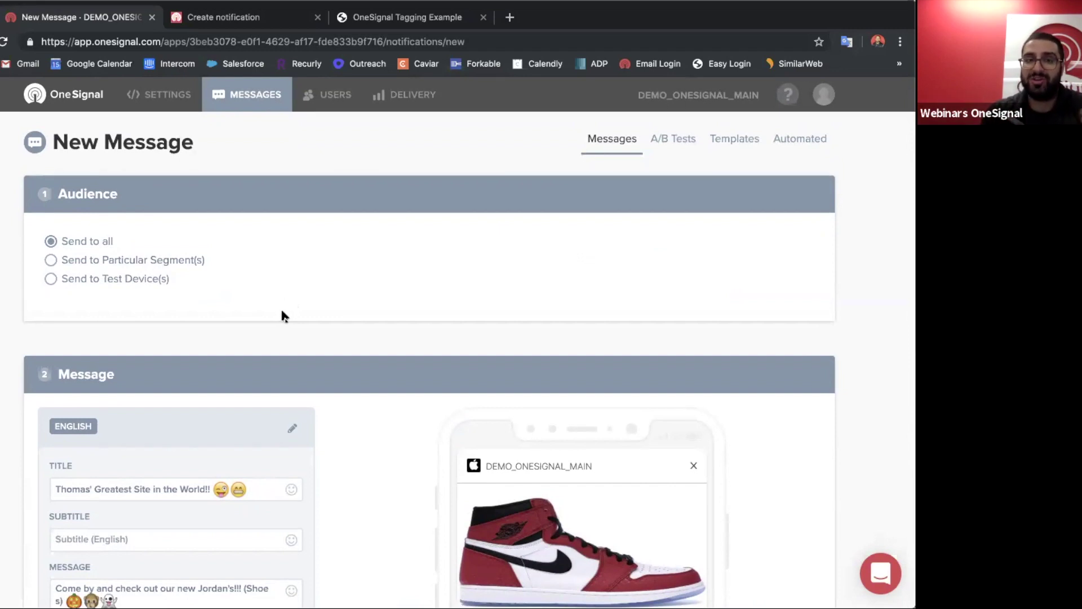
scroll(282, 316, down, 3)
scroll(282, 312, down, 15)
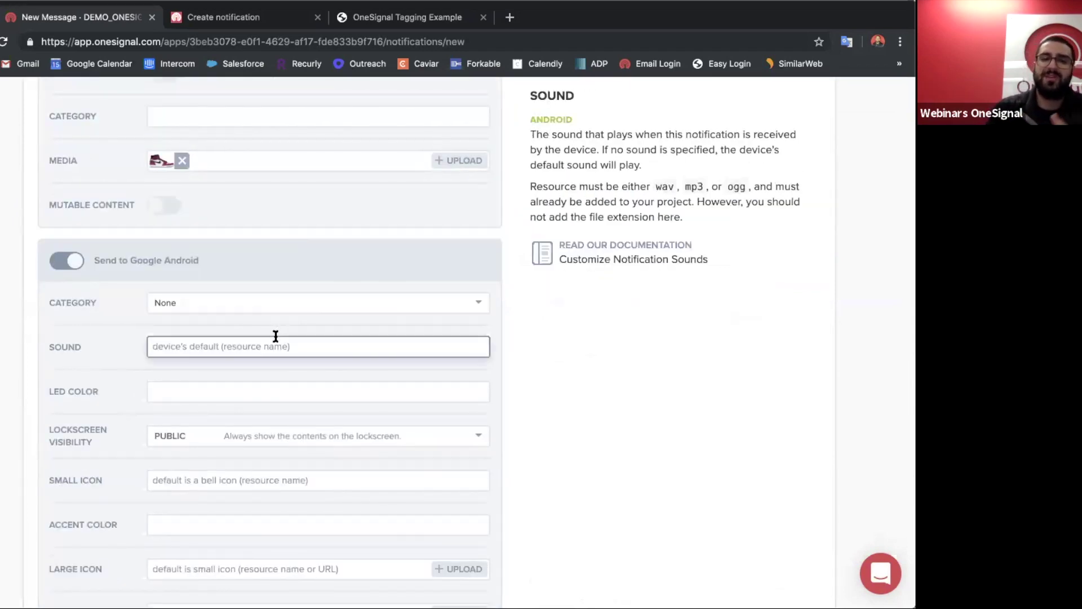
scroll(258, 392, down, 5)
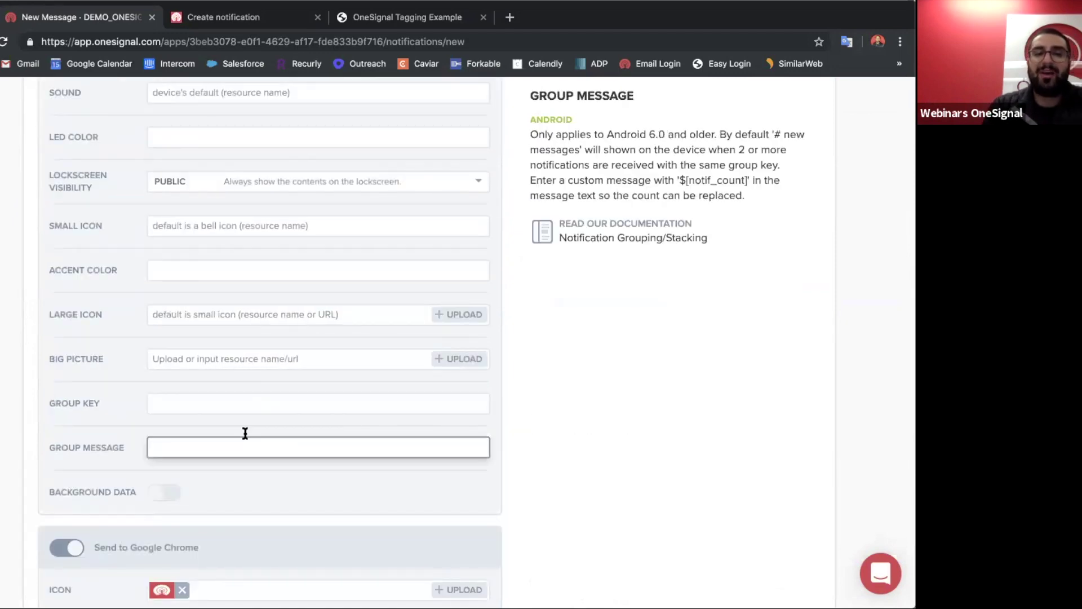
scroll(243, 434, down, 5)
scroll(241, 435, down, 8)
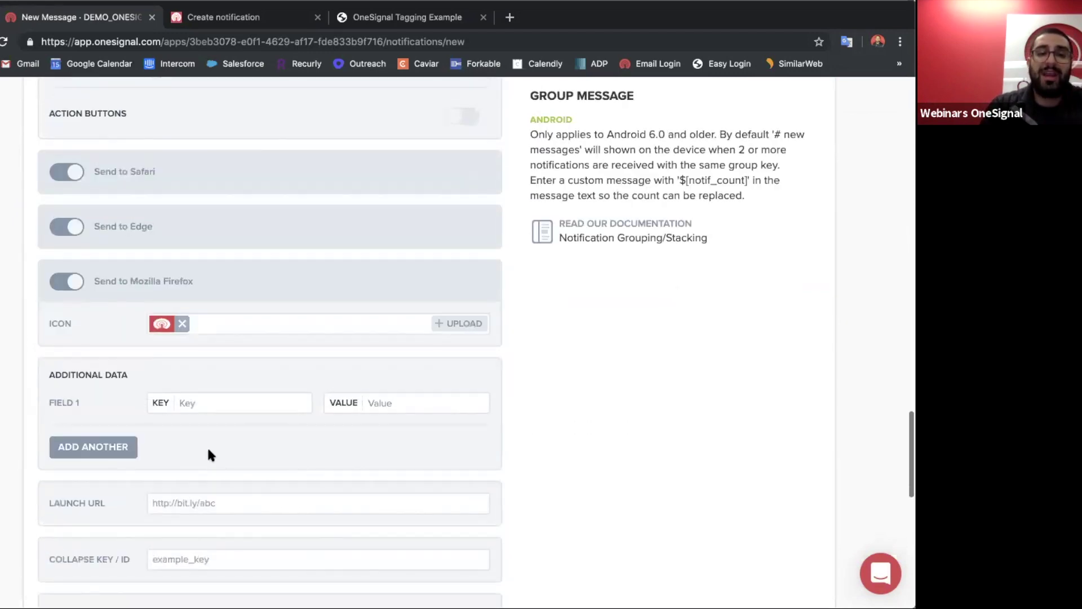
Set the notification's Launch URL to the address of the personal github.io demo page, and close that page and the OneSignal Tagging Example page
click(210, 451)
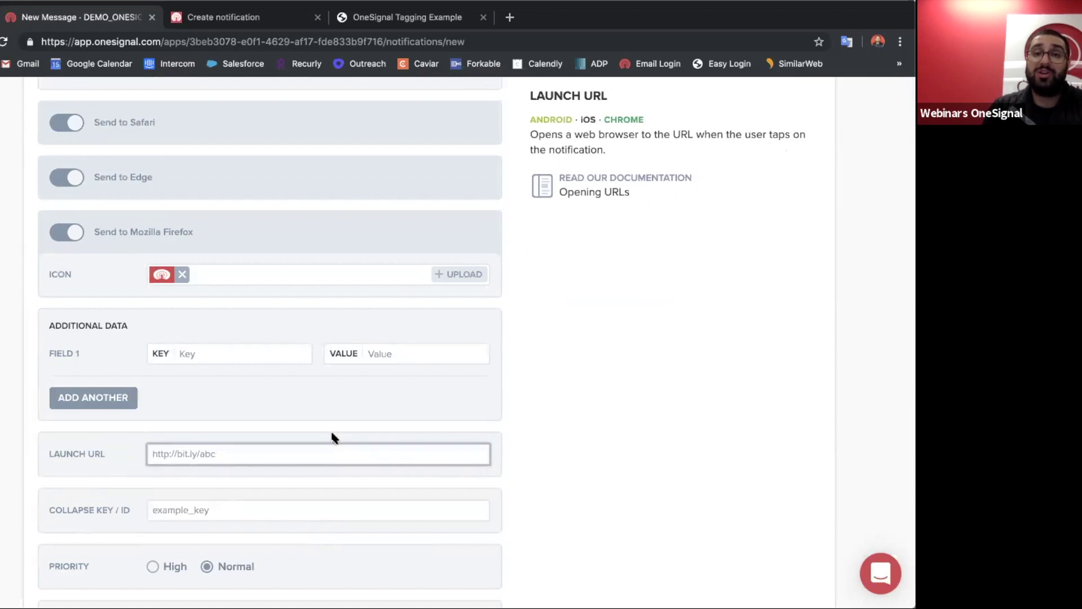
key(ctrl+t)
text(m)
key(BackSpace)
text(tmaroufi.github.io)
key(Return)
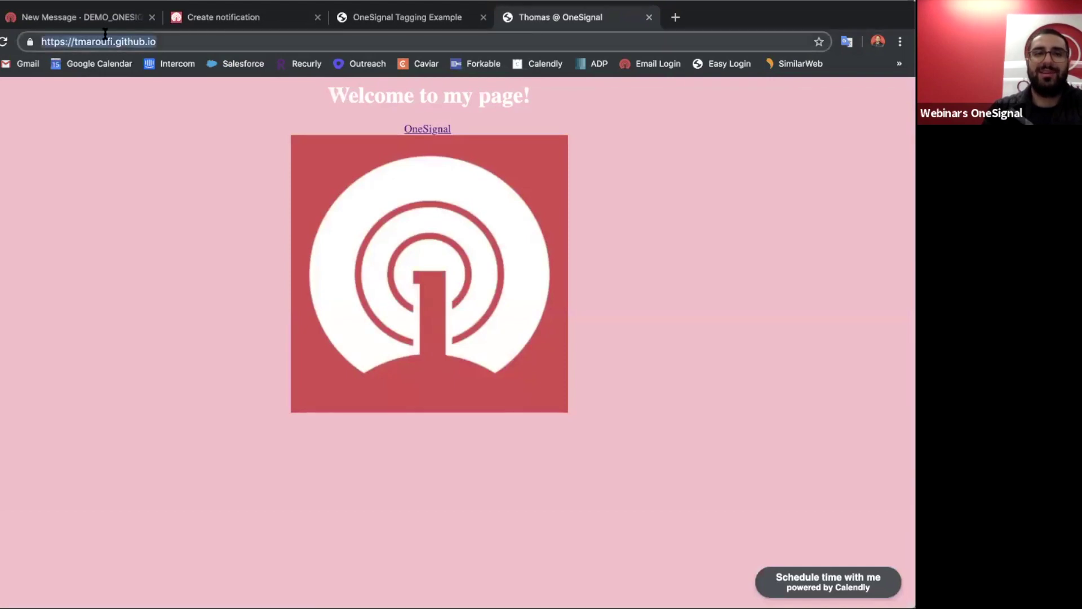
click(81, 17)
text(https://tmaroufi.github.io/)
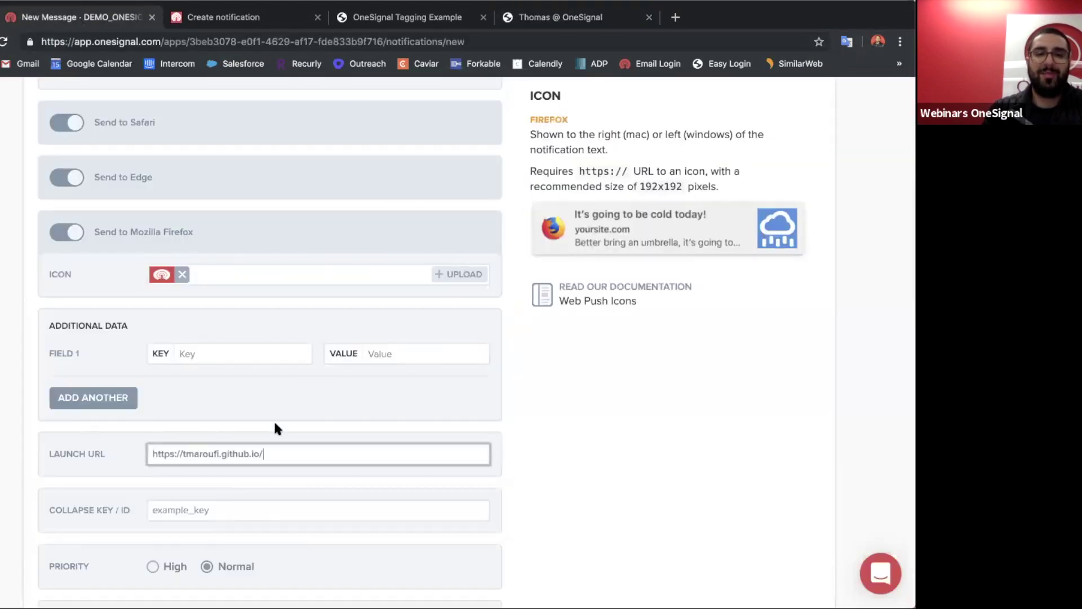
click(649, 17)
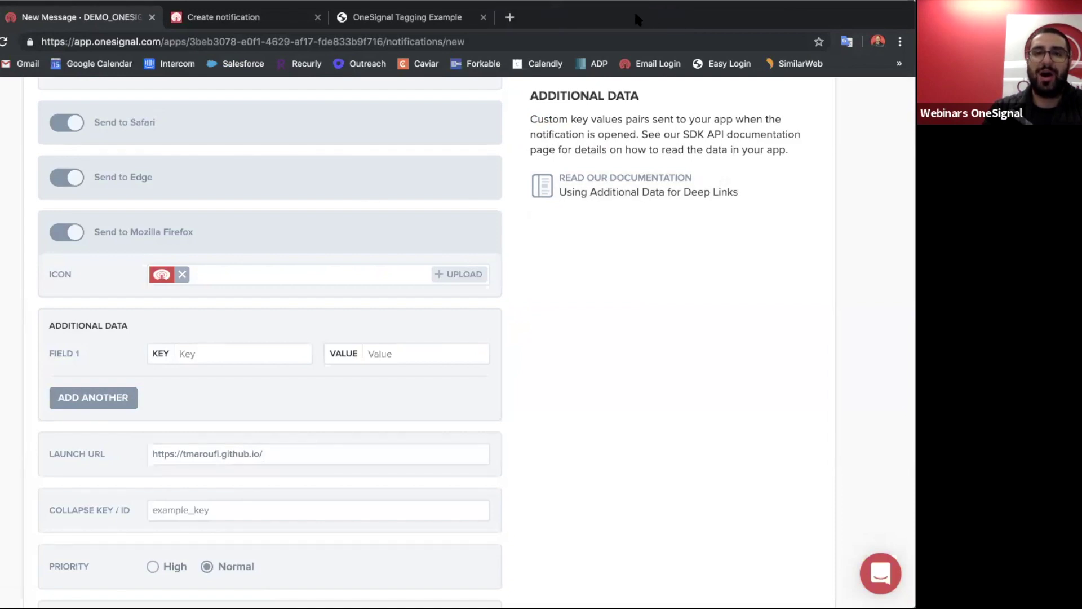
click(483, 16)
Go through the Collapse Key, Priority, Time to Live and Action Buttons options without entering values
scroll(442, 259, down, 3)
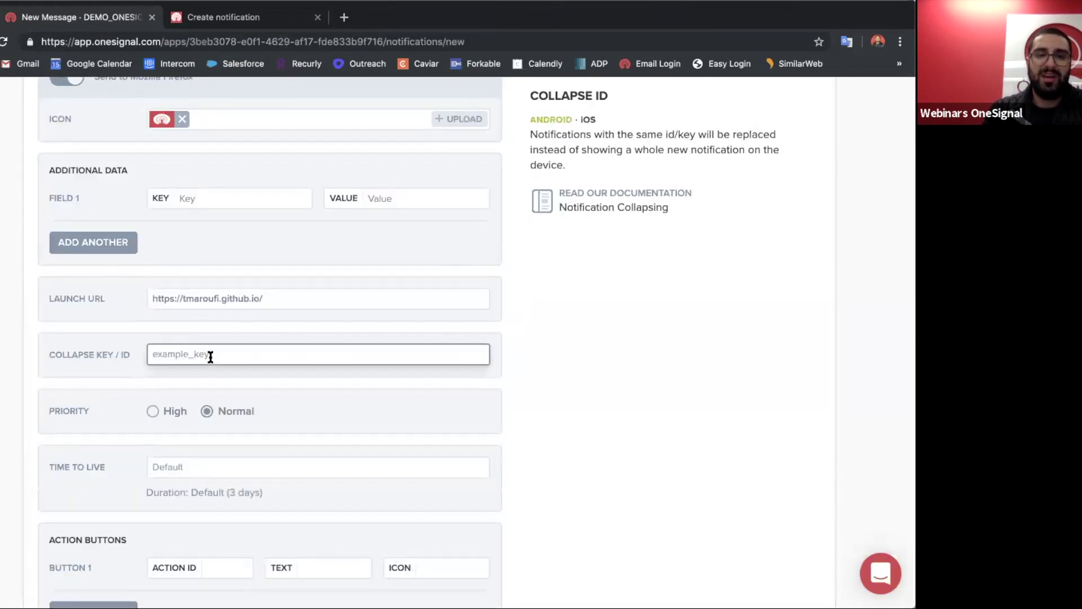
scroll(169, 395, down, 2)
click(197, 364)
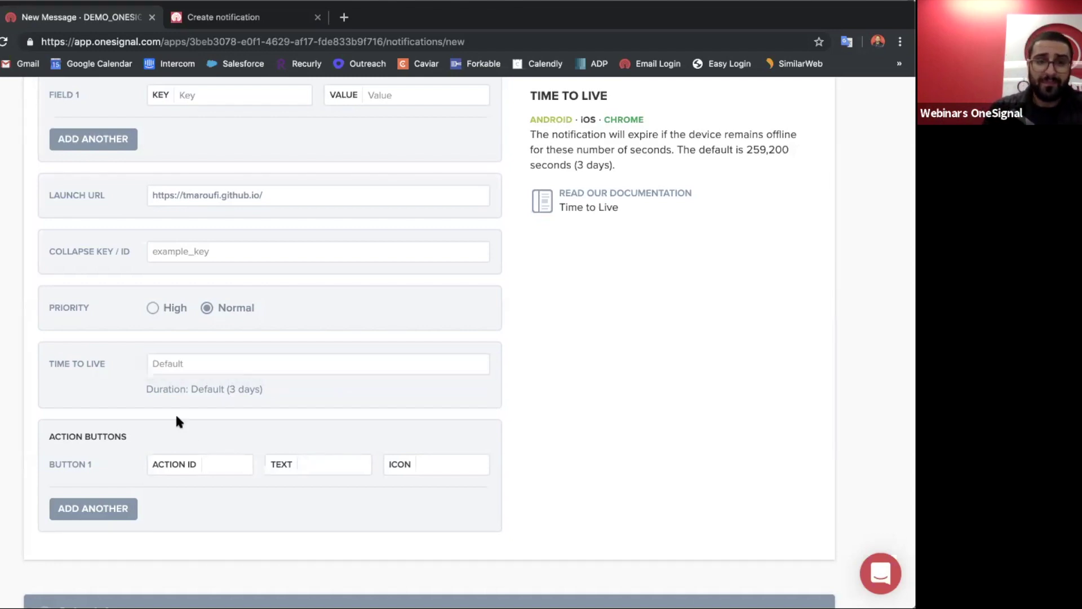
click(212, 460)
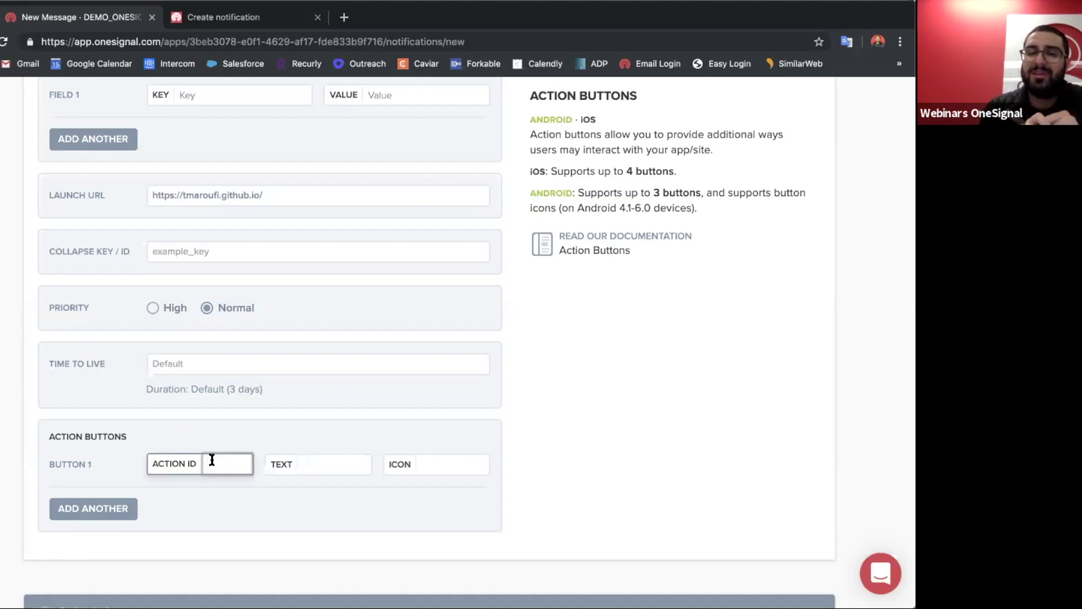
scroll(41, 431, down, 2)
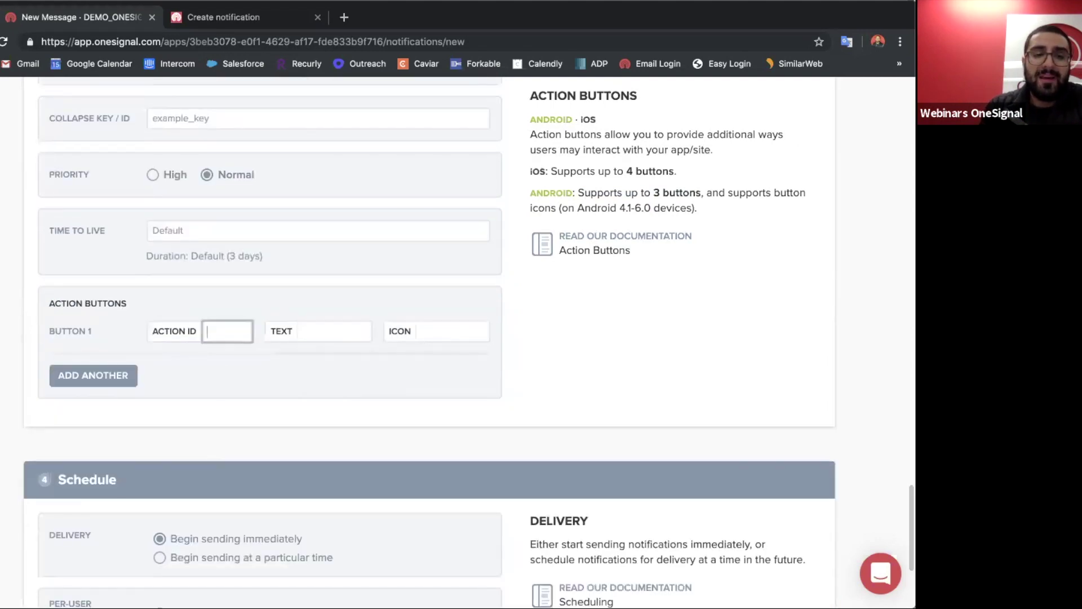
Try the Optimize by user time zone and Intelligent delivery options in the schedule, returning per-user optimization to Send immediately
scroll(228, 379, down, 4)
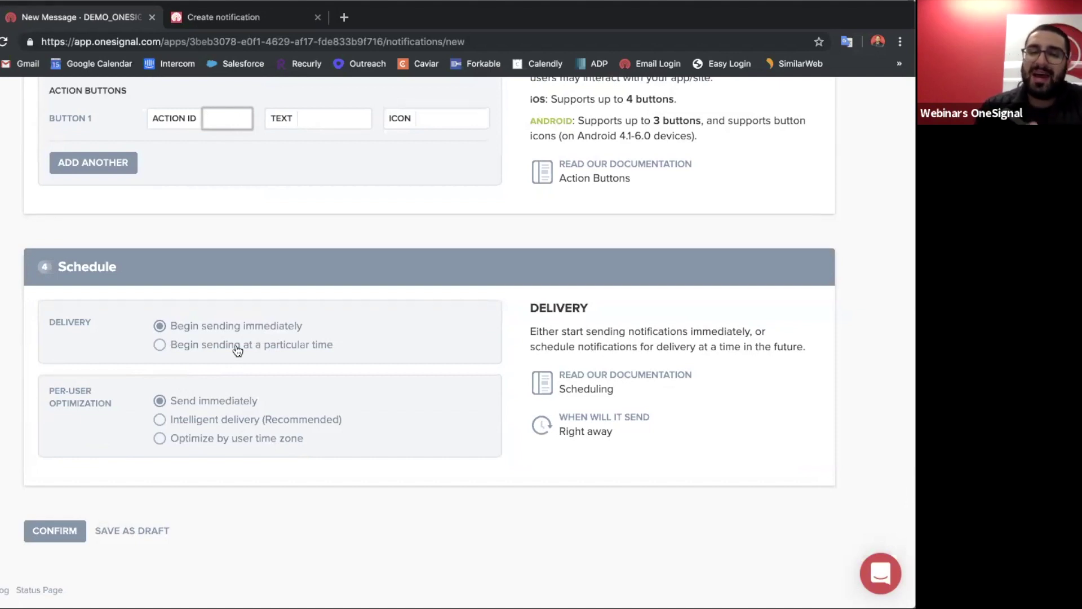
click(253, 437)
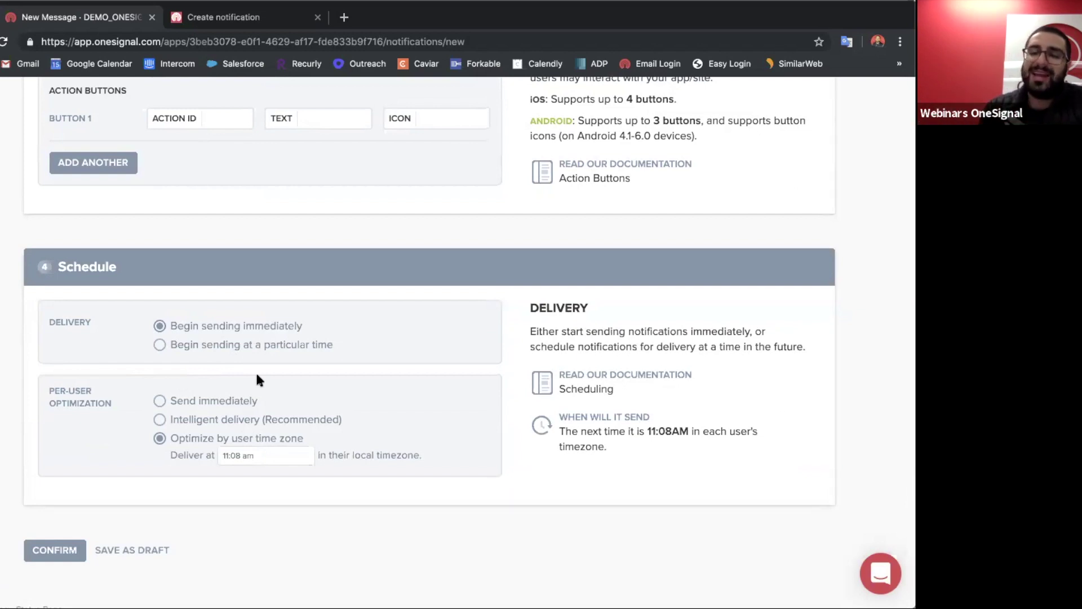
click(230, 400)
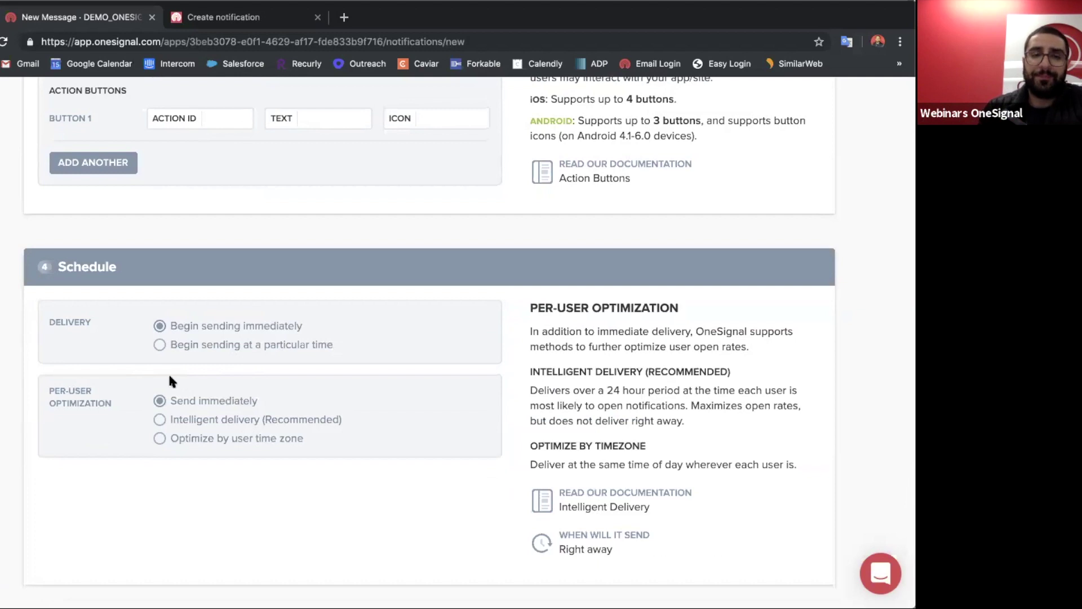
click(220, 419)
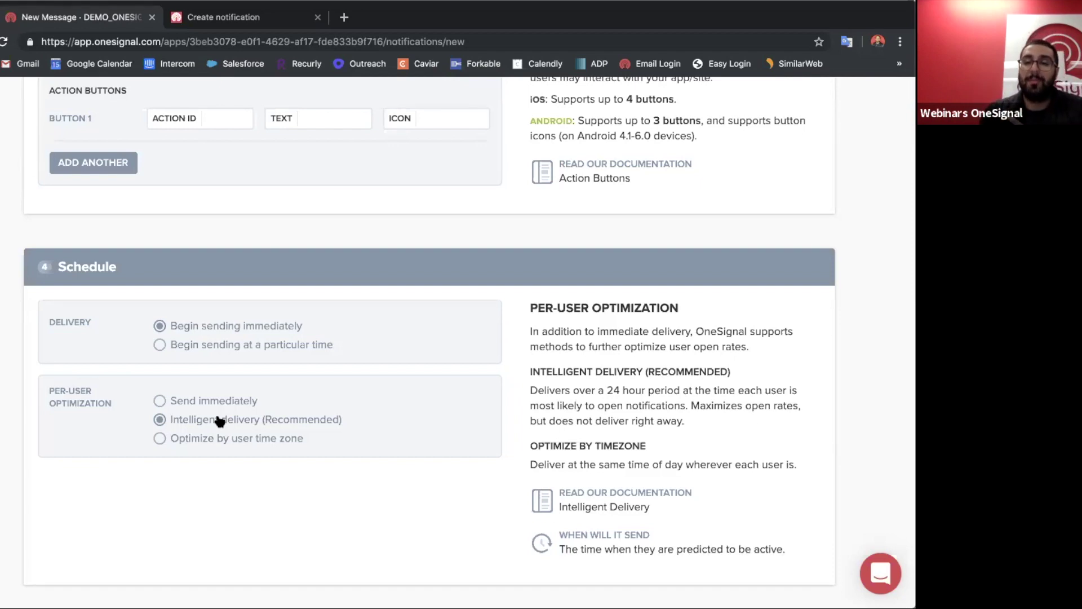
click(209, 402)
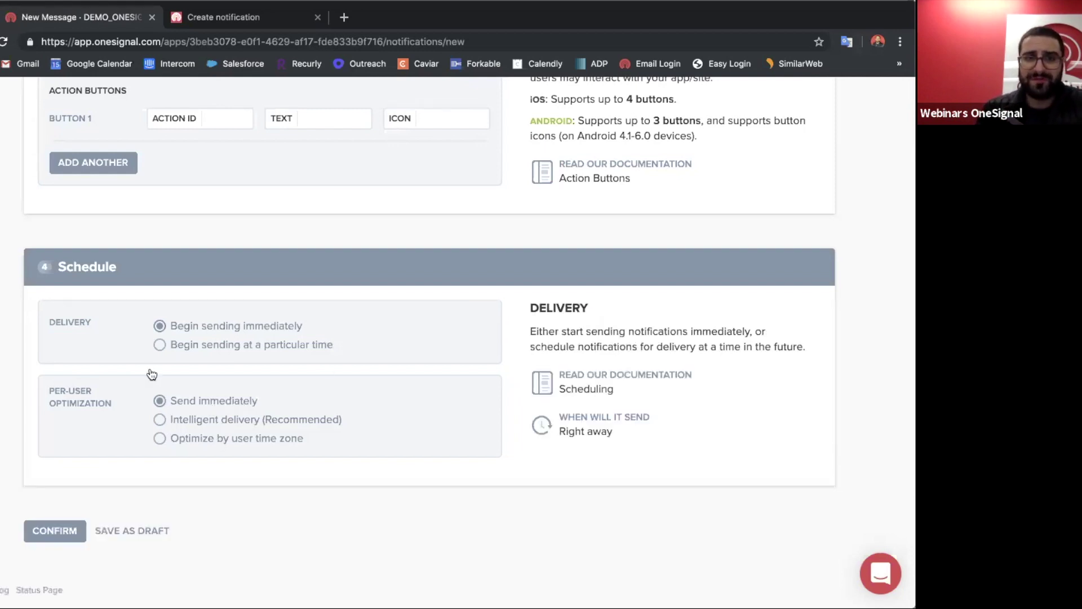
Confirm the notification for immediate delivery and send it to all users
scroll(205, 472, down, 2)
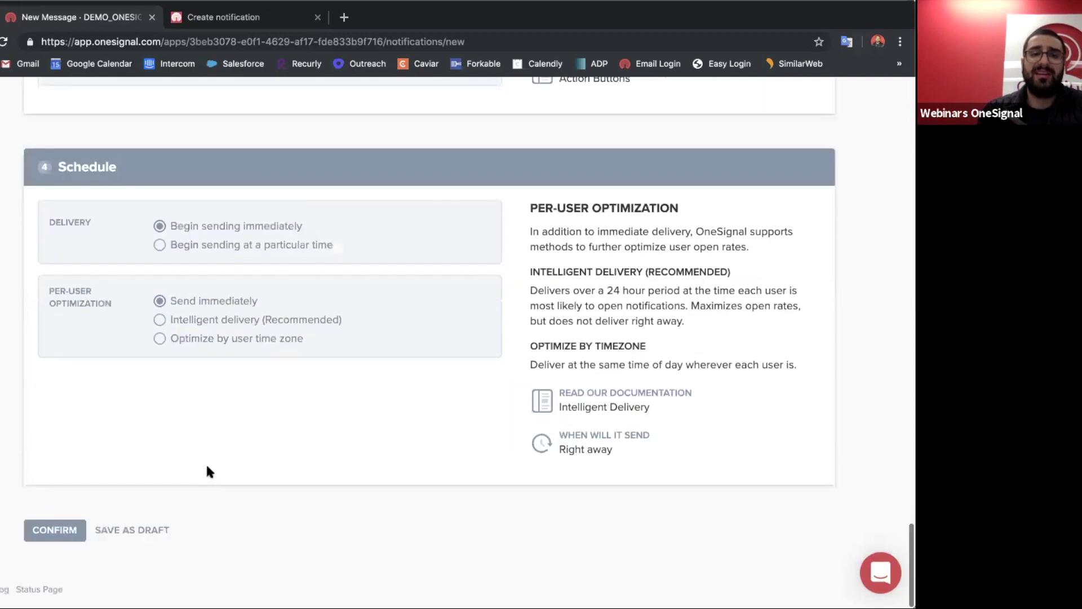
click(78, 528)
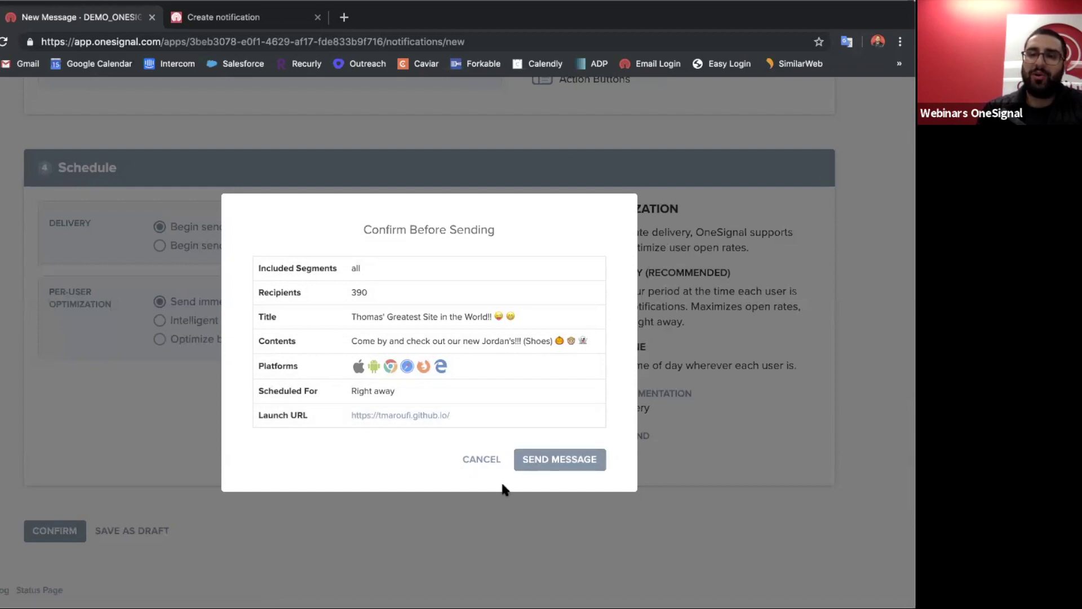
click(552, 465)
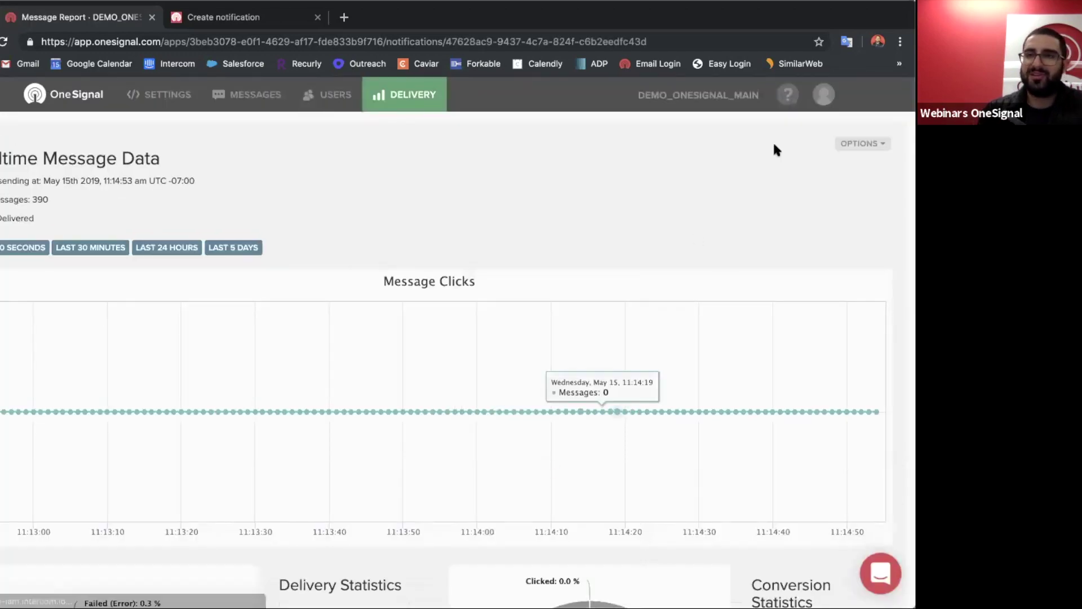
Open the received notification to check its launch page, close that page and return to the message report
click(766, 33)
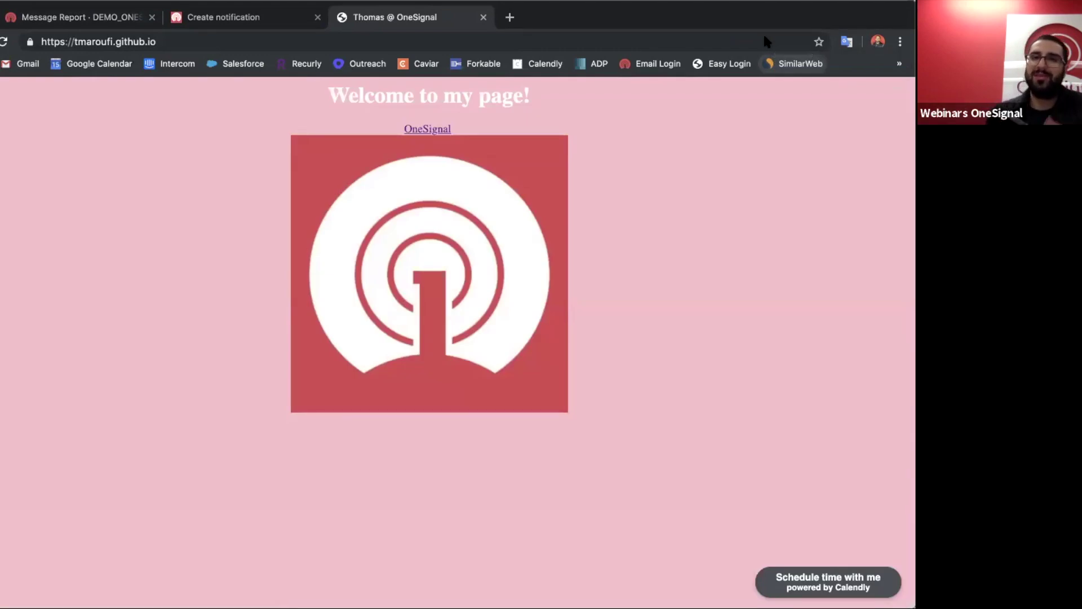
click(484, 17)
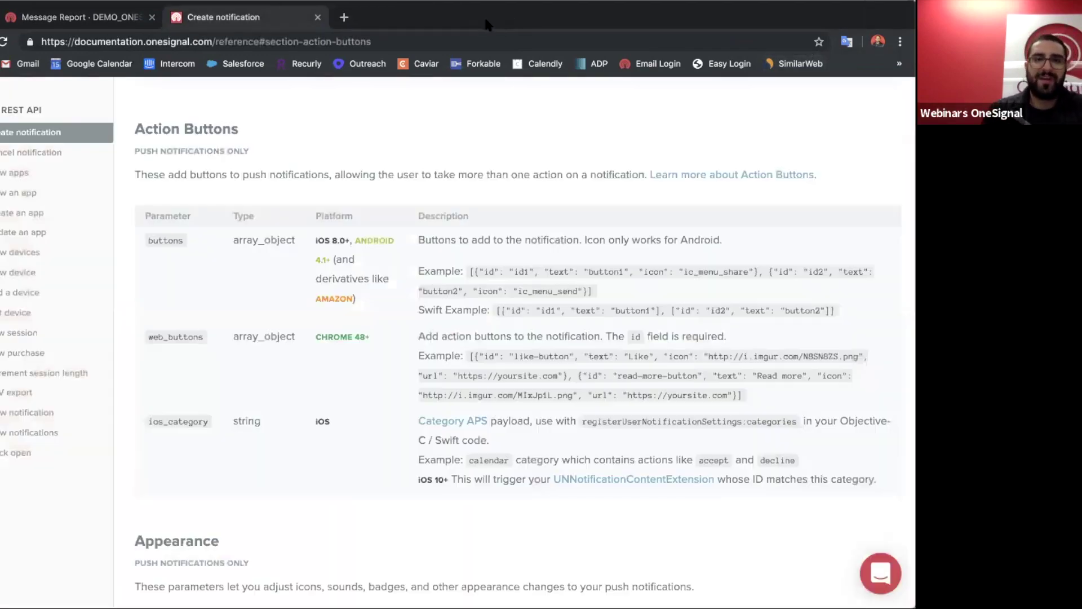
click(110, 21)
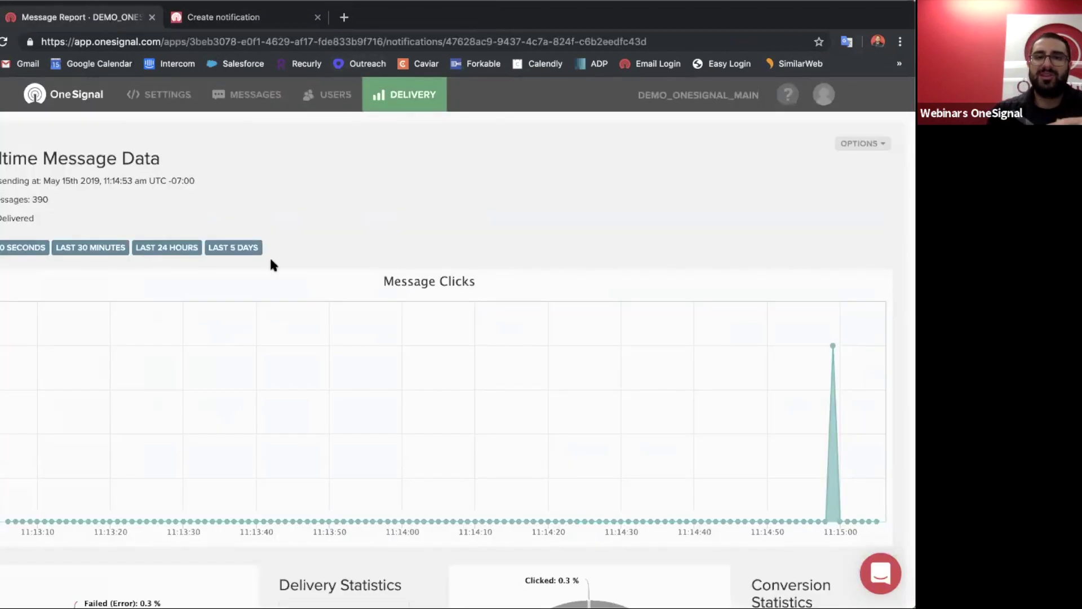
Compare the Message Clicks chart over the last 30 minutes, 24 hours and 5 days, ending on the last 30 minutes
scroll(377, 333, down, 1)
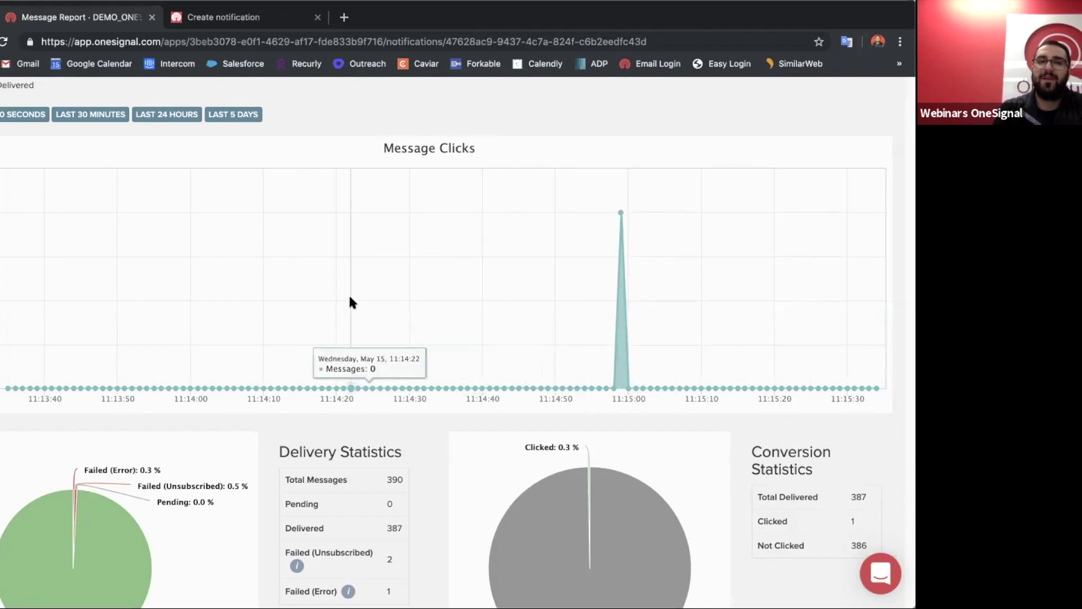
scroll(237, 274, up, 1)
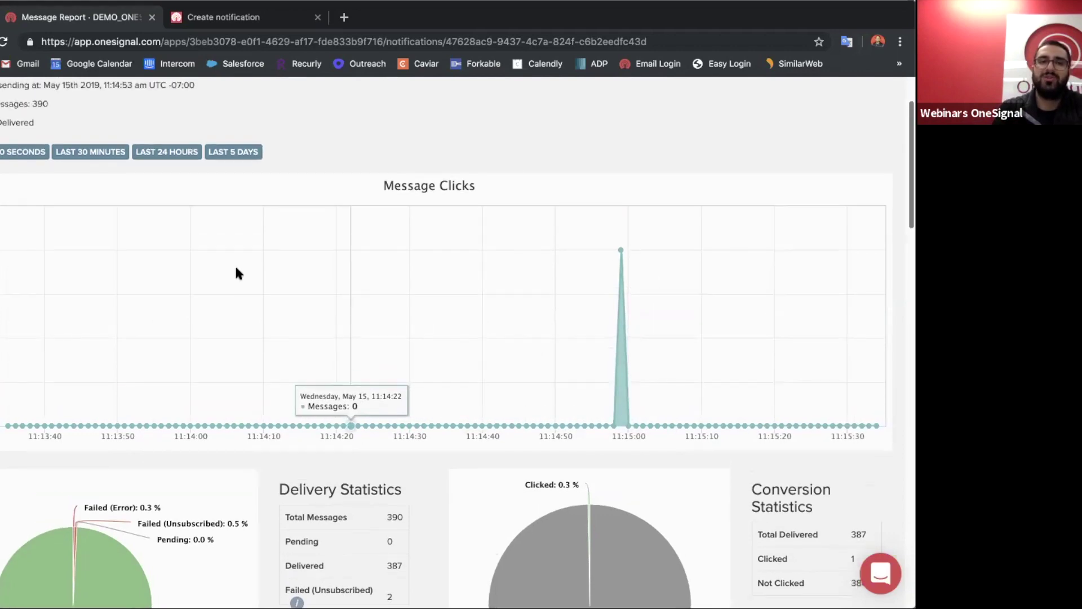
click(111, 152)
click(168, 158)
click(229, 153)
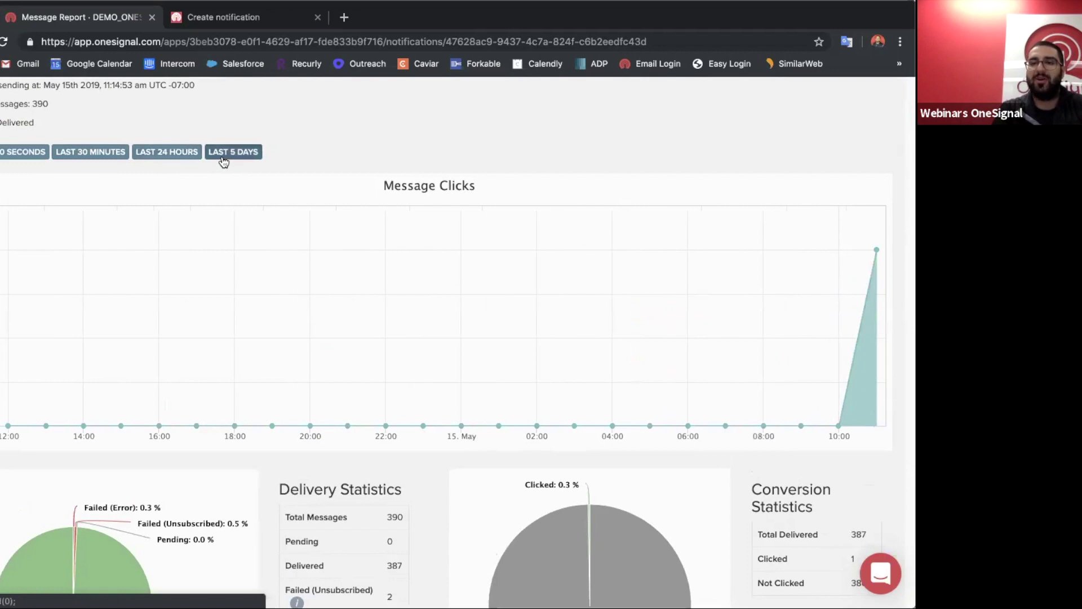
click(45, 151)
Review the report's delivery and conversion statistics, message content and the settings listed for each platform
scroll(52, 148, down, 10)
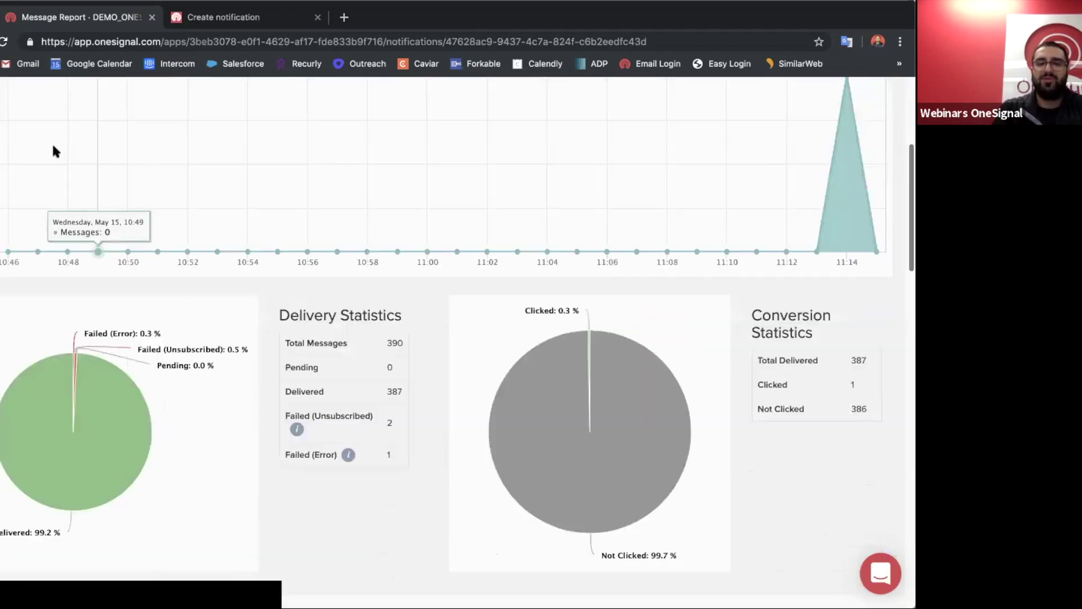
scroll(278, 298, down, 4)
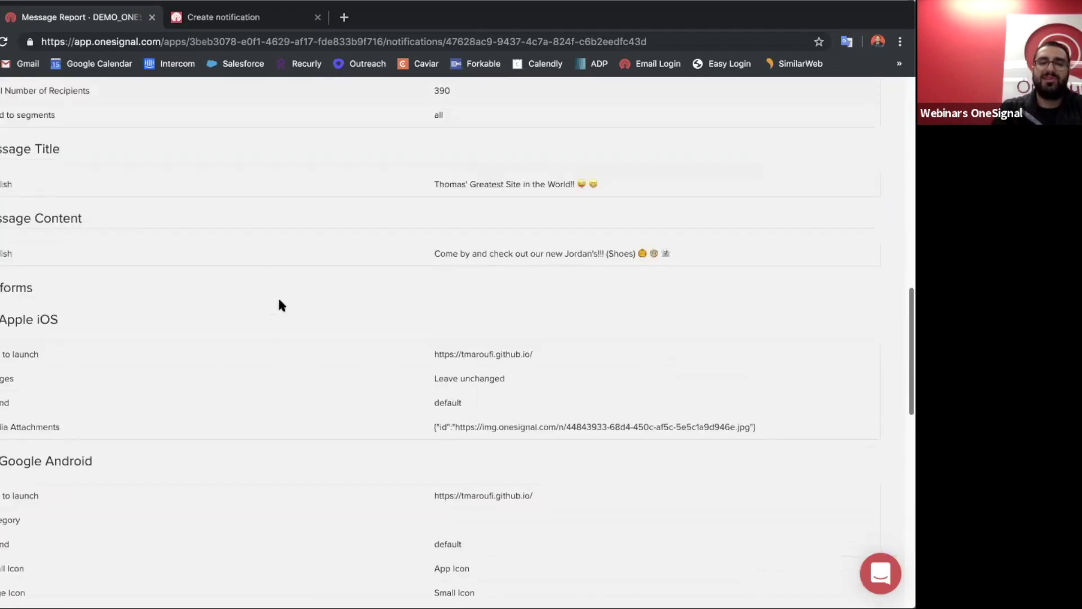
scroll(266, 241, down, 4)
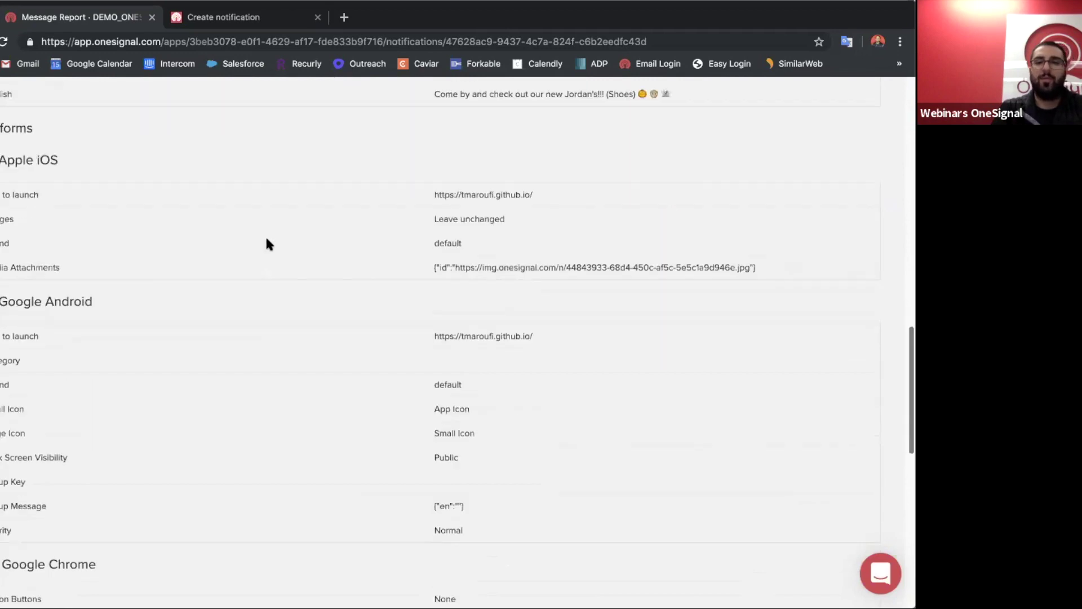
scroll(255, 236, down, 5)
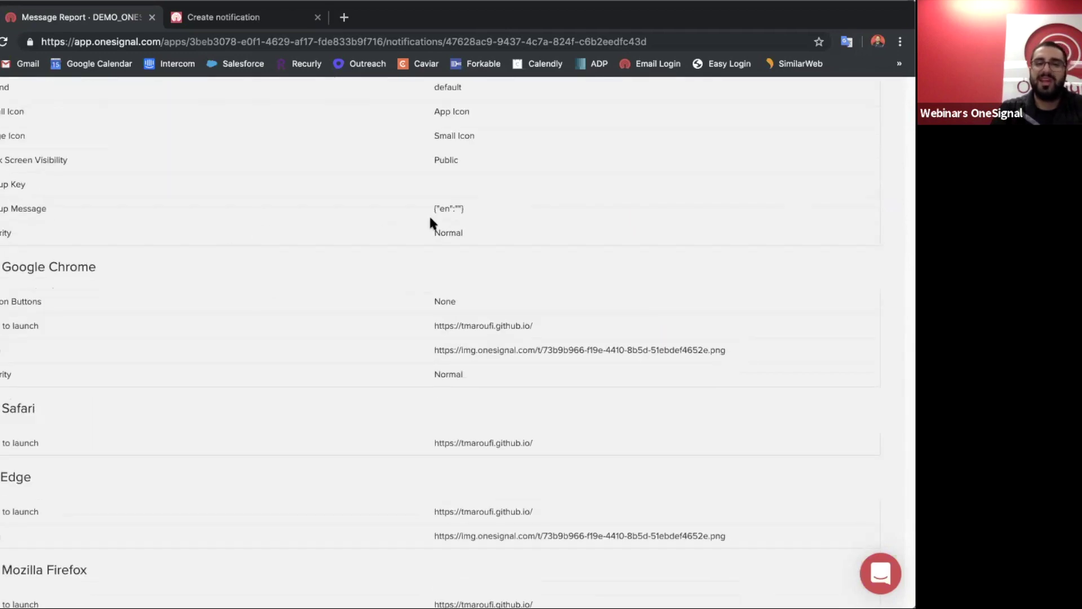
Open the overview of sent messages, look through its delivery and click columns, and continue to the second page of results
scroll(401, 266, up, 20)
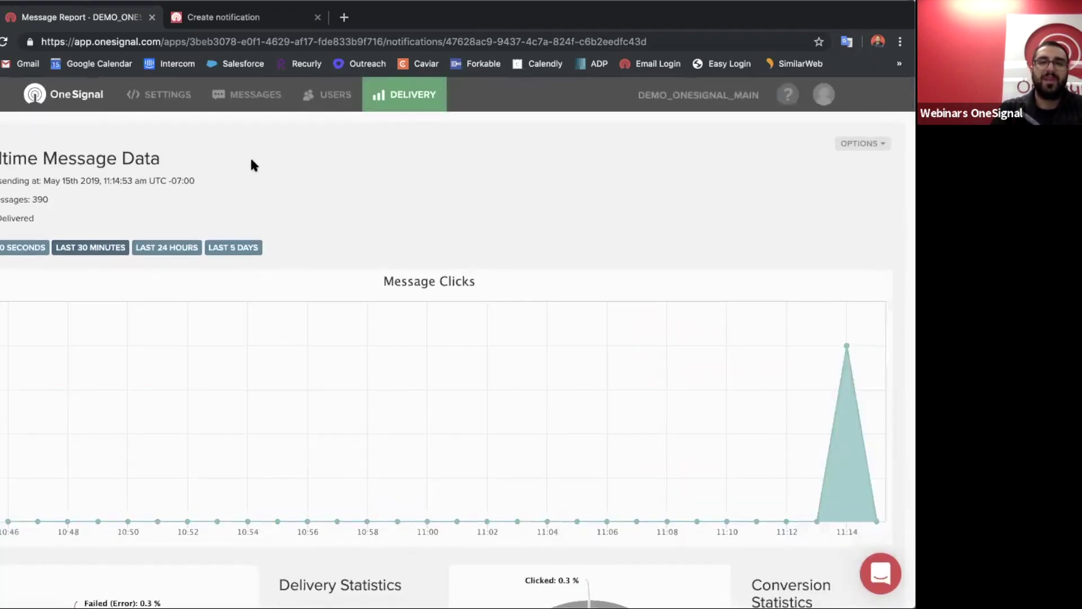
click(399, 104)
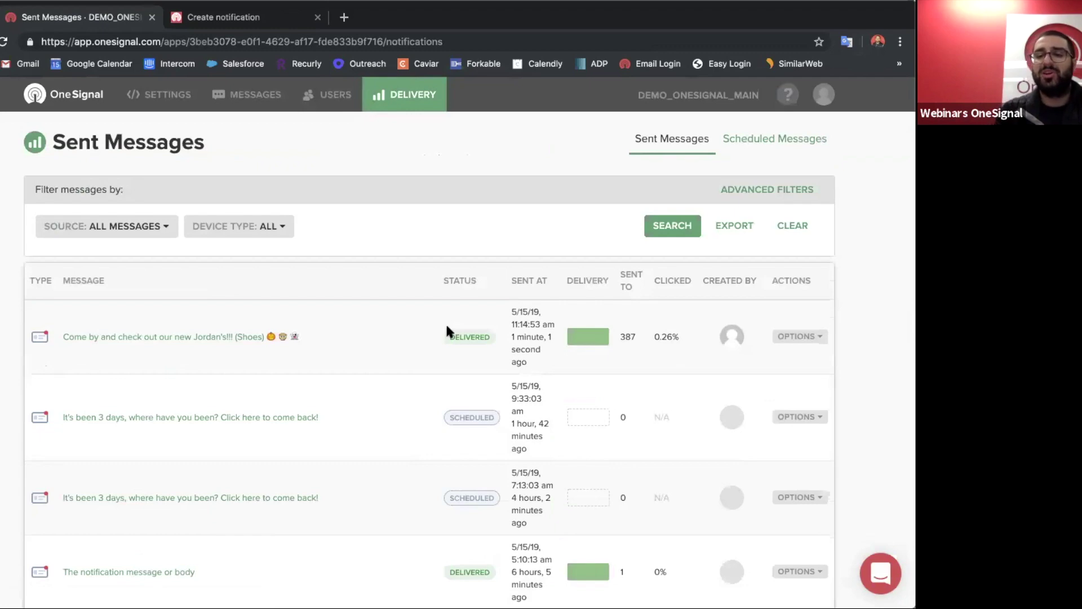
scroll(447, 327, down, 8)
scroll(446, 322, down, 10)
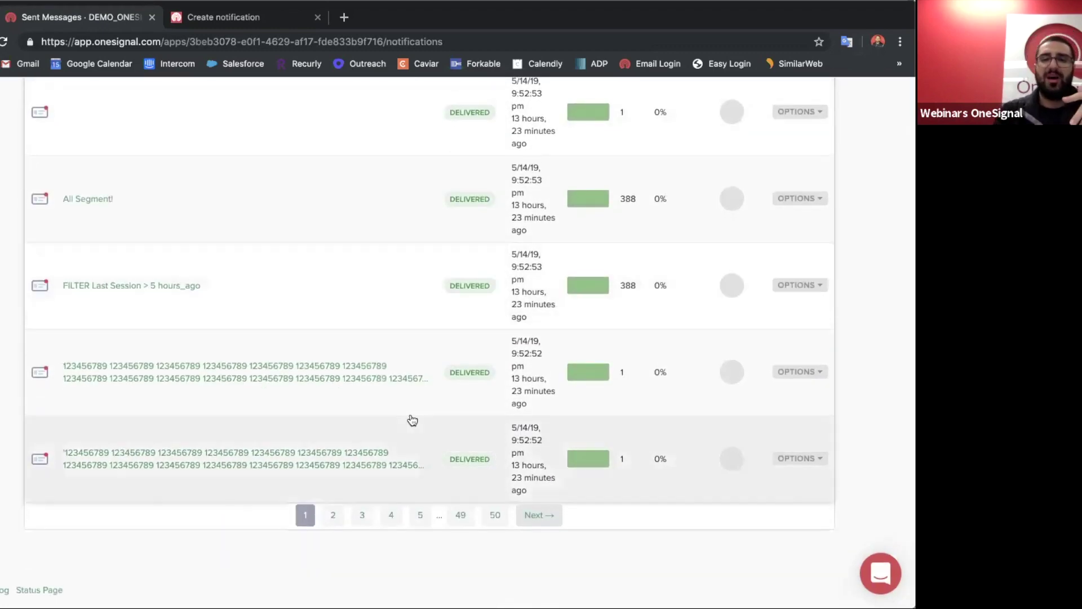
click(523, 518)
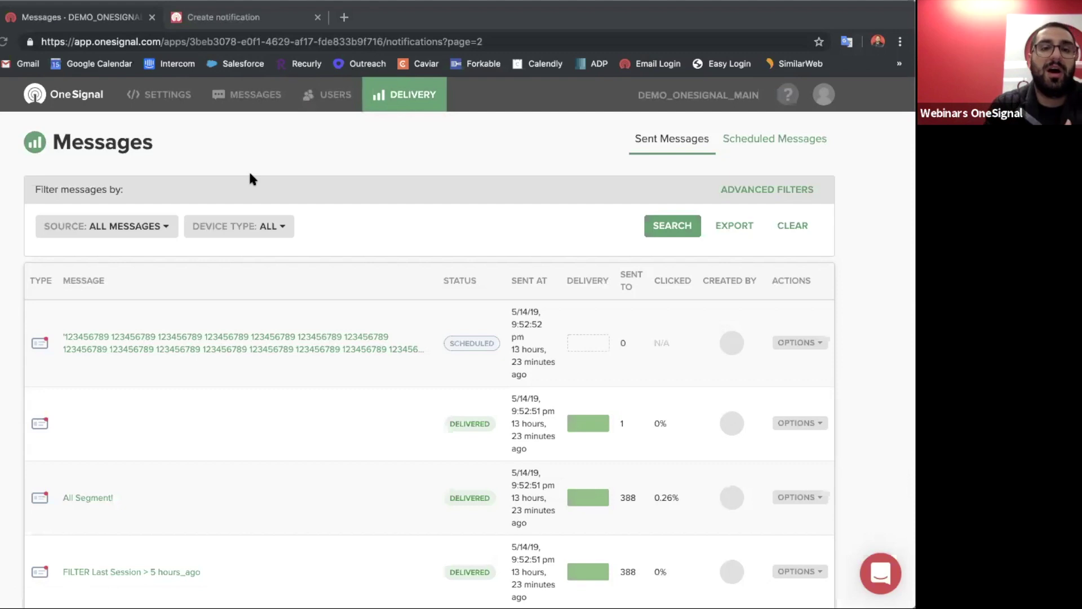
Leave the demo app's message list and return to the overview of all applications in the account
click(88, 94)
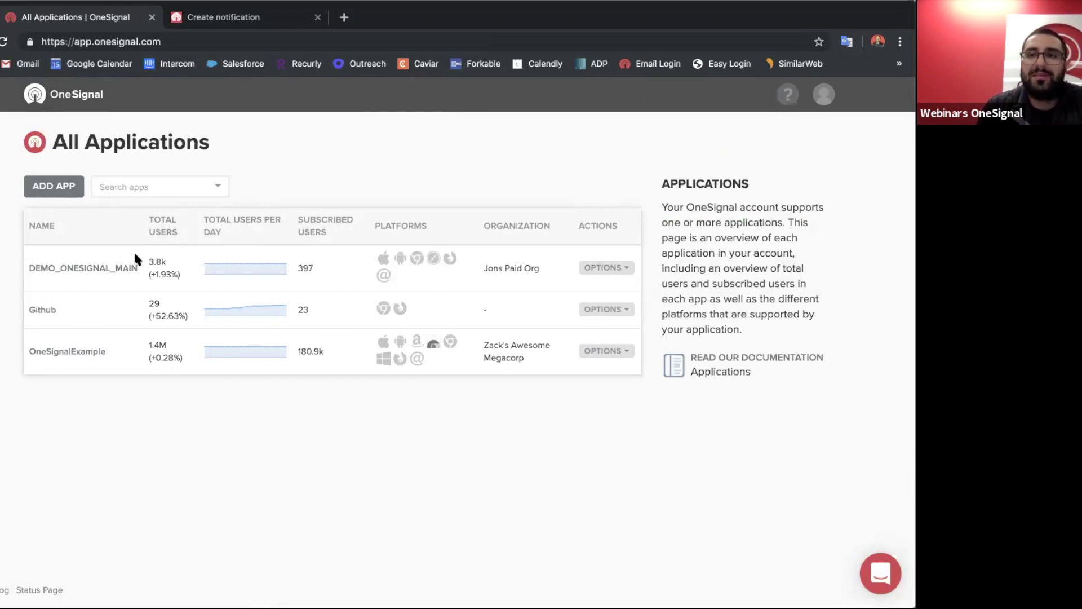
click(722, 26)
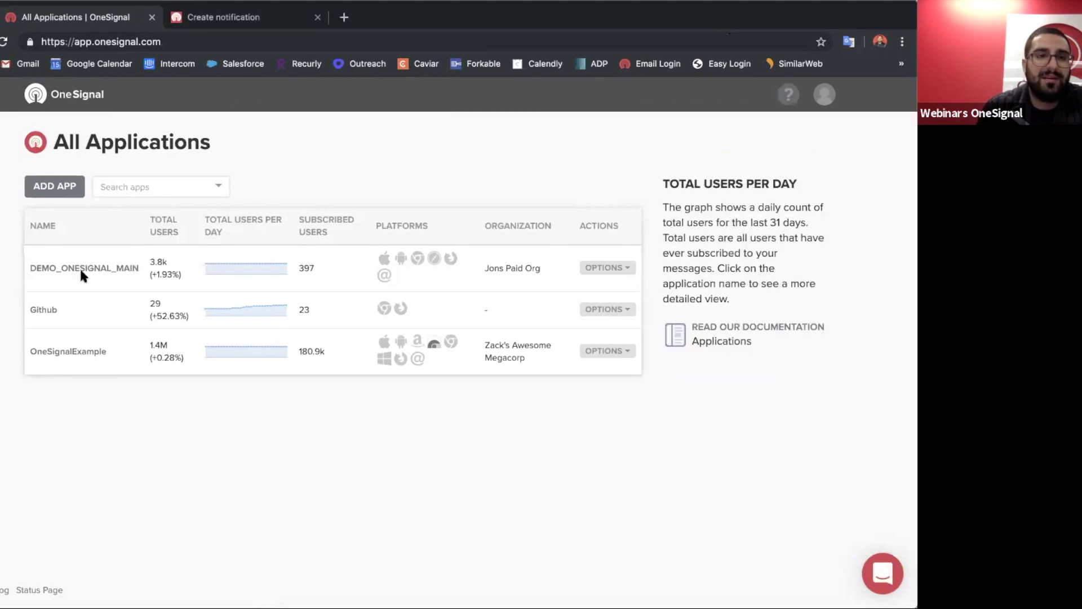